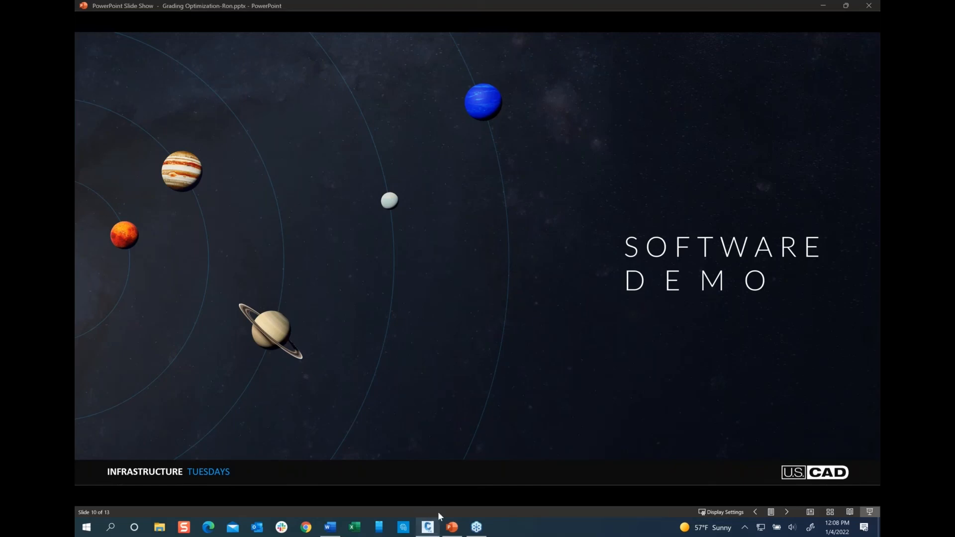
Switch to Civil 3D and show the grading objects tool palette and the Grading Objects Browser
left_click(428, 526)
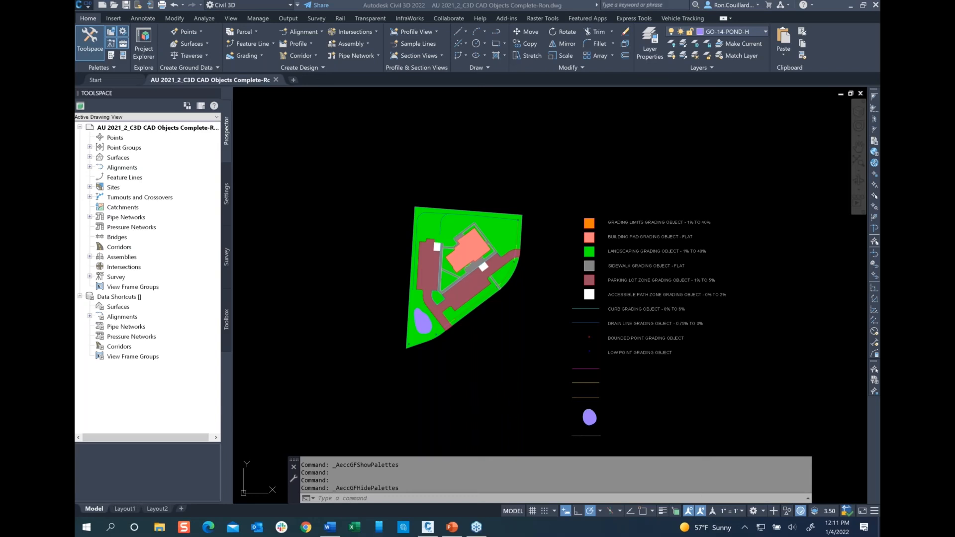
left_click(519, 168)
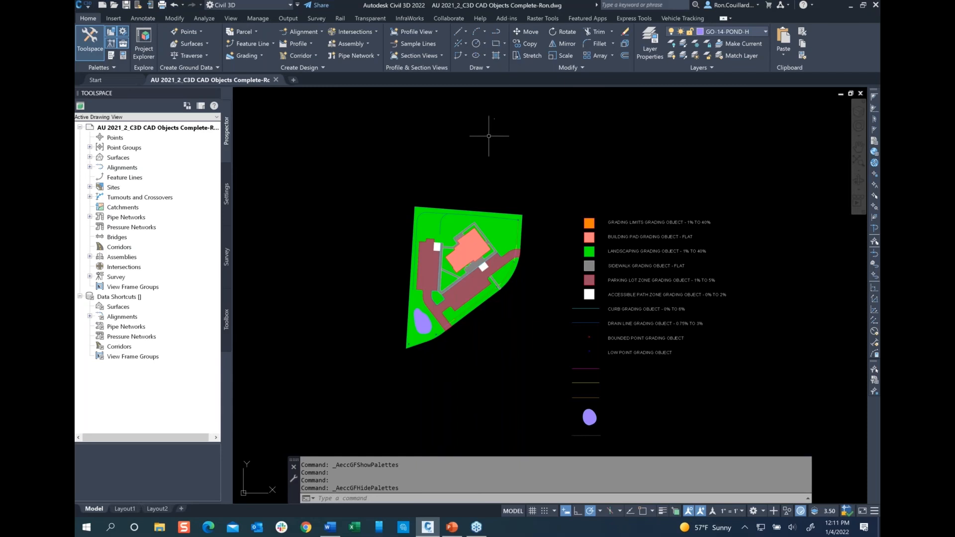
left_click(205, 17)
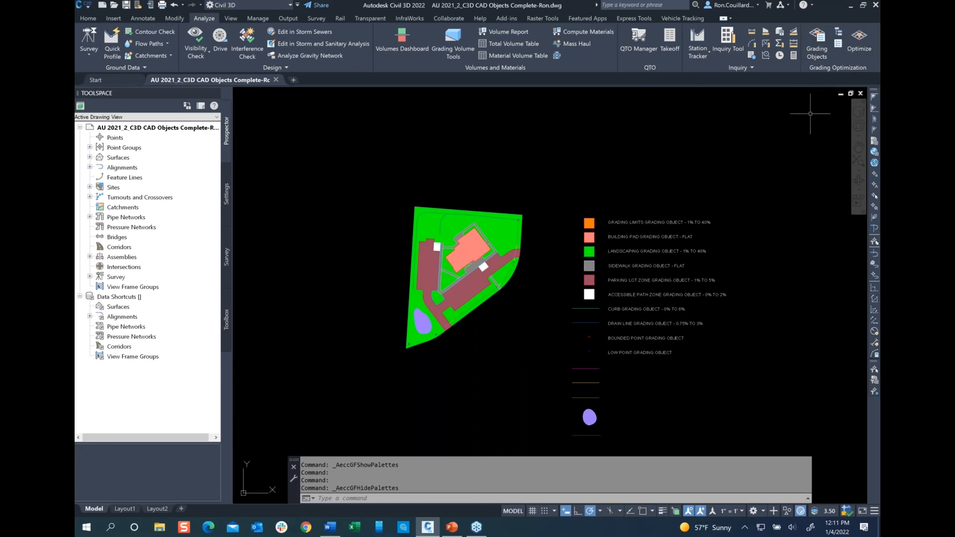
left_click(816, 49)
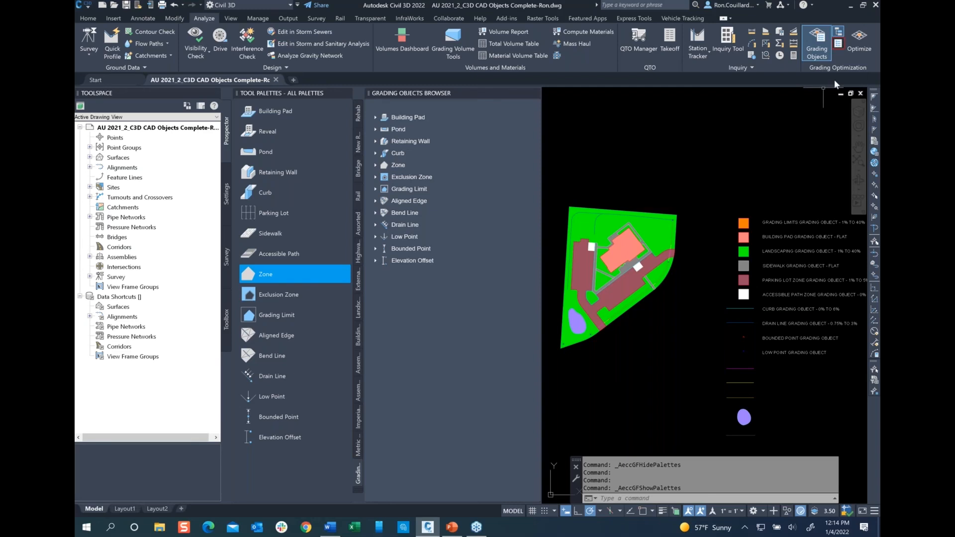
Hide and reshow the grading tool palette, and do the same with the Grading Objects Browser
left_click(838, 44)
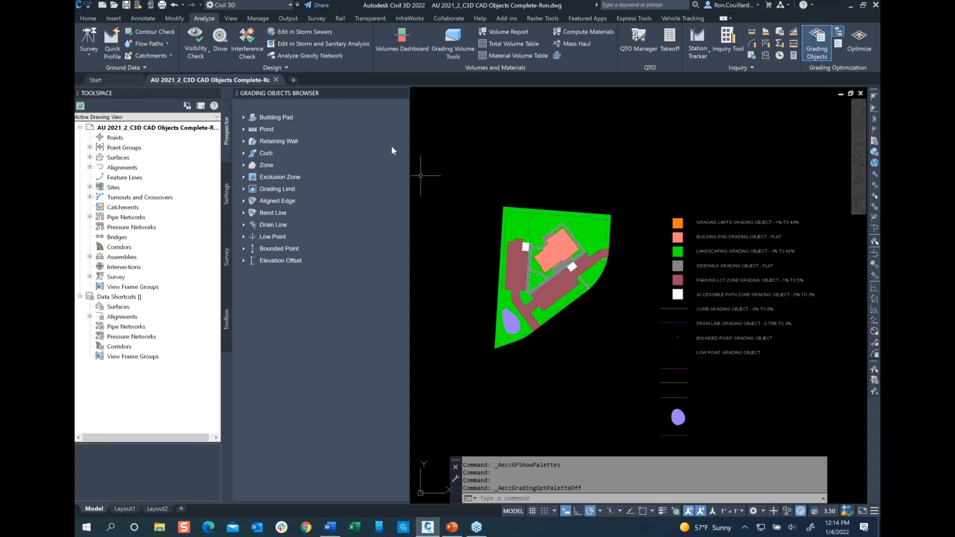
left_click(838, 46)
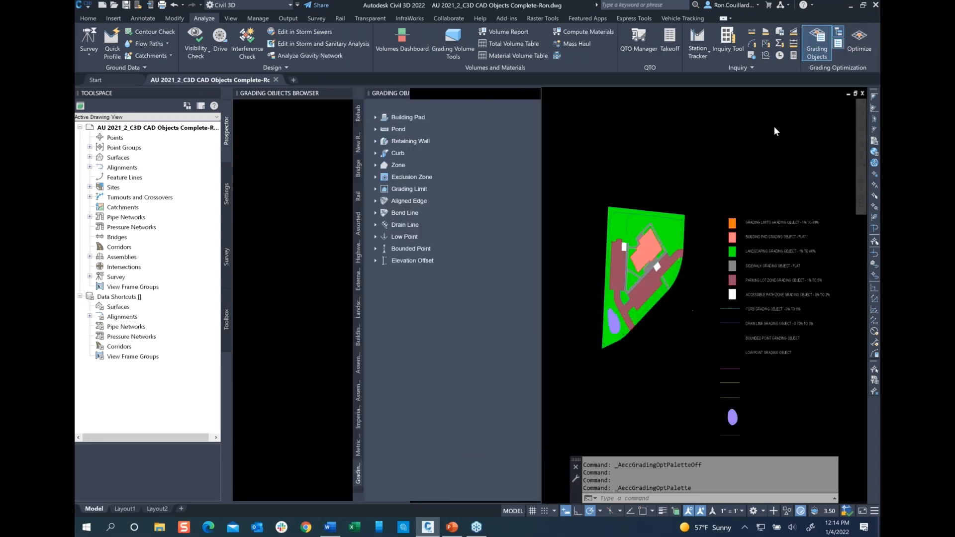
left_click(838, 31)
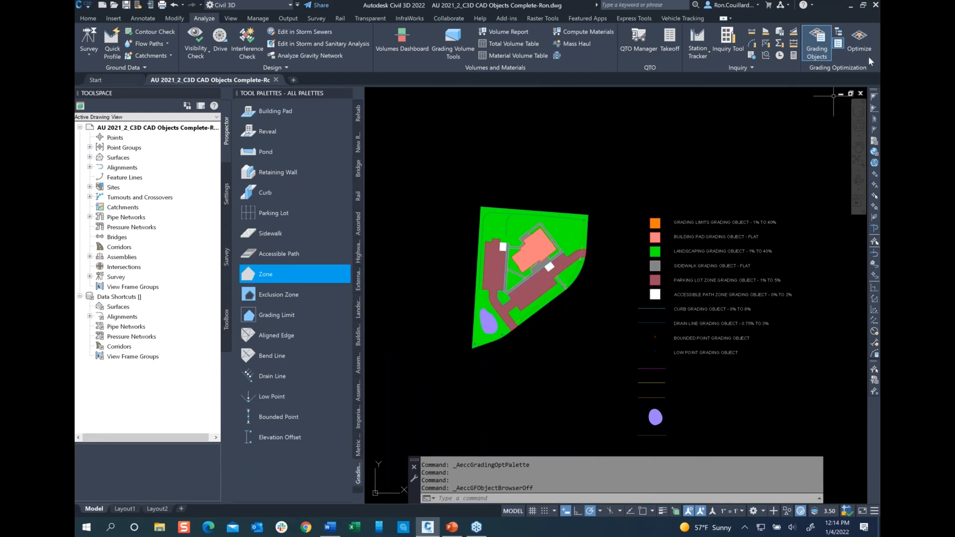
left_click(838, 33)
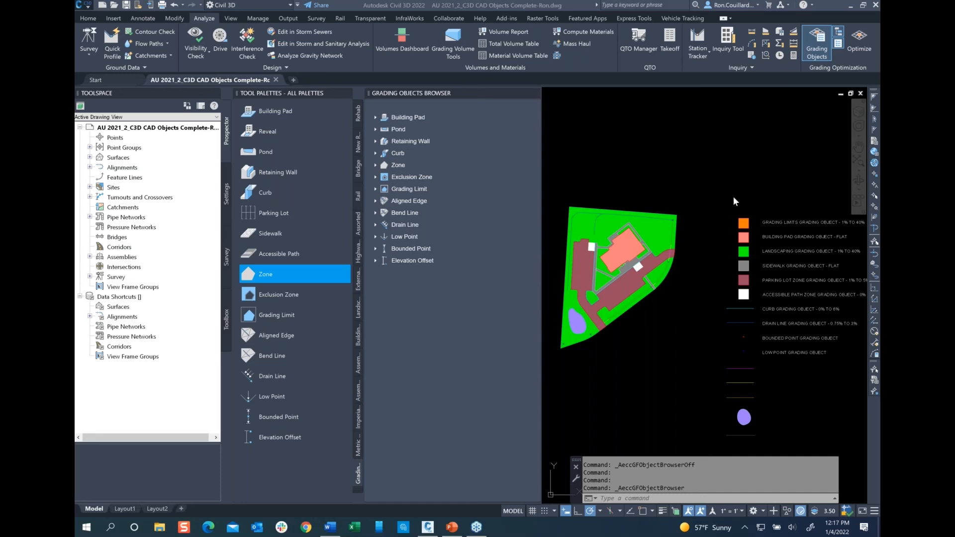
Expand the drawing's surfaces list in the Toolspace Prospector
left_click(730, 219)
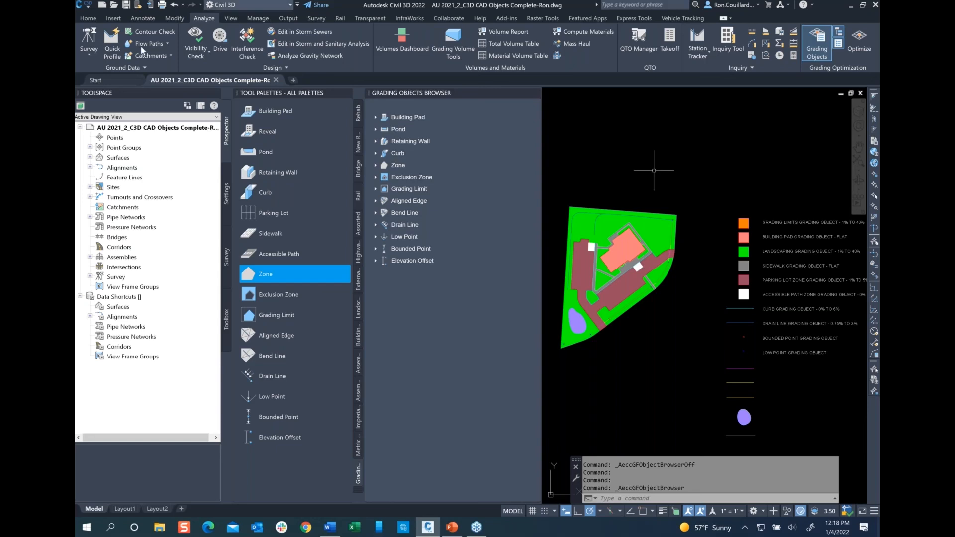
left_click(90, 157)
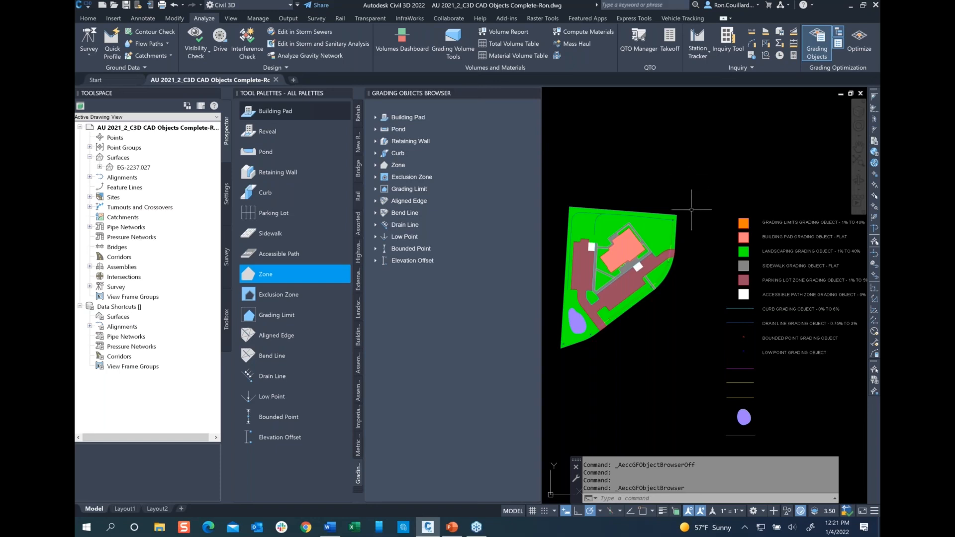
Select the orange grading limits hatch in the legend with all similar hatches, and isolate them
left_click(743, 223)
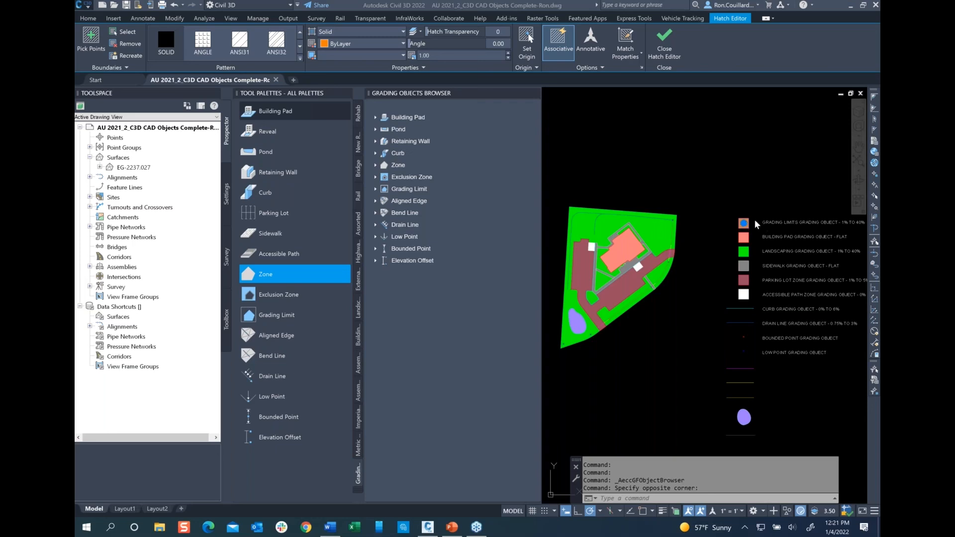
right_click(718, 224)
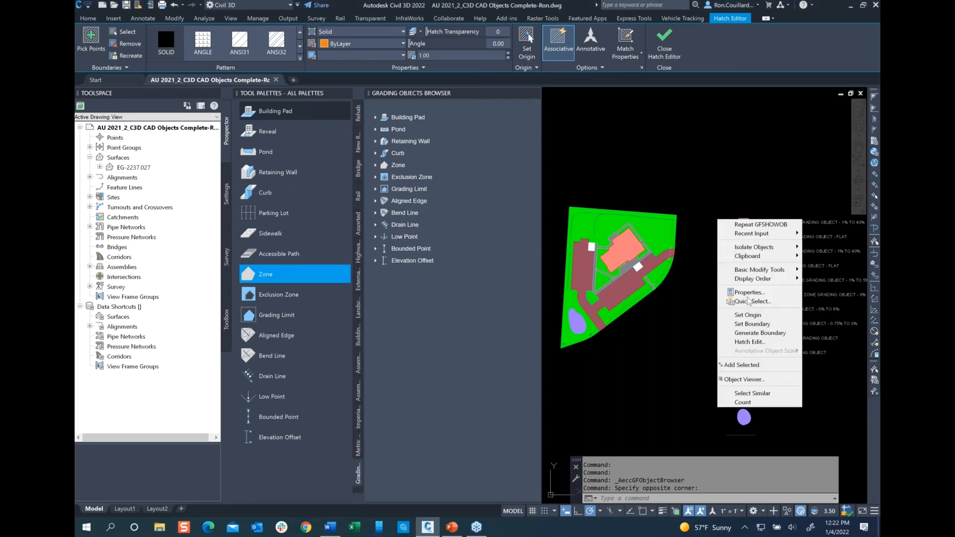
left_click(760, 397)
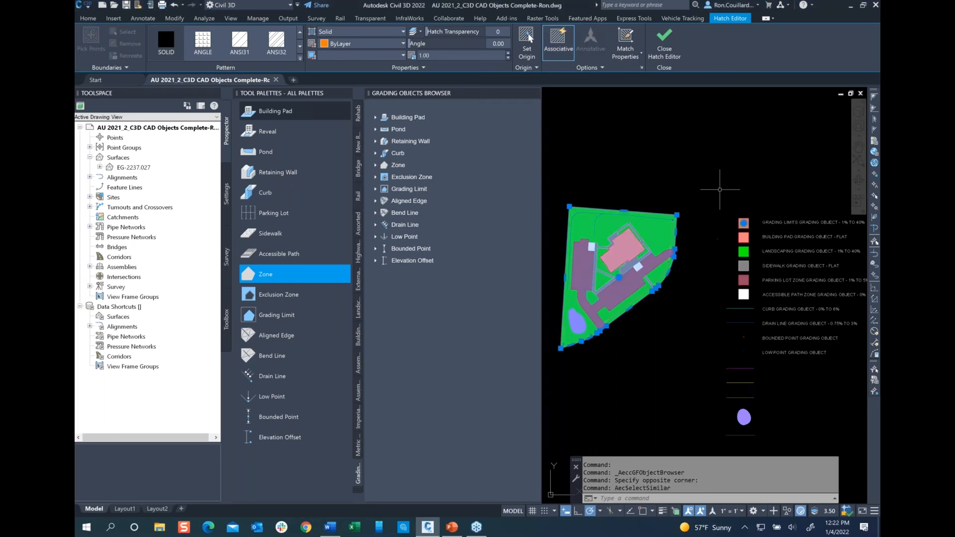
right_click(702, 320)
mouse_move(724, 348)
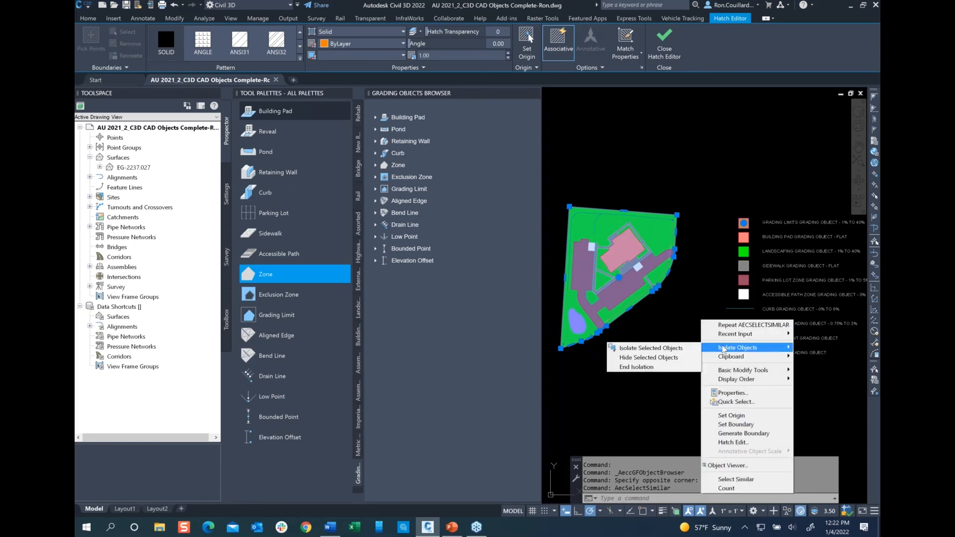
left_click(678, 351)
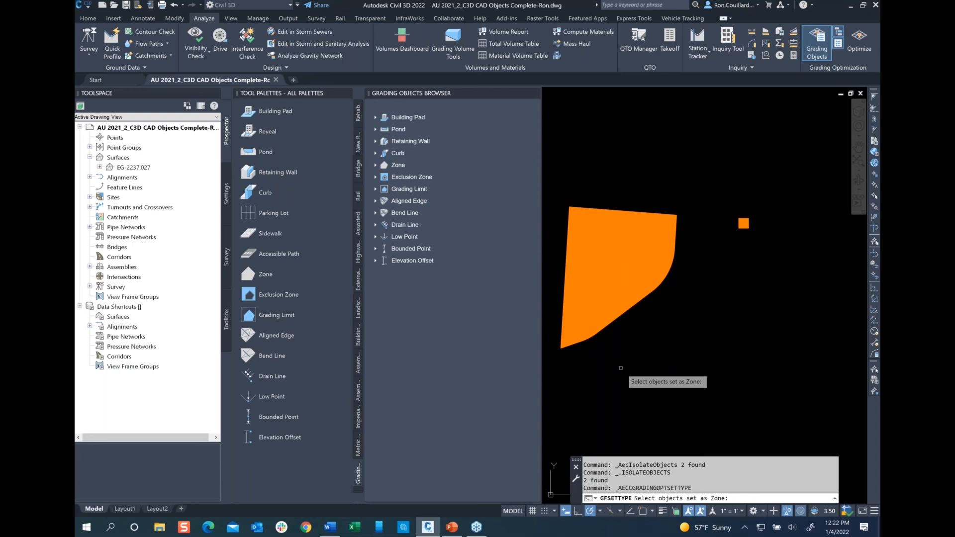
Assign the large orange site hatch as a Grading Limit object, leaving out the legend swatch
left_click(699, 171)
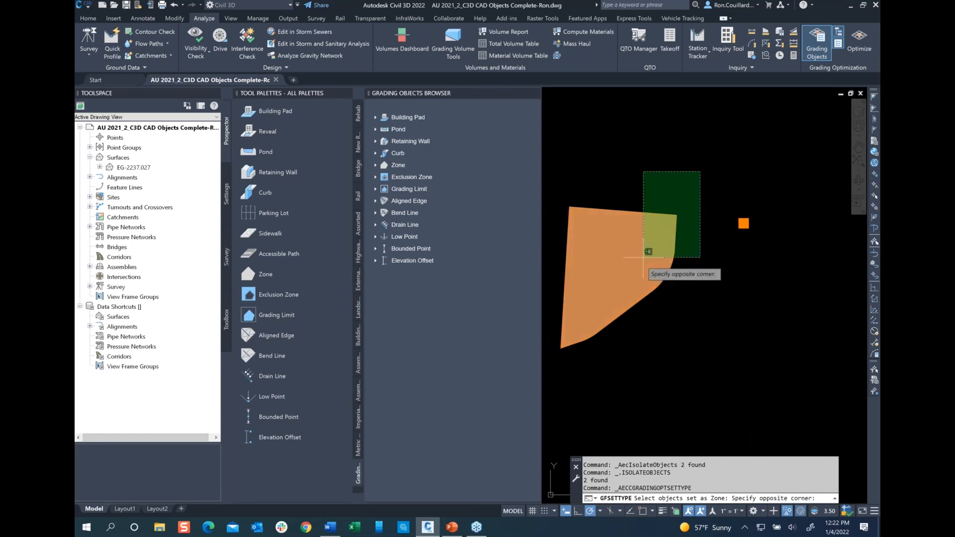
left_click(556, 364)
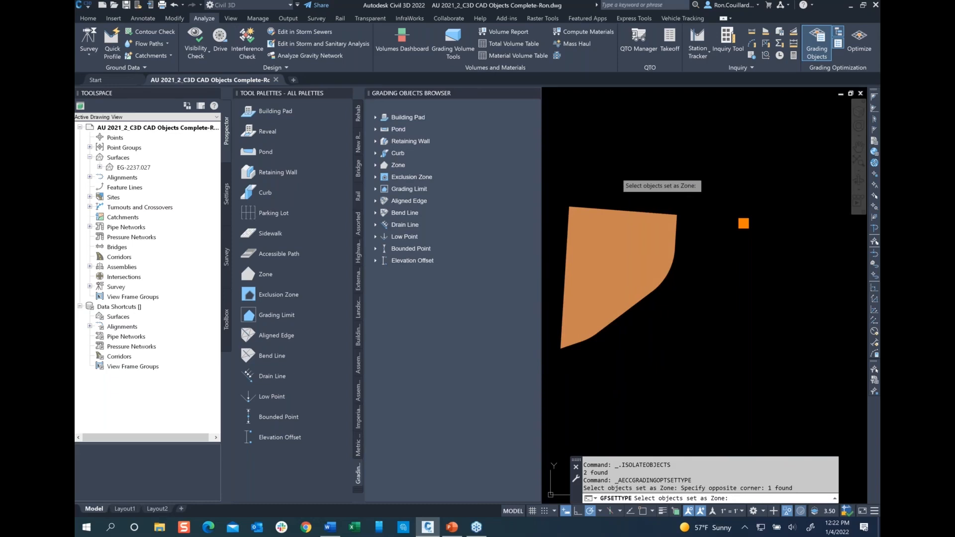
key("Return")
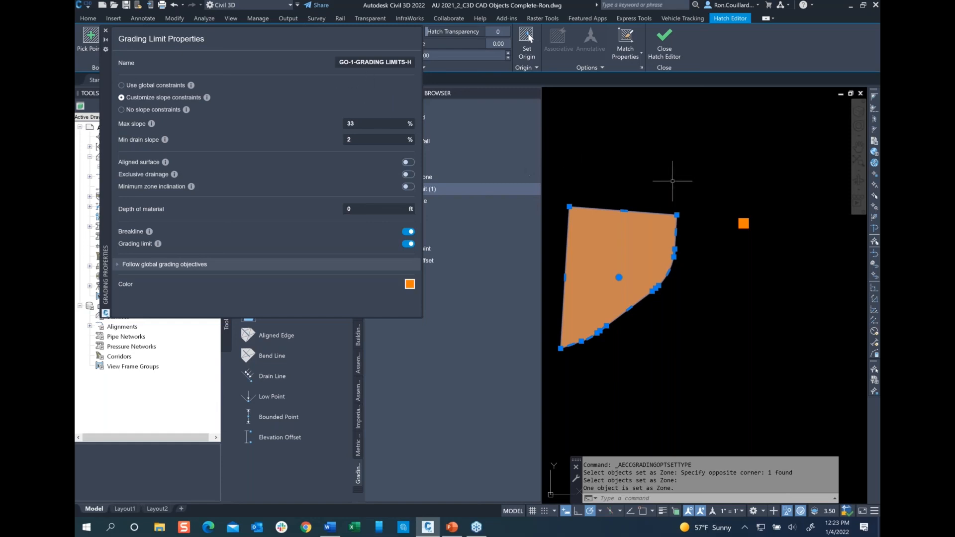
Set the grading limit's max slope to 40% and its min drain slope to 1%
left_click(413, 62)
left_click(365, 127)
double_click(367, 123)
type("0")
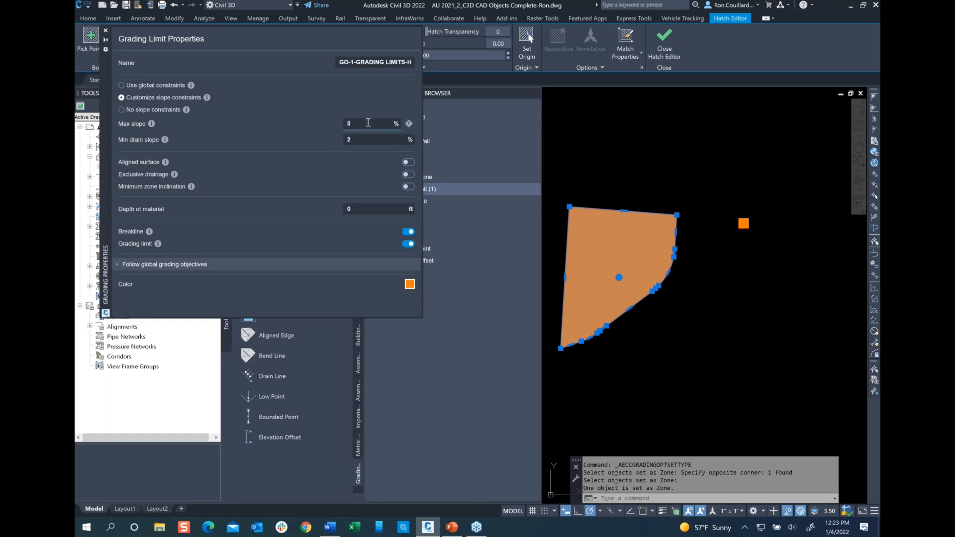
key("BackSpace")
type("40")
left_click(343, 145)
Review the grading limit's color choices and global grading objectives, and close its properties
left_click(410, 284)
left_click(410, 285)
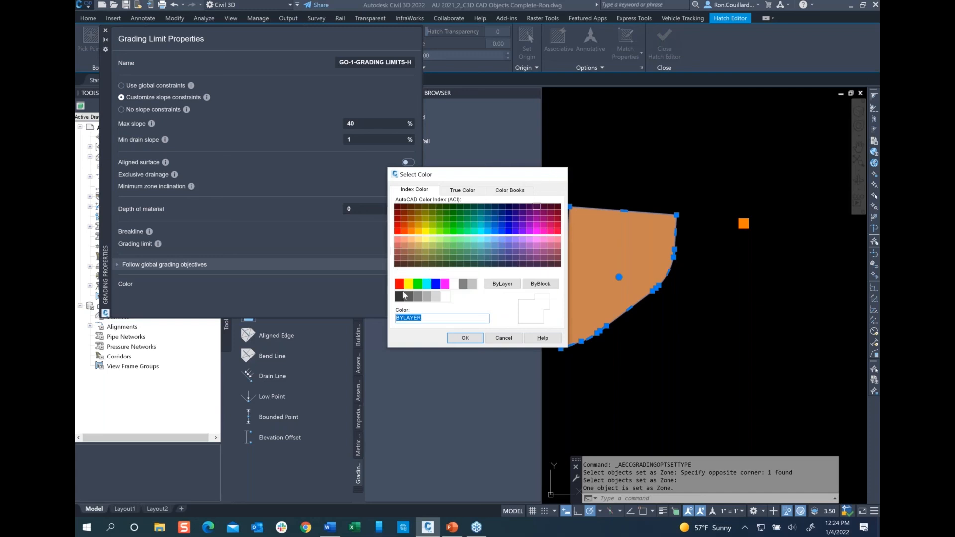
left_click(560, 174)
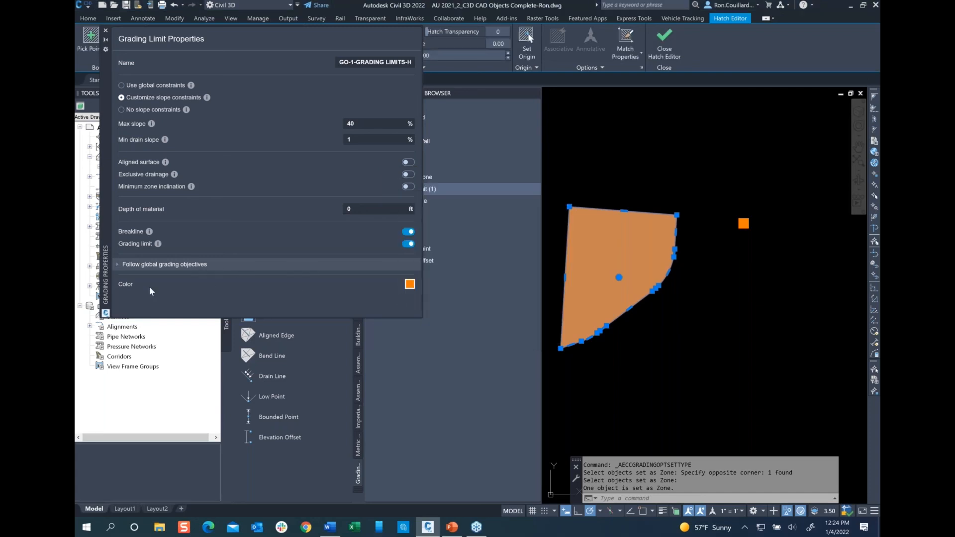
left_click(118, 264)
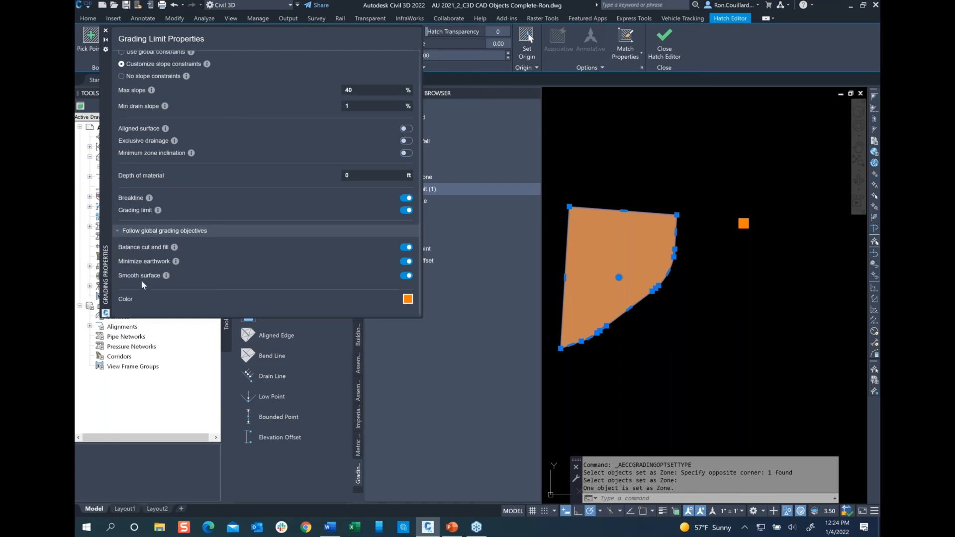
left_click(117, 231)
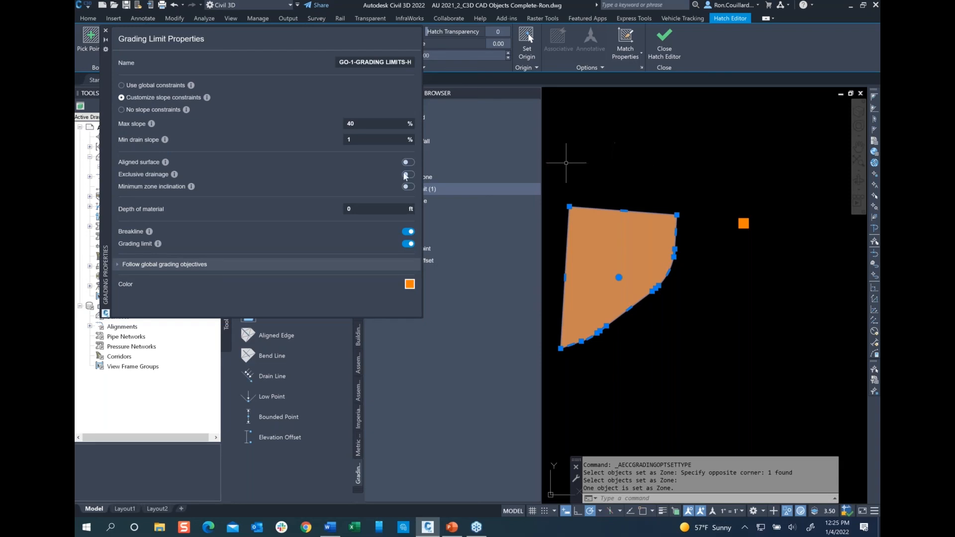
left_click(106, 31)
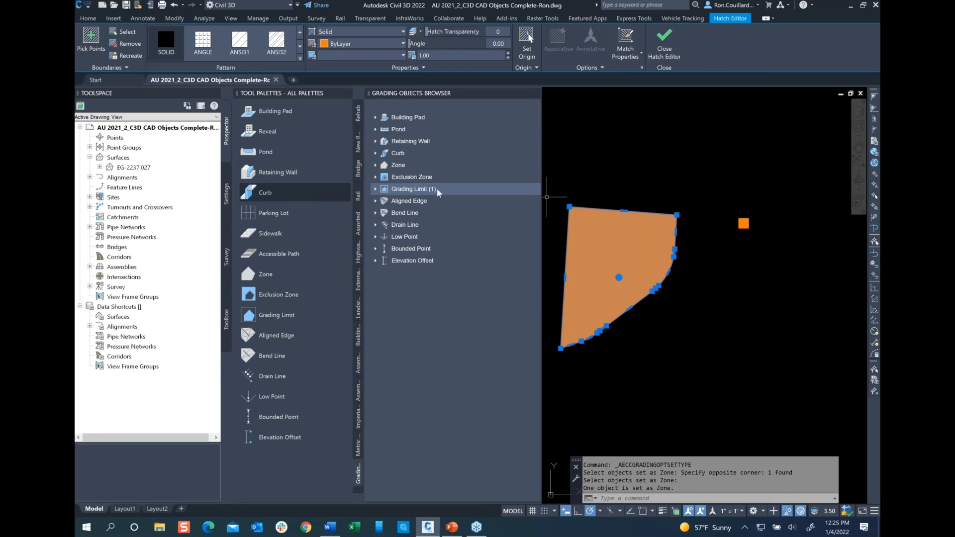
Expand the Grading Limit category in the Grading Objects Browser and end the object isolation
left_click(377, 190)
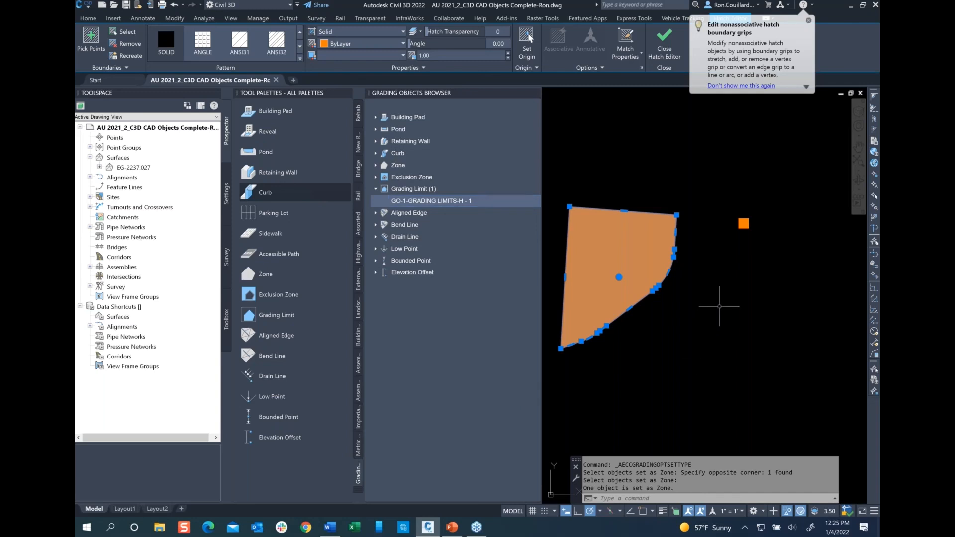
left_click(788, 511)
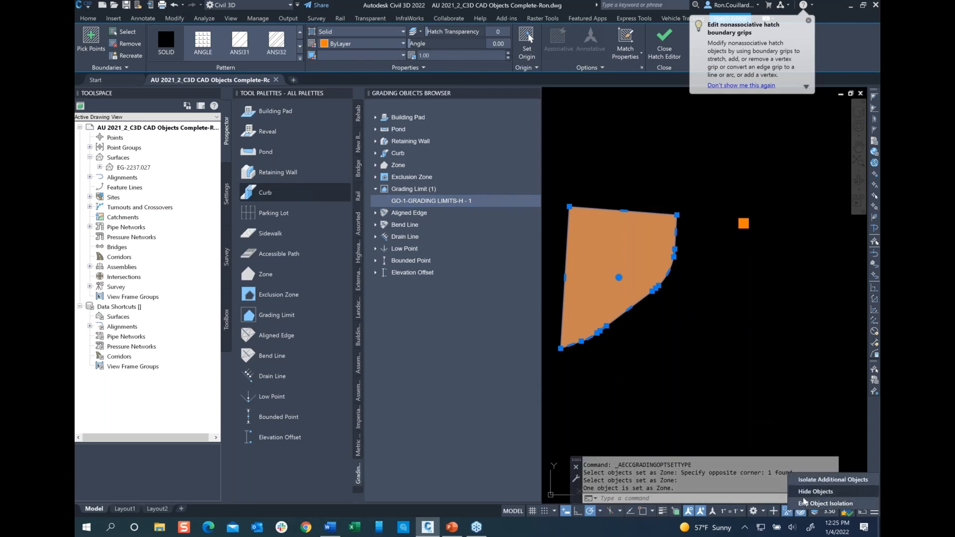
left_click(804, 505)
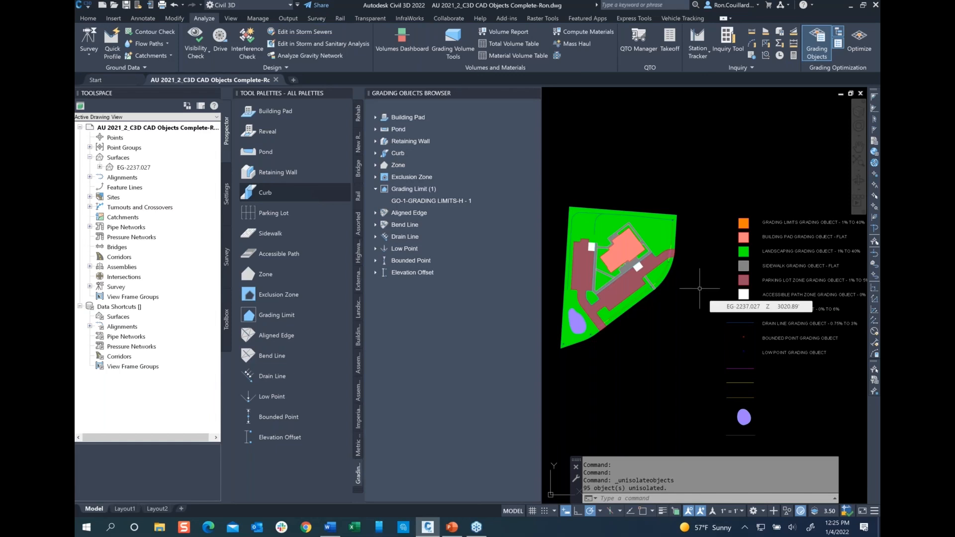
Select the salmon building pad hatch in the legend with all similar hatches, and isolate them
left_click(742, 236)
left_click(744, 239)
right_click(744, 238)
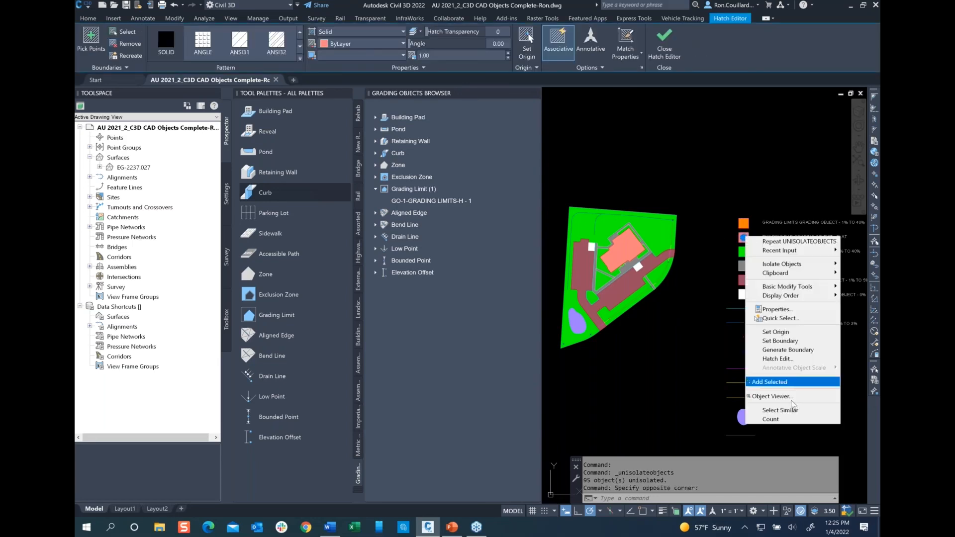
left_click(791, 411)
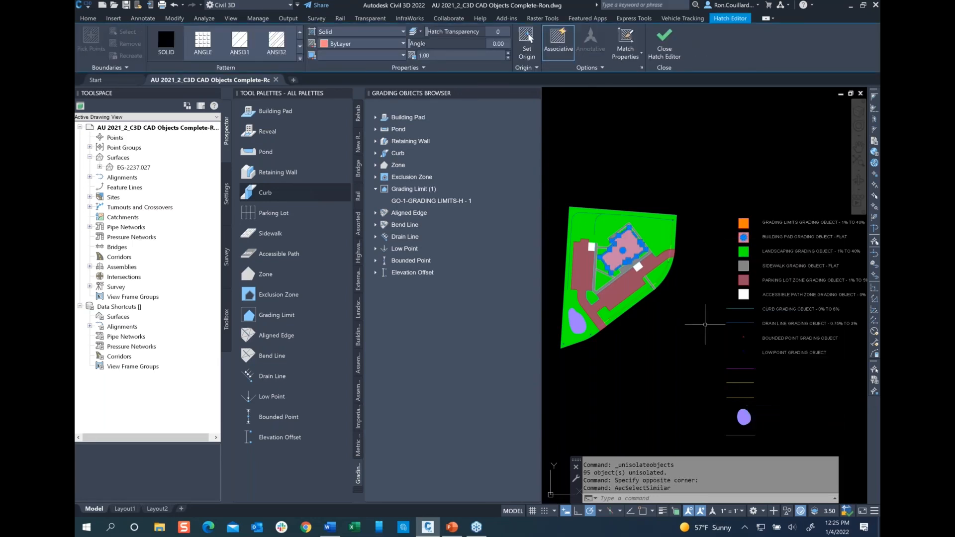
left_click(789, 512)
left_click(801, 490)
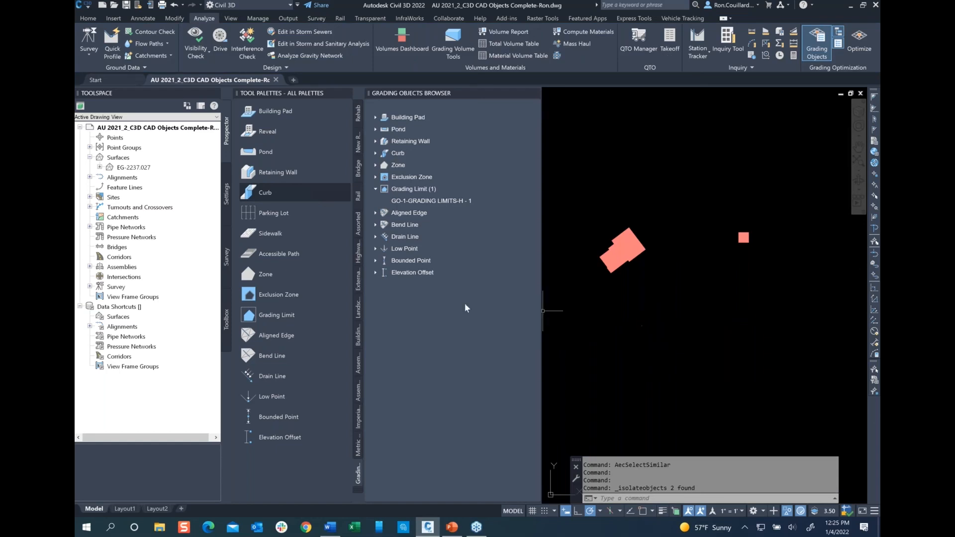
Assign the building footprint hatch as a Building Pad object, leaving out the legend swatch
left_click(282, 109)
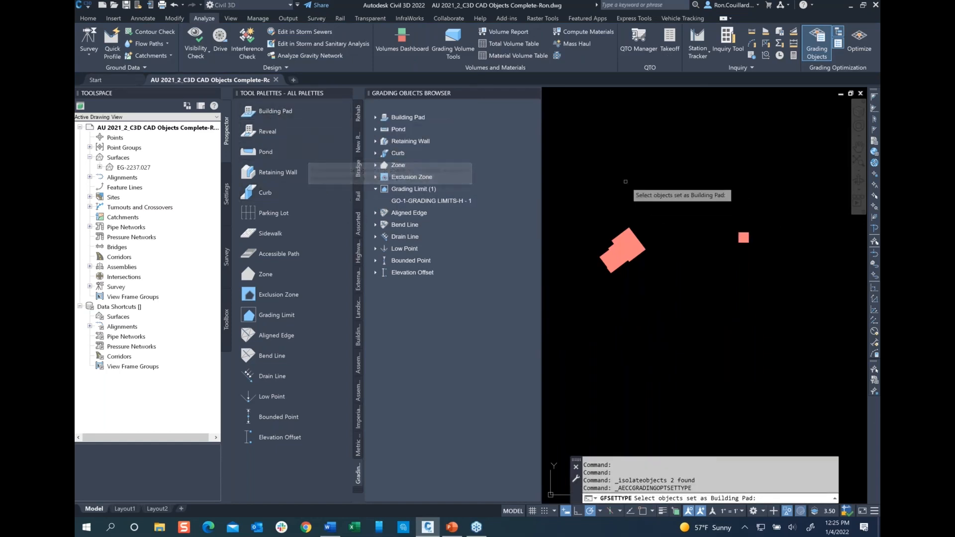
left_click(582, 209)
left_click(659, 281)
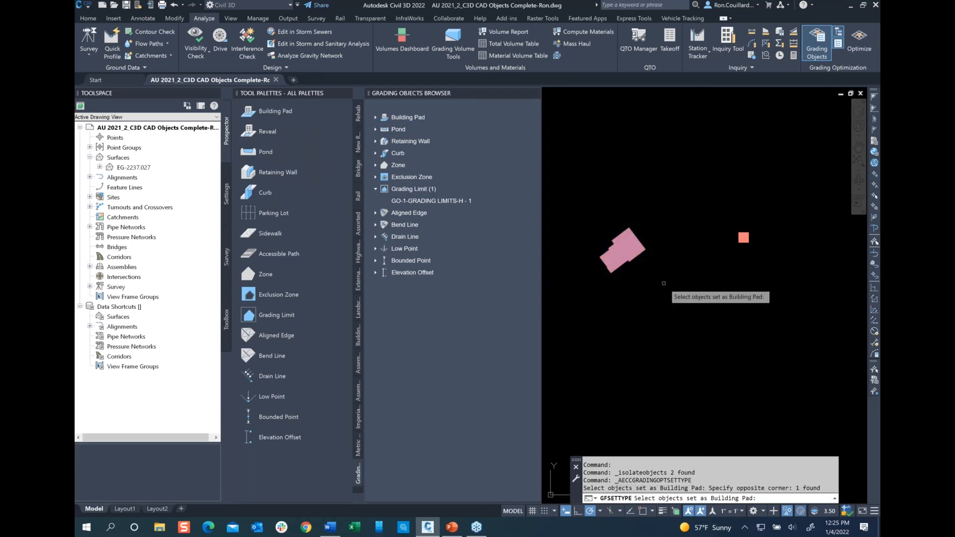
key("Return")
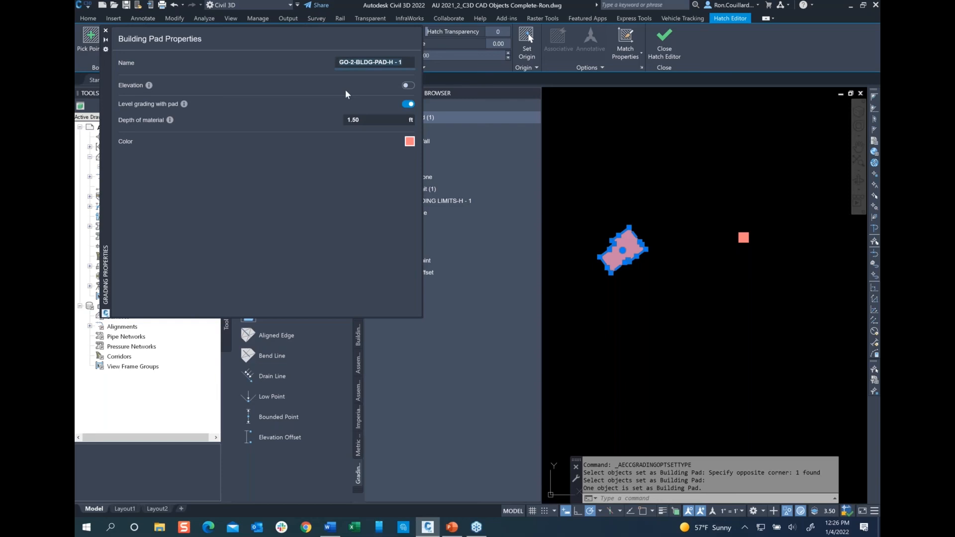
Rename the building pad as BUILDING PAD and review its elevation options, leaving the elevation constraint off
type("BUILDING PAD")
left_click(408, 87)
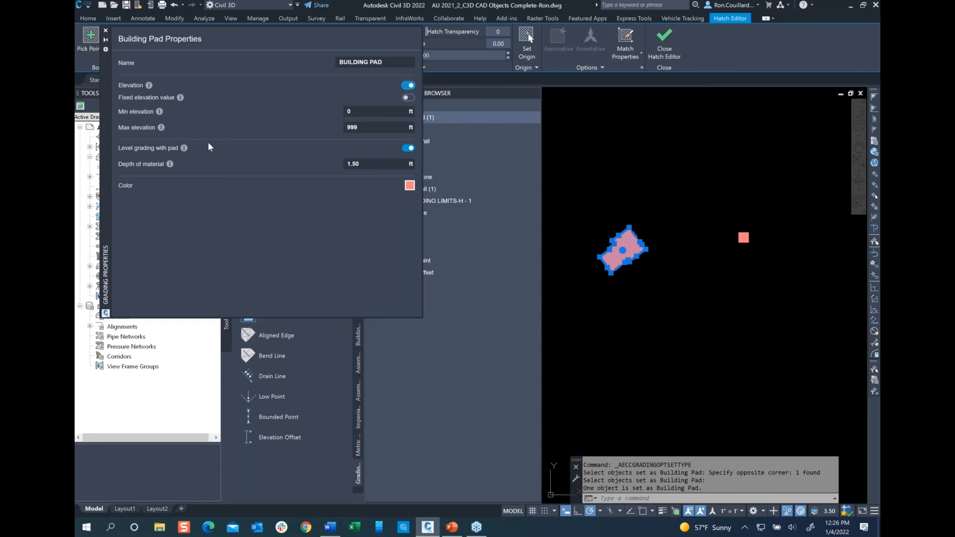
left_click(408, 85)
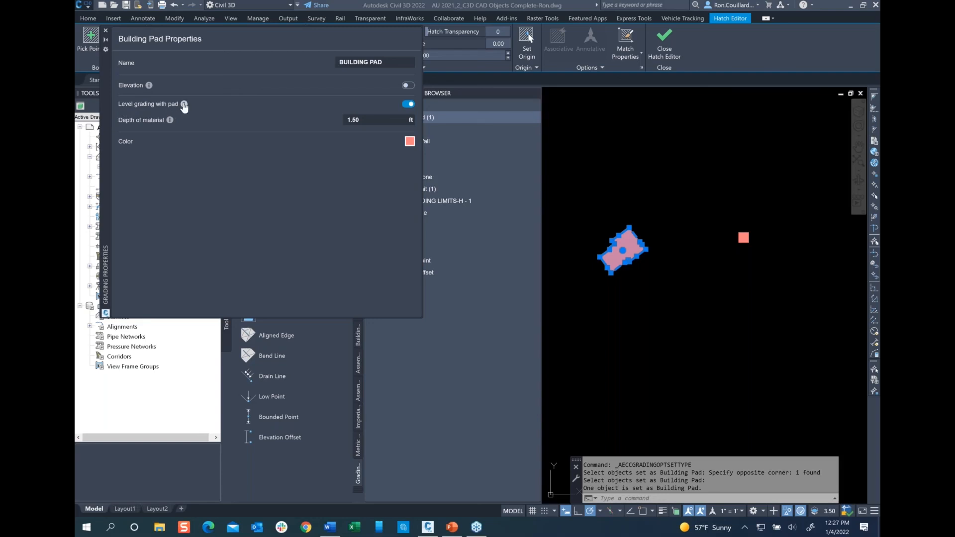
Close the building pad's properties, expand the Building Pad category in the Grading Objects Browser, and zoom to BUILDING PAD
mouse_move(184, 105)
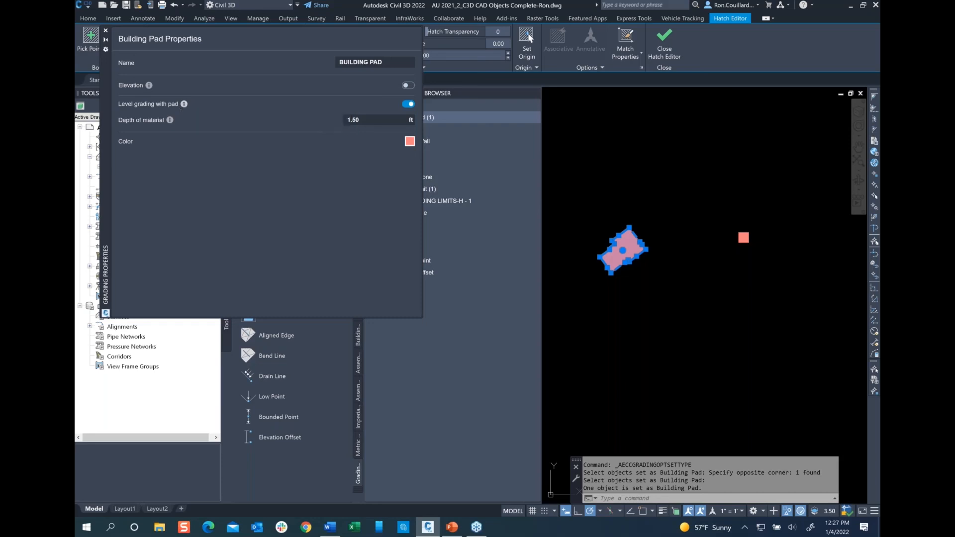
left_click(106, 31)
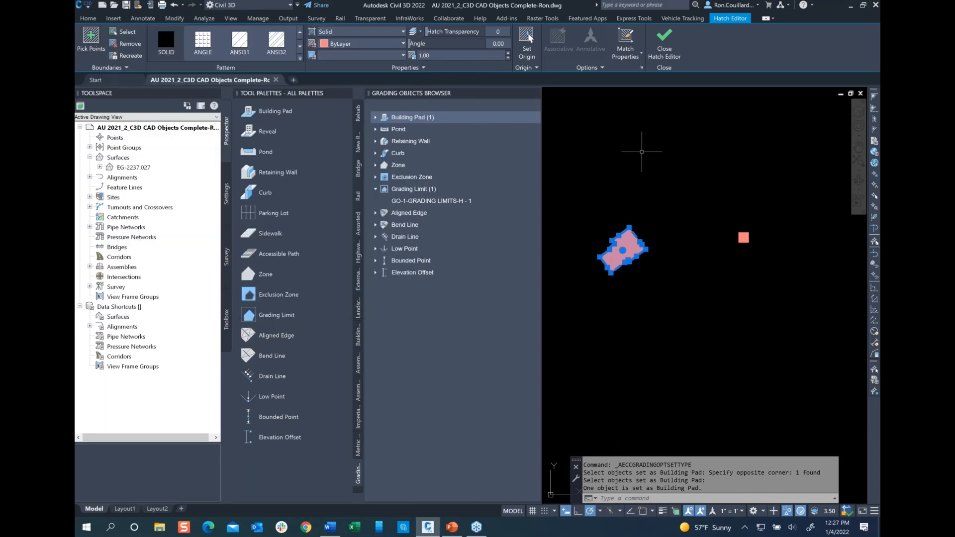
left_click(374, 118)
left_click(426, 131)
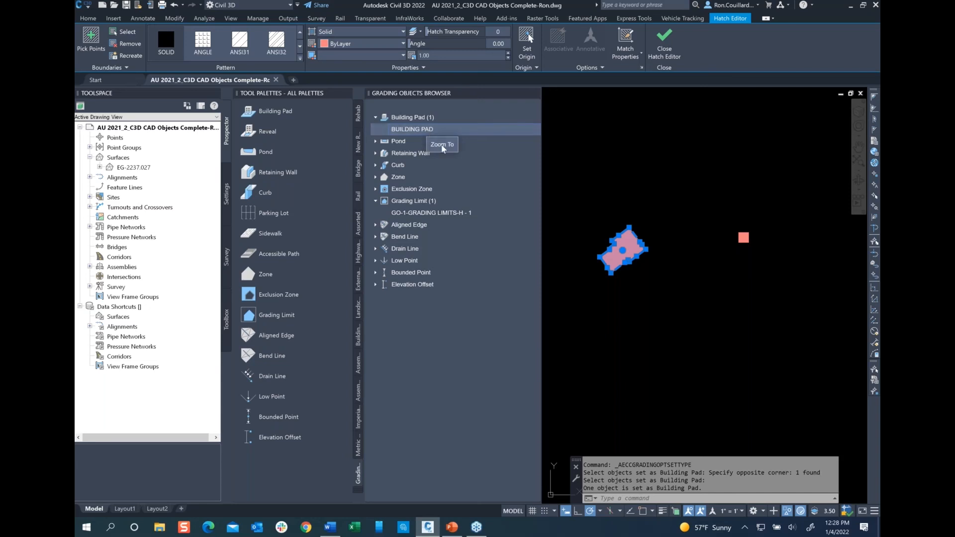
left_click(442, 145)
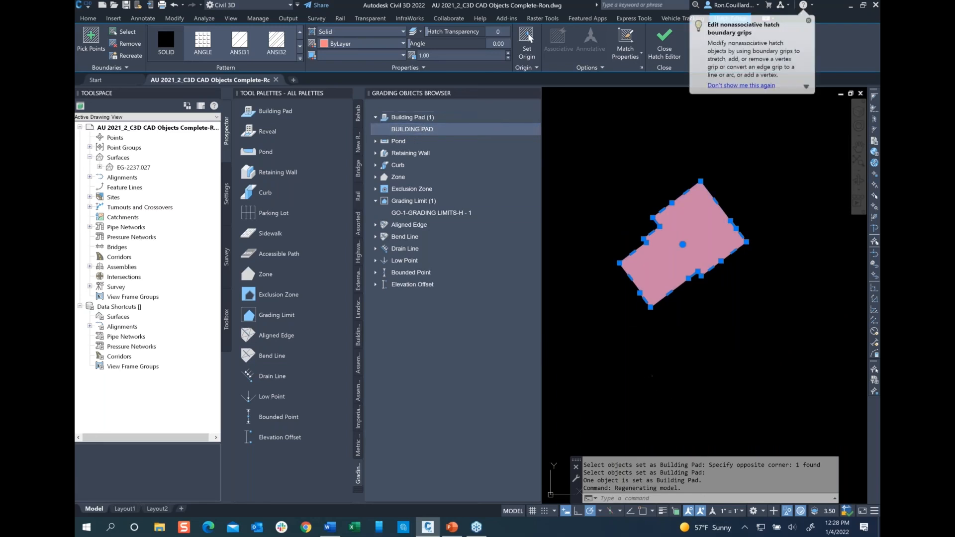
Review the properties of the GO-1-GRADING LIMITS-H - 1 grading limit, and end the object isolation
key("Escape")
left_click(398, 129)
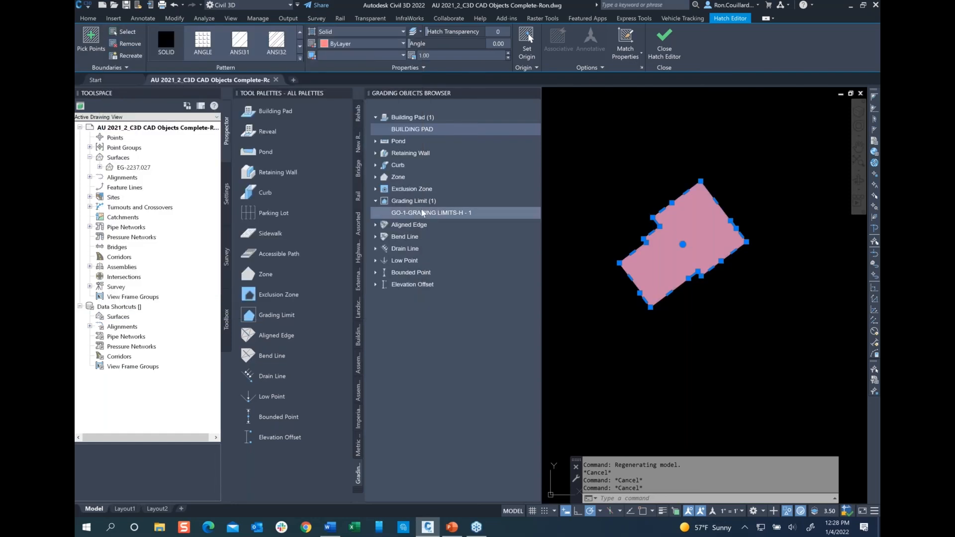
left_click(422, 213)
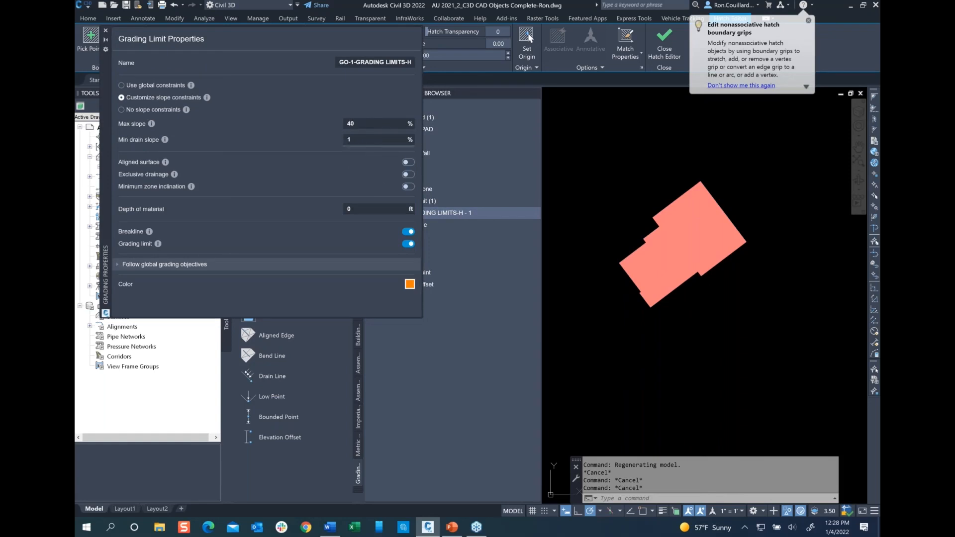
left_click(106, 29)
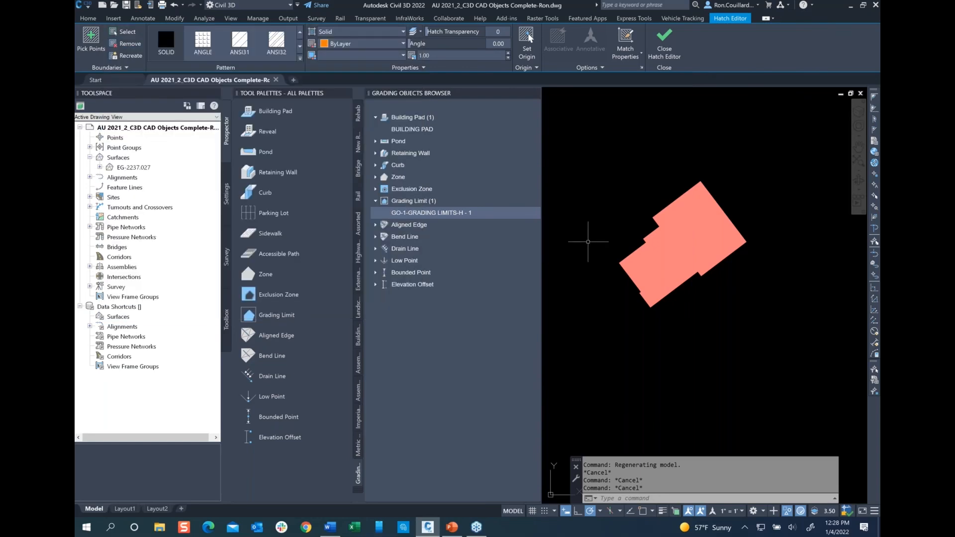
left_click(786, 511)
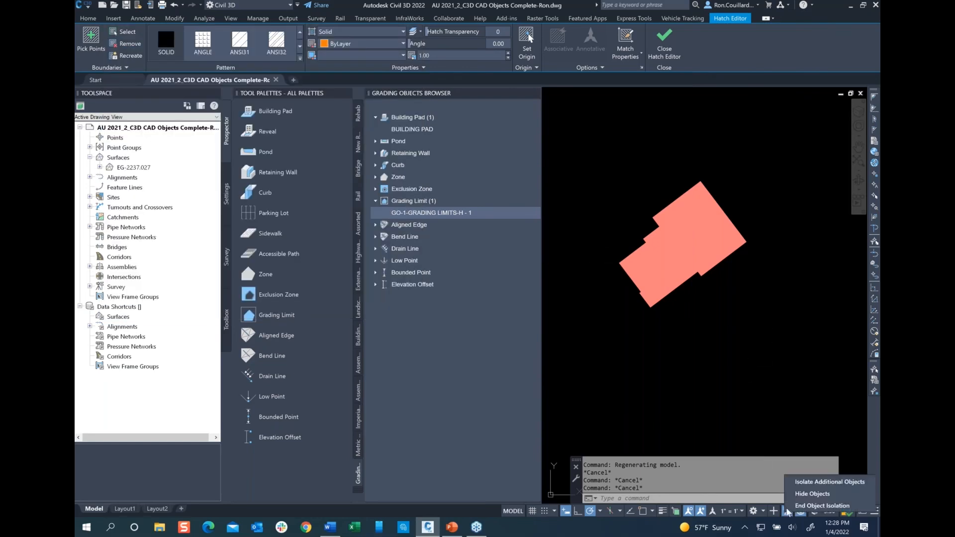
left_click(805, 506)
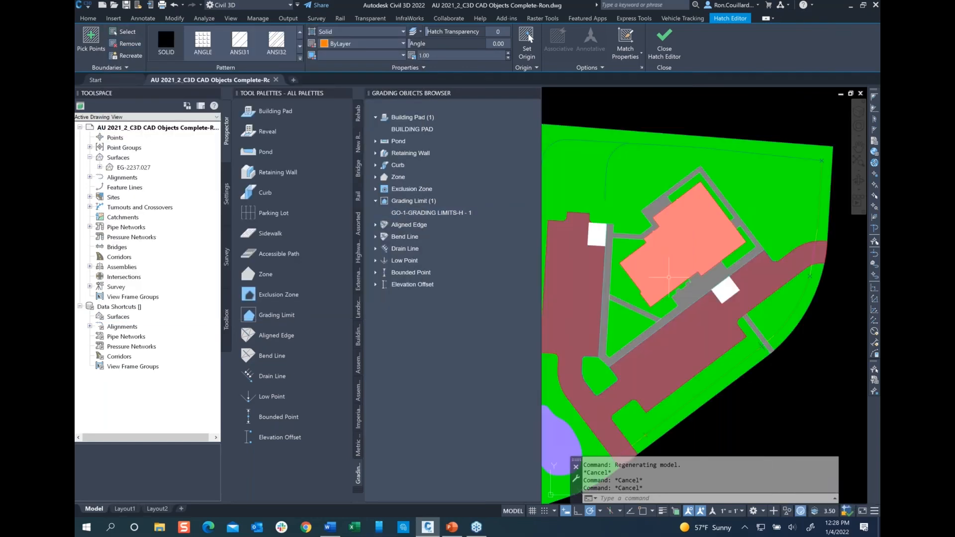
Select the green landscaping hatch in the legend with all similar hatches, and isolate them
scroll(597, 204, "down", 5)
scroll(790, 269, "up", 4)
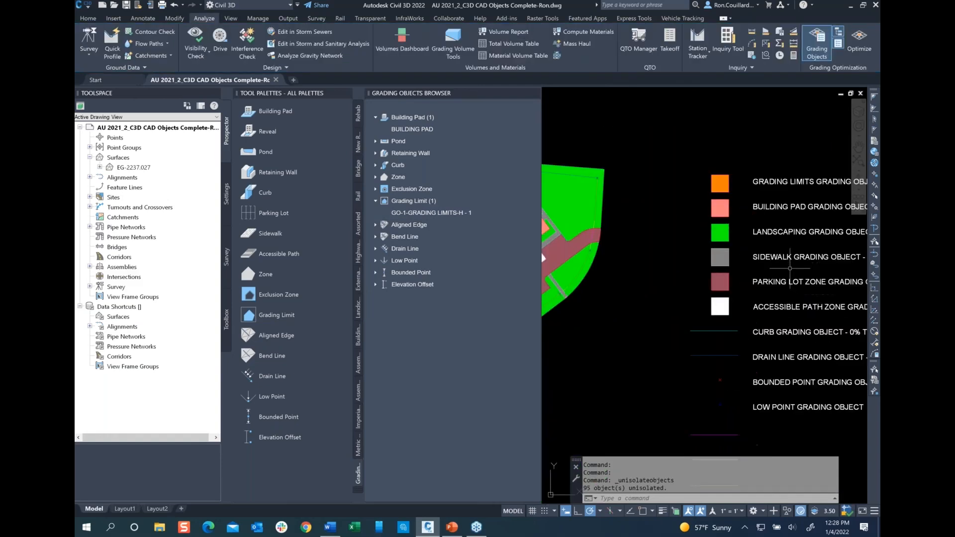
scroll(663, 270, "down", 2)
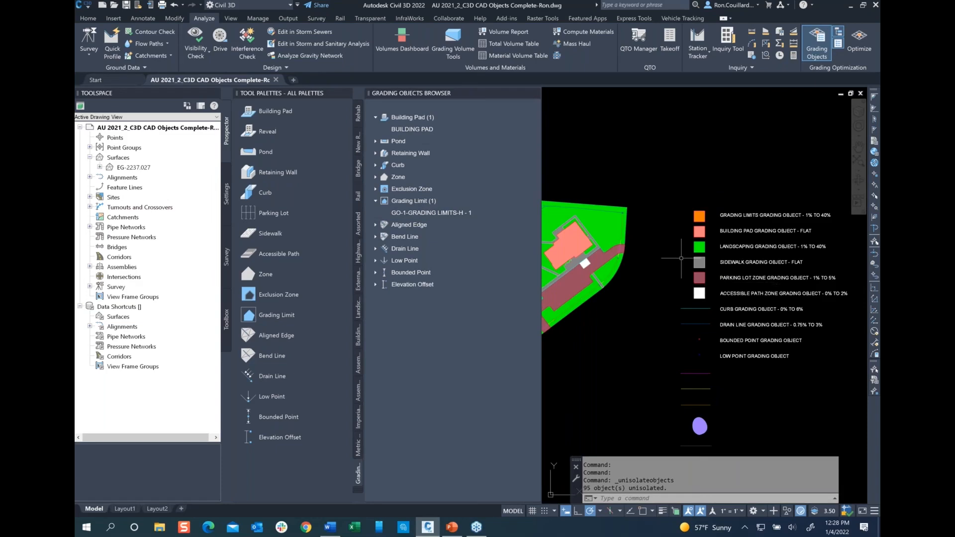
left_click(699, 246)
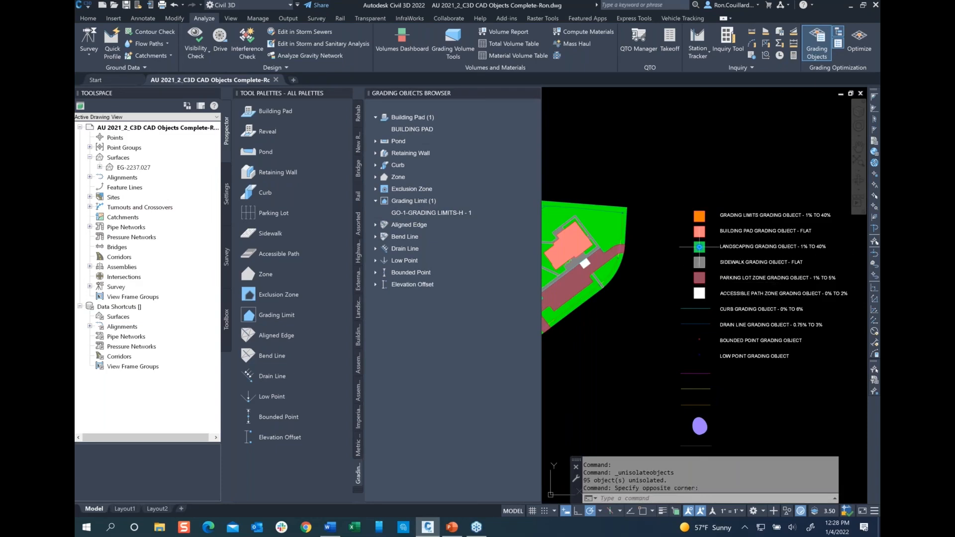
left_click(699, 246)
right_click(699, 247)
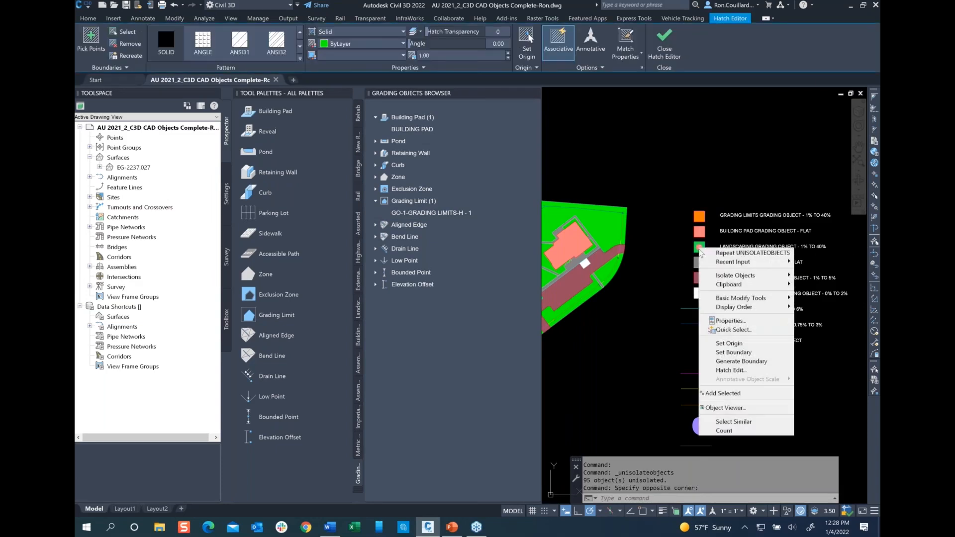
left_click(736, 422)
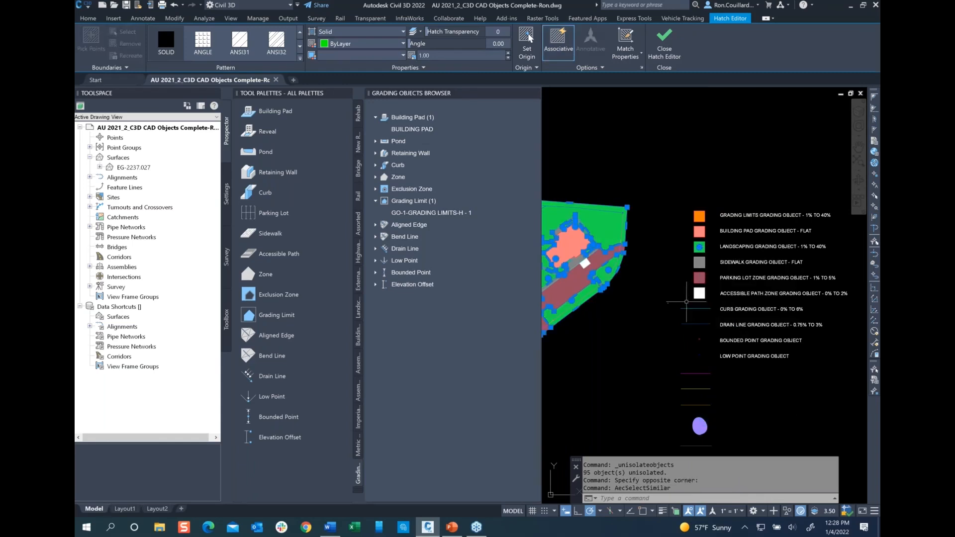
scroll(688, 301, "down", 5)
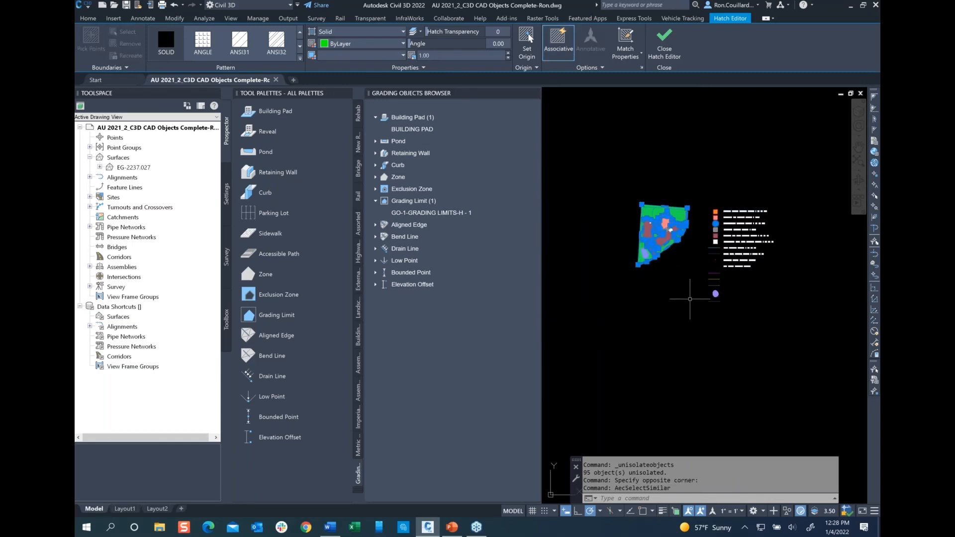
right_click(690, 299)
mouse_move(728, 326)
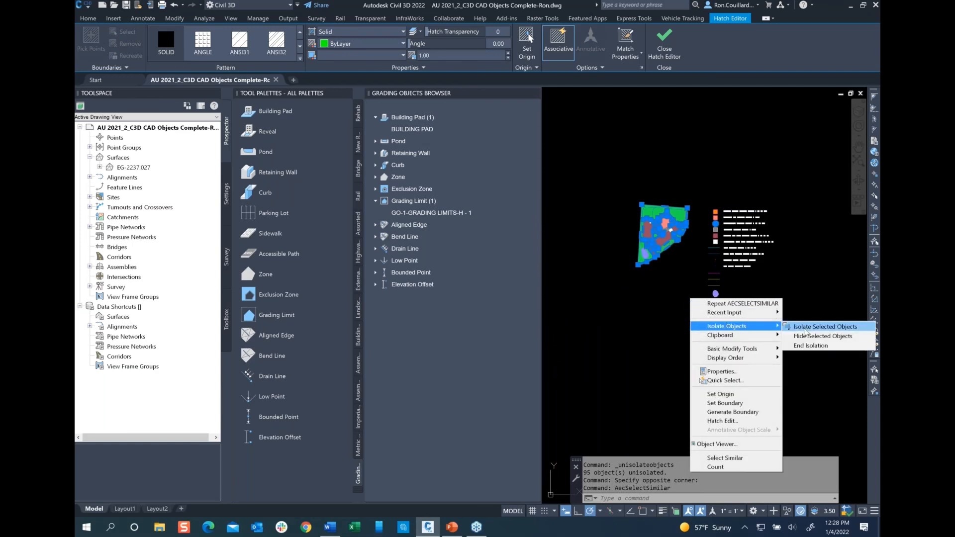
left_click(805, 326)
scroll(662, 213, "up", 2)
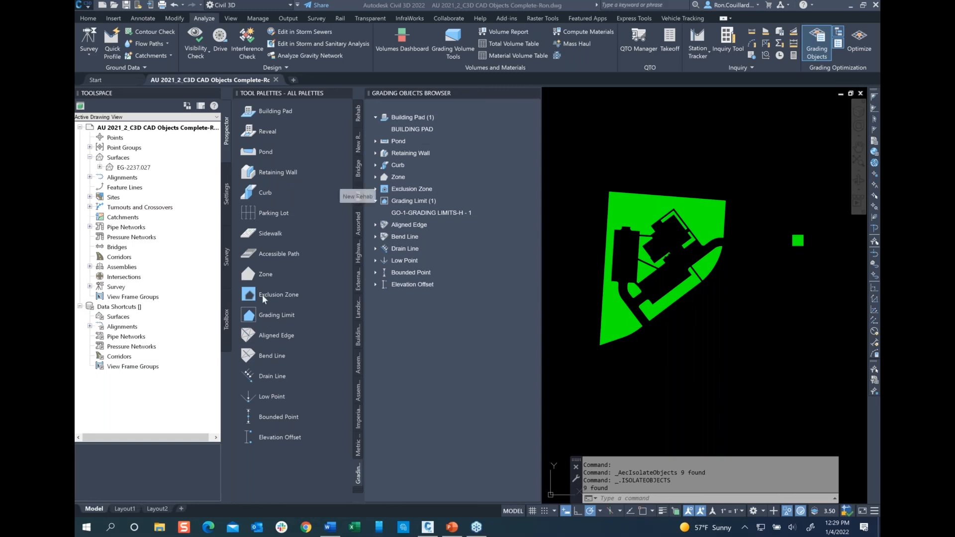
Duplicate the Zone tool on the grading tool palette by copying it and pasting it at the end of the list
left_click(266, 272)
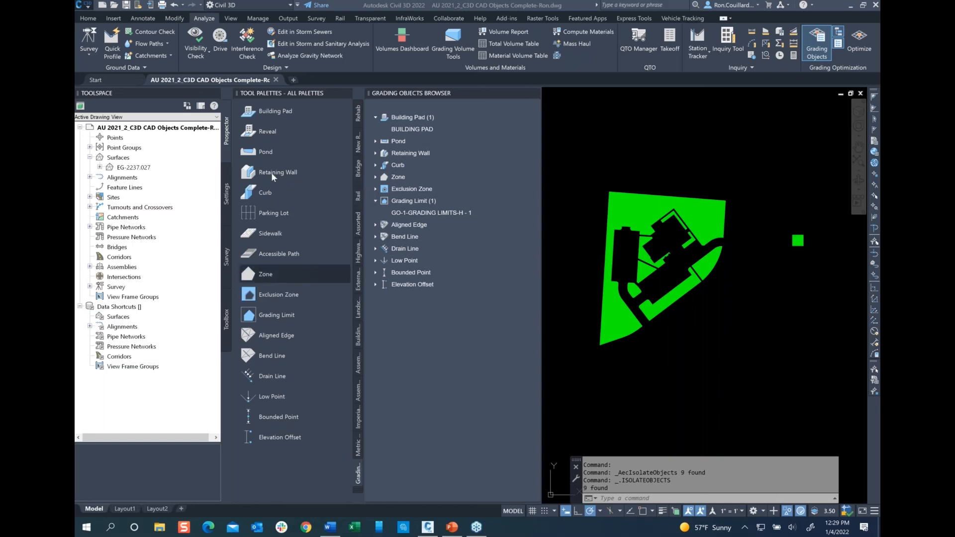
left_click(284, 276)
right_click(273, 270)
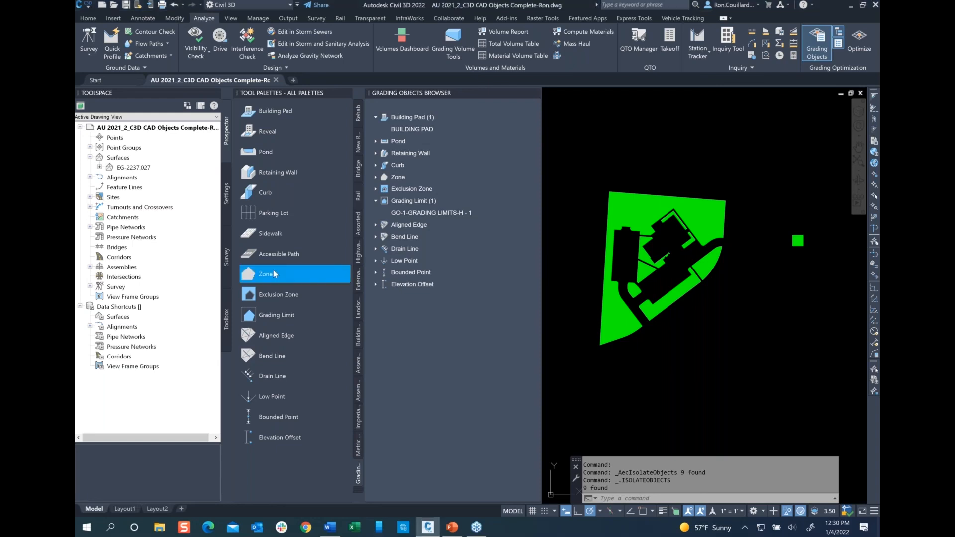
left_click(293, 285)
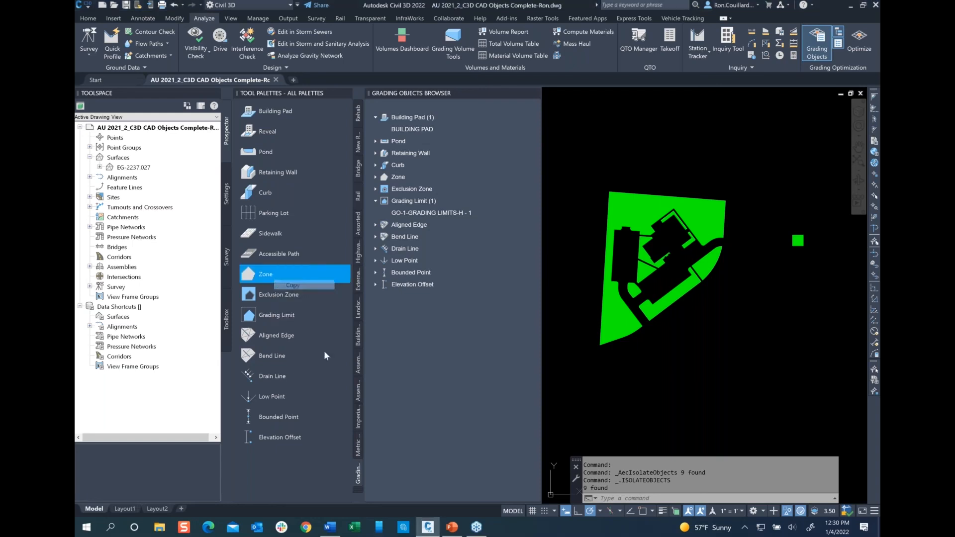
right_click(281, 462)
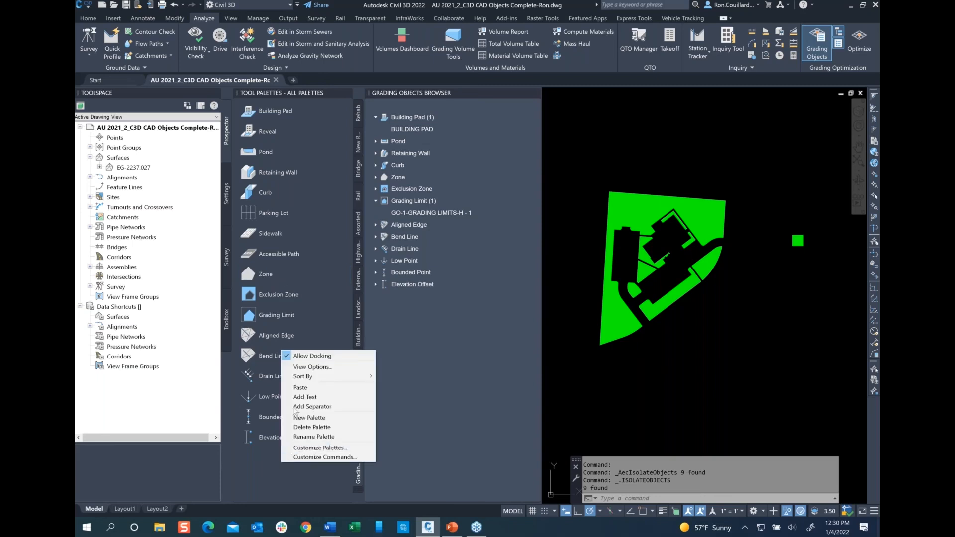
left_click(298, 390)
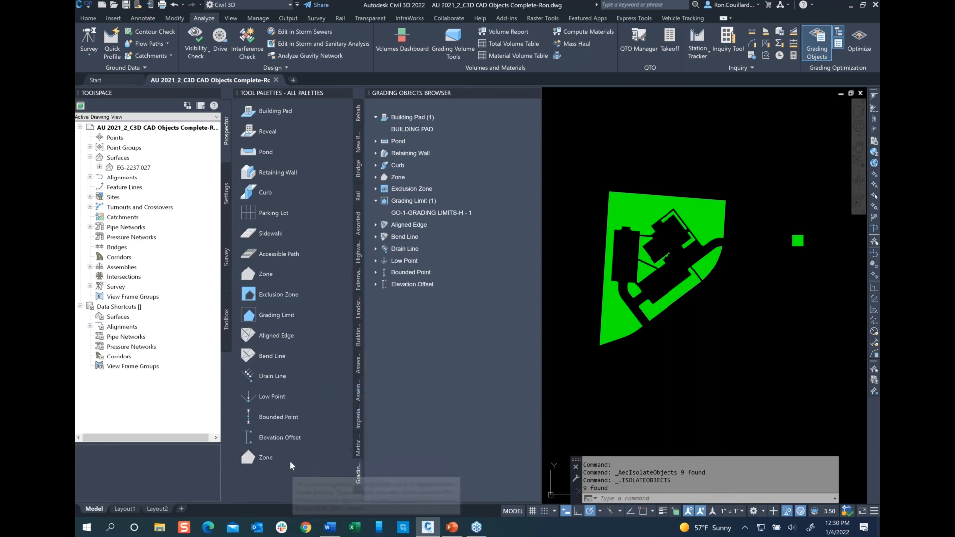
Set both the name and the description of the copied Zone tool to Landscaping Zone in its tool properties
left_click(278, 455)
right_click(278, 457)
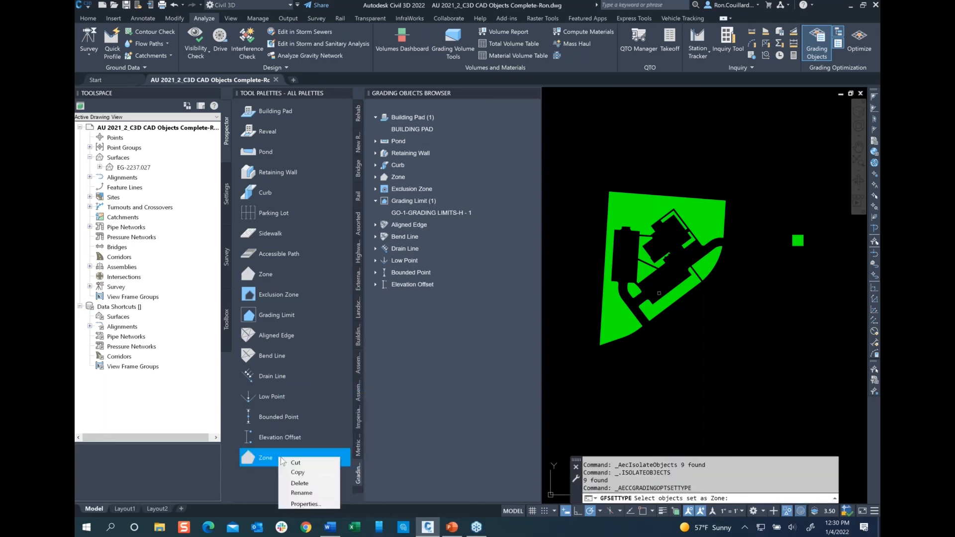
left_click(303, 505)
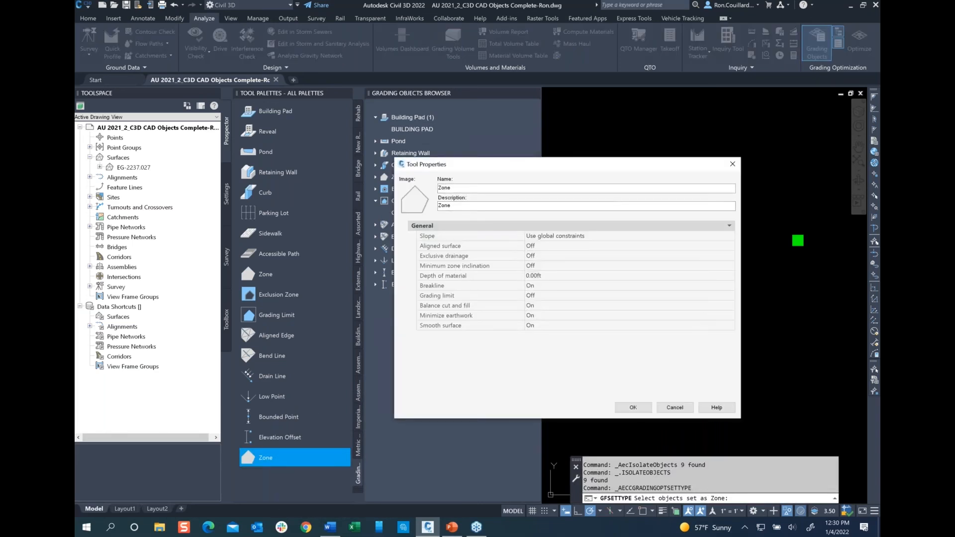
type("Landscaping")
left_click_drag(486, 187, 427, 188)
right_click(463, 193)
left_click(472, 216)
left_click(475, 205)
double_click(438, 205)
right_click(448, 205)
left_click(475, 238)
Give the Landscaping Zone tool customized slope constraints with a 40% max slope and a 1% min drain slope
left_click(596, 236)
left_click(595, 236)
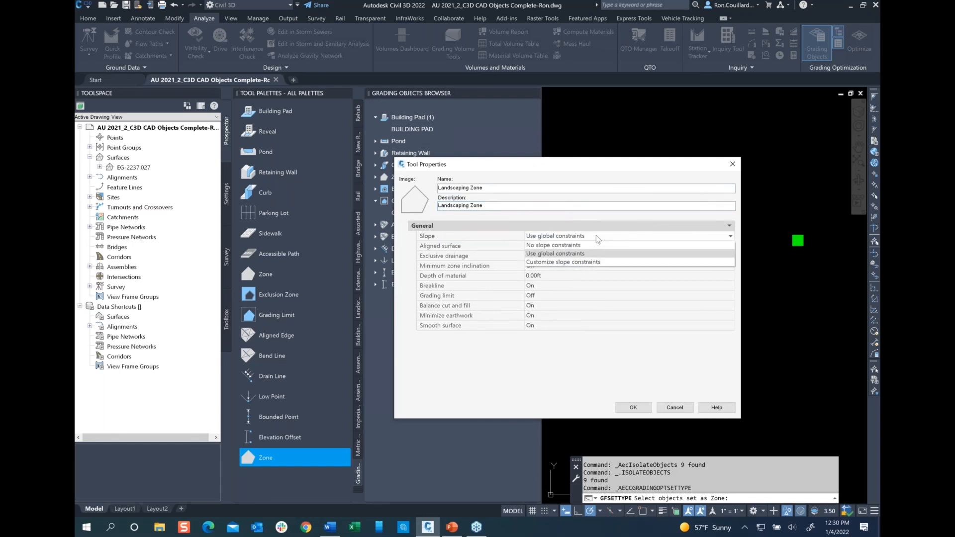
left_click(584, 262)
left_click(548, 245)
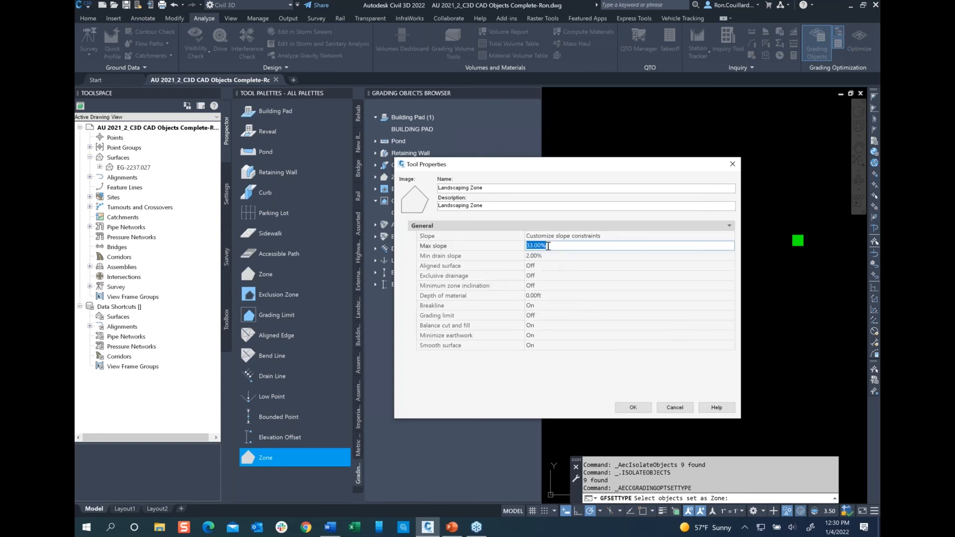
type("40")
left_click(545, 256)
type("1")
left_click(637, 404)
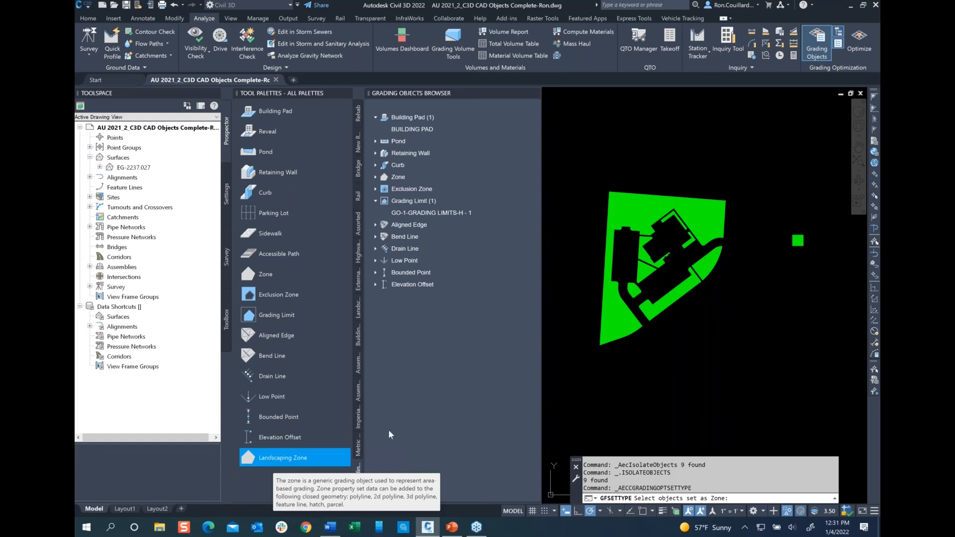
key("Escape")
key("Escape")
Assign the green site hatches as zones with the Landscaping Zone tool, leaving out the legend swatch
left_click(267, 455)
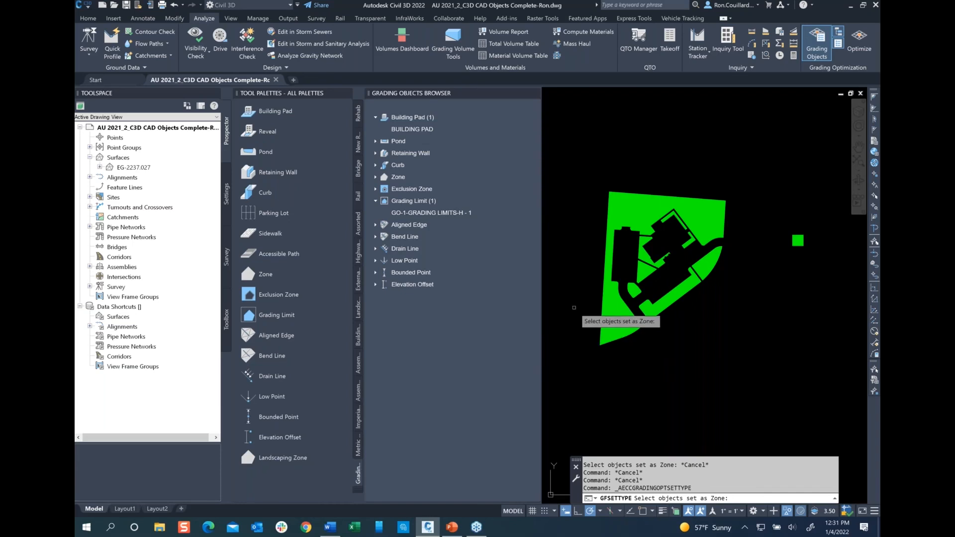
left_click(577, 164)
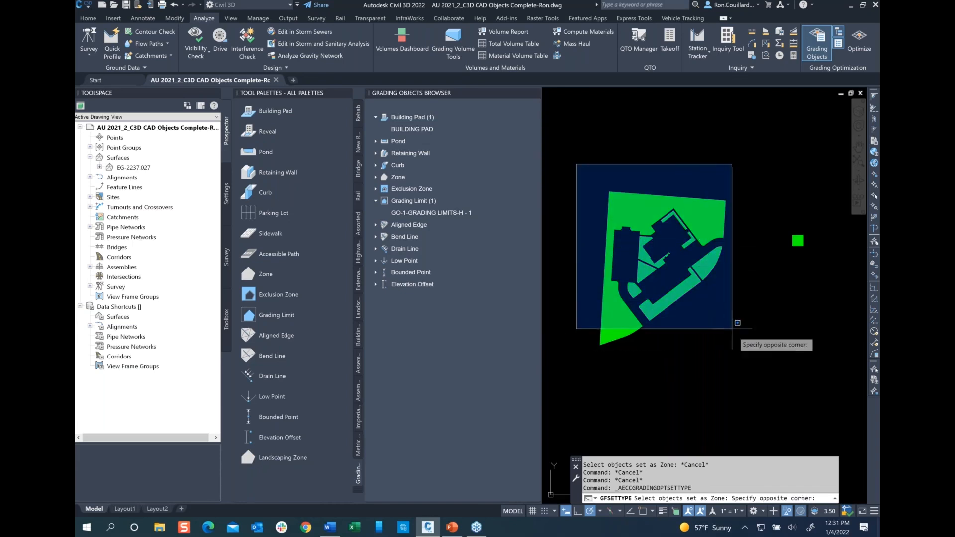
left_click(741, 381)
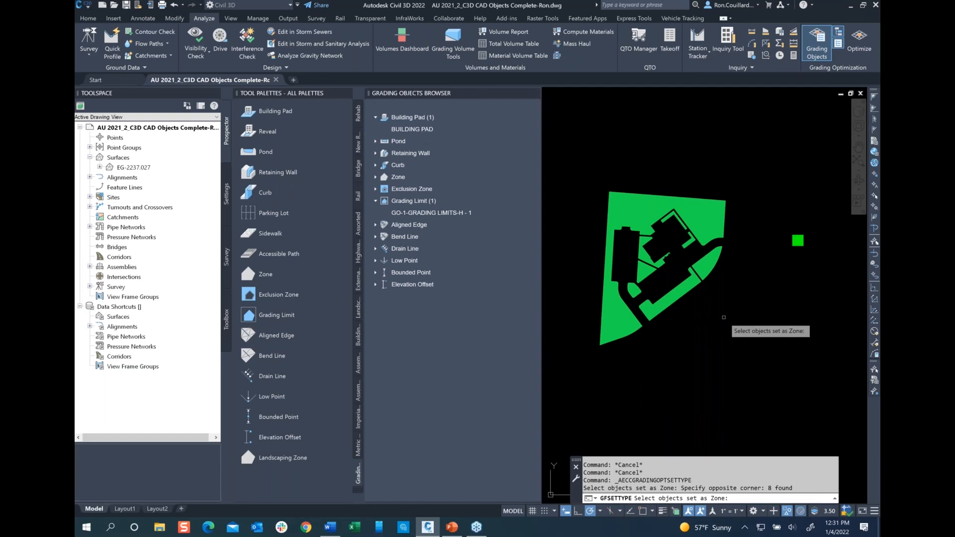
key("Return")
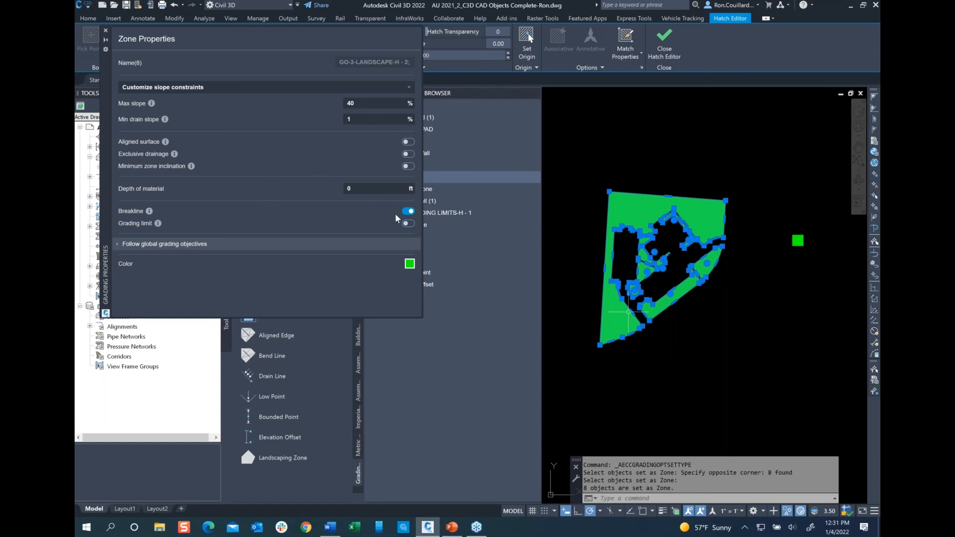
left_click(105, 29)
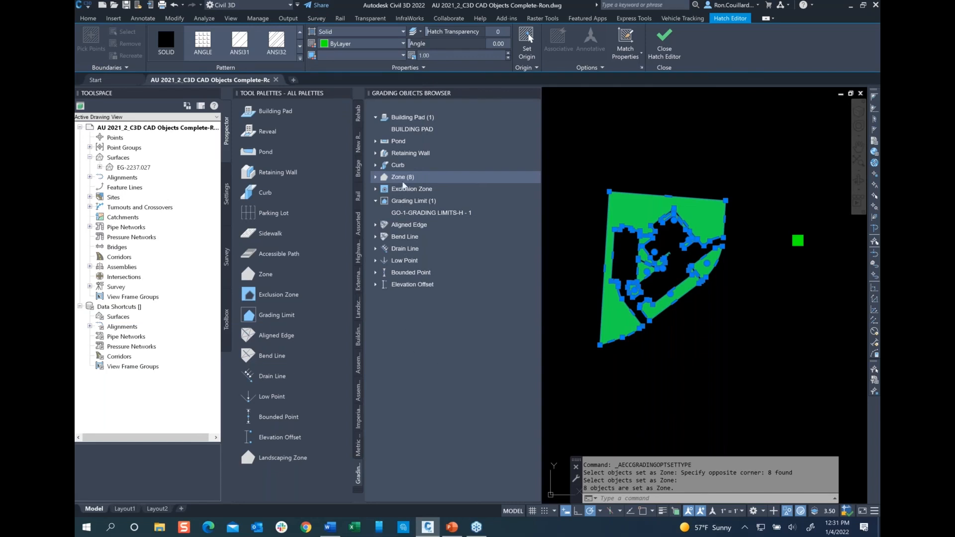
Expand the Zone category in the Grading Objects Browser and review the properties of GO-3-LANDSCAPE-H - 2
left_click(376, 177)
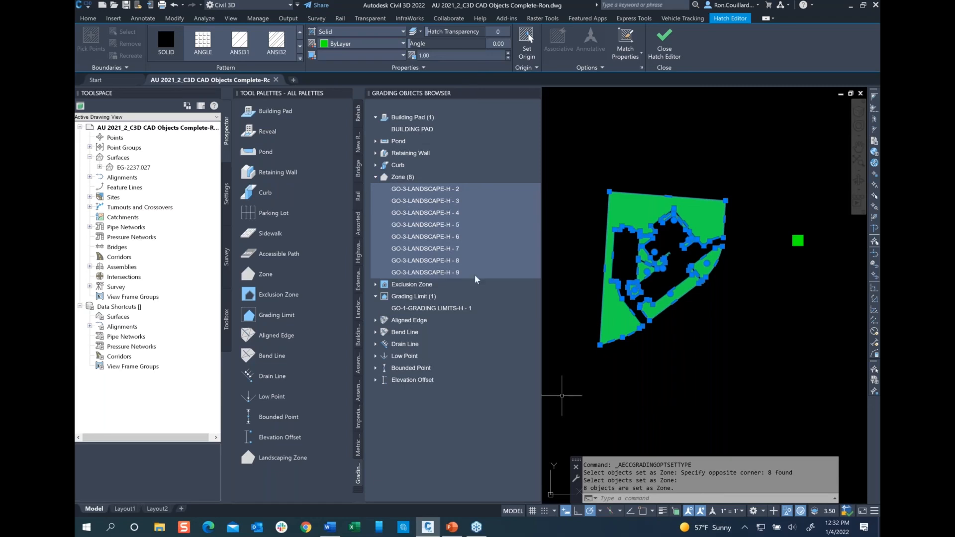
double_click(426, 190)
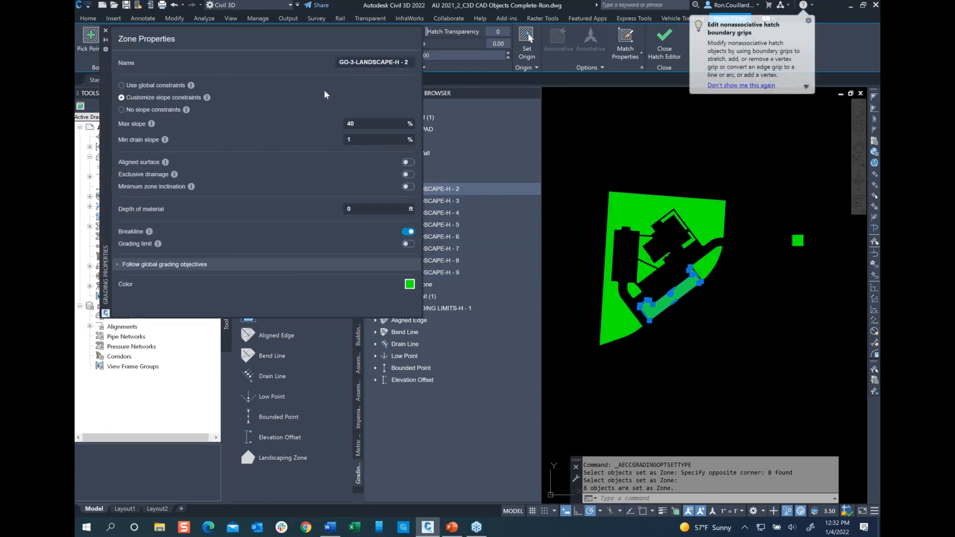
left_click(105, 30)
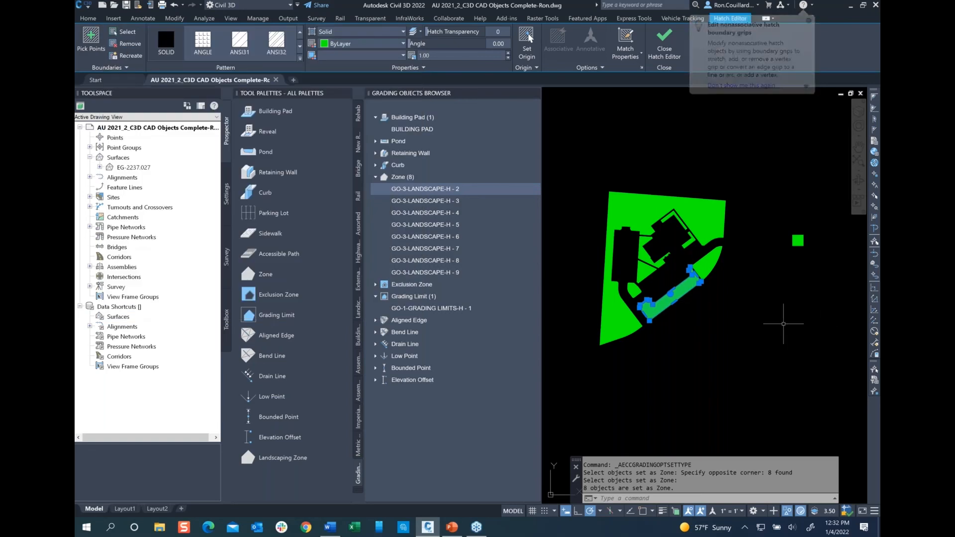
Clear the selection and end the isolation of the landscaping hatches to bring back all drawing objects
key("Escape")
key("Escape")
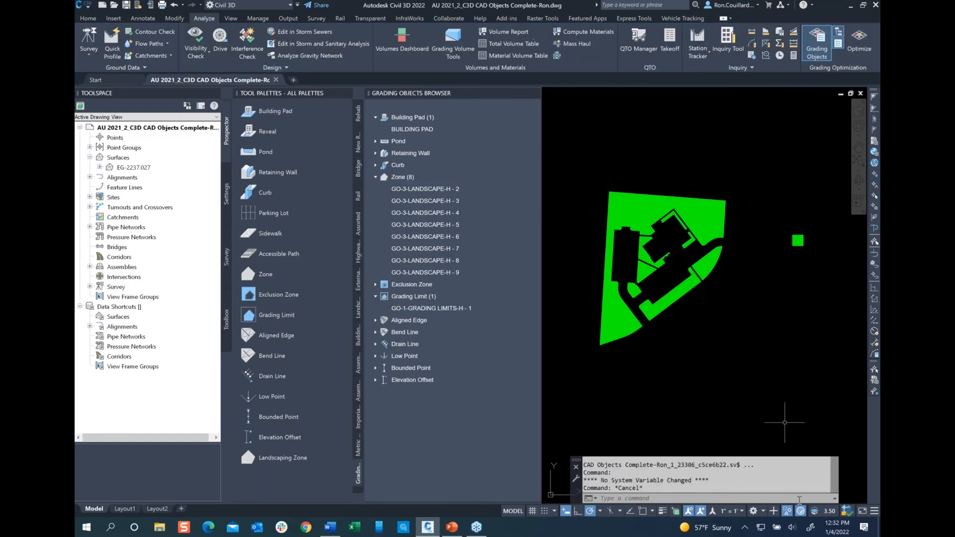
left_click(800, 510)
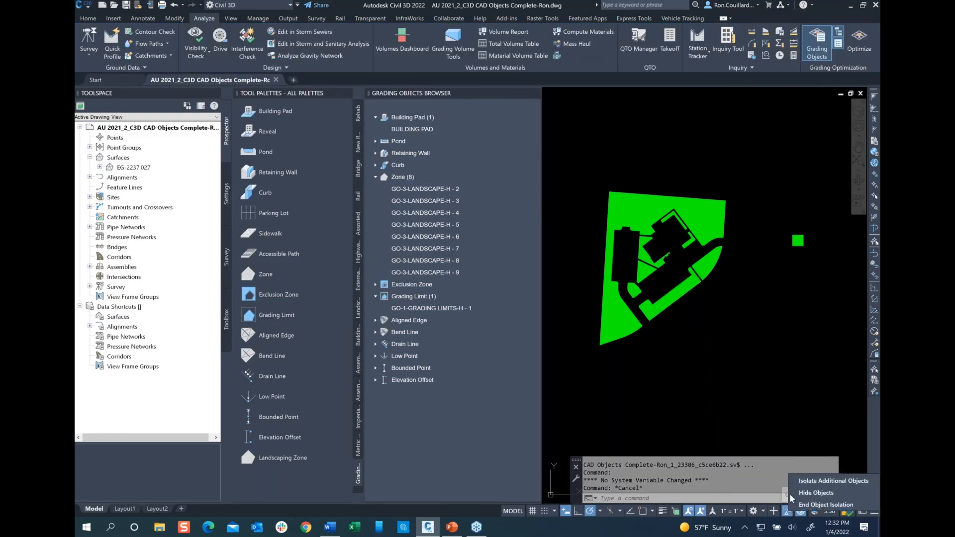
left_click(813, 504)
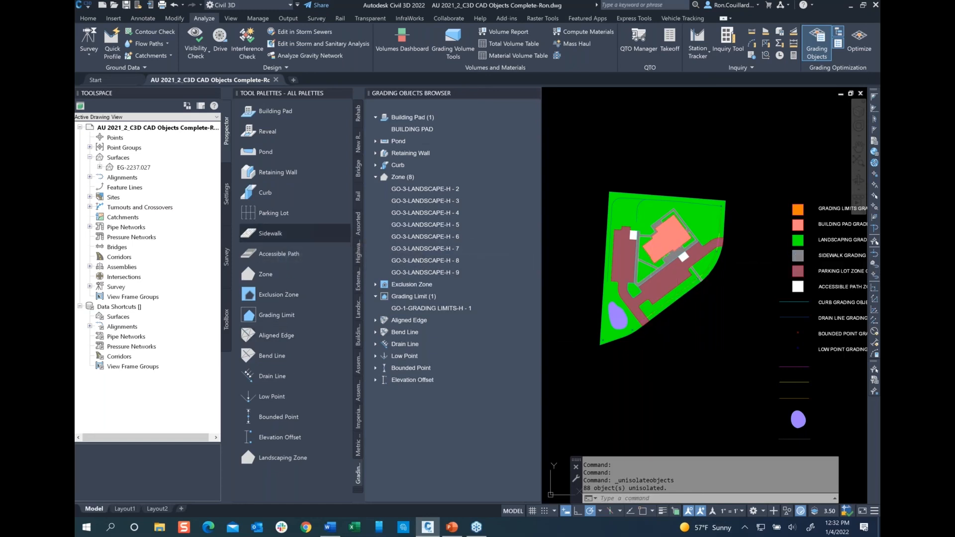
Select all hatches similar to the grey sidewalk legend swatch and isolate them in the drawing
left_click(797, 257)
right_click(798, 263)
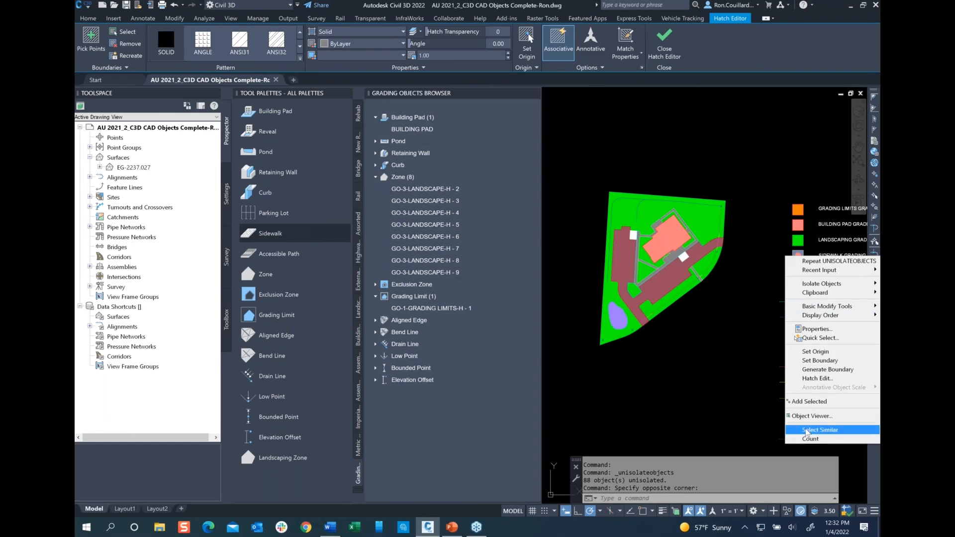
left_click(800, 429)
right_click(693, 317)
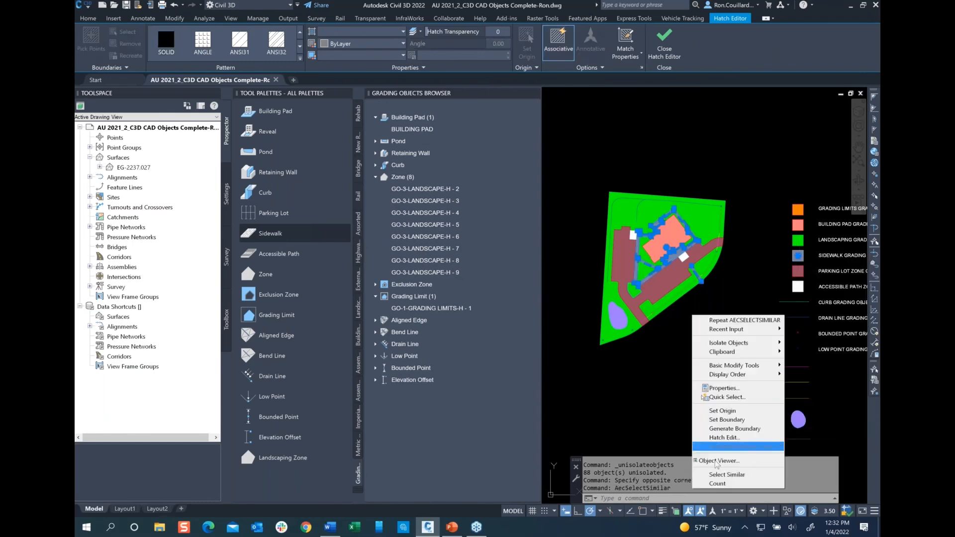
mouse_move(735, 344)
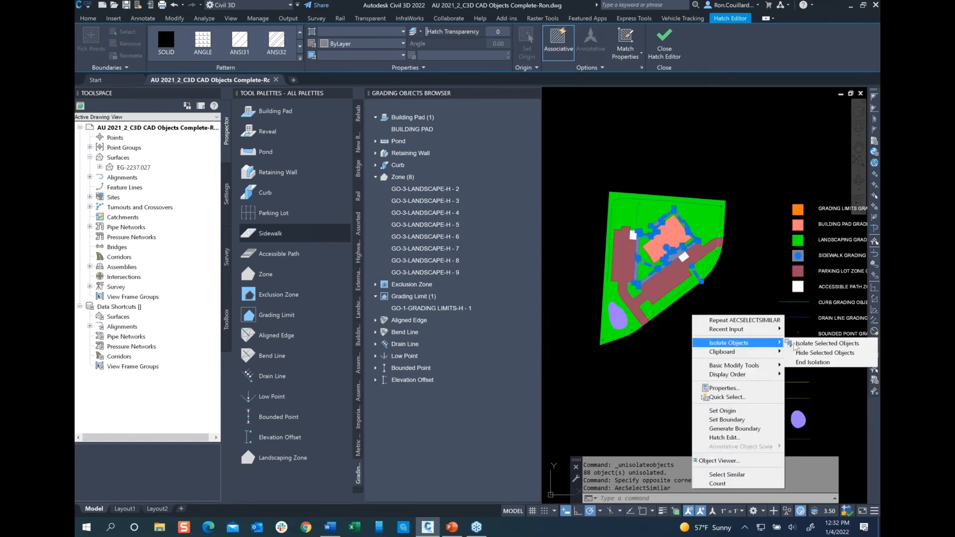
left_click(810, 344)
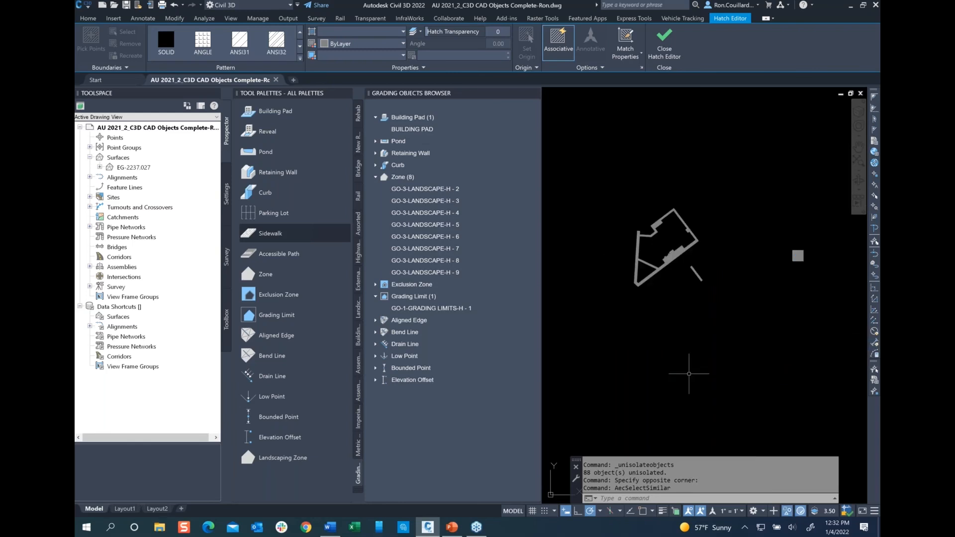
scroll(661, 236, "up", 4)
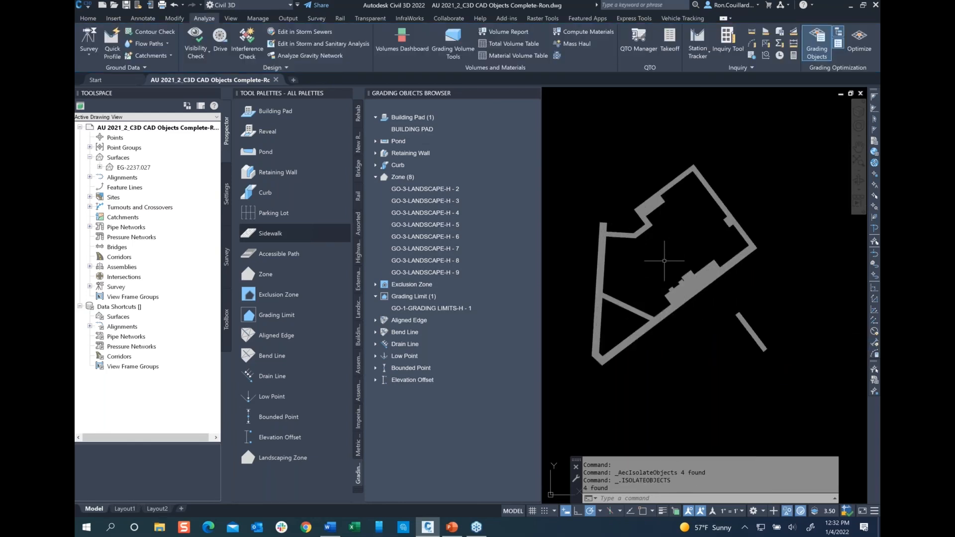
Assign the three grey sidewalk hatches on the site as zones with the Sidewalk tool, leaving out the legend swatch
left_click(304, 241)
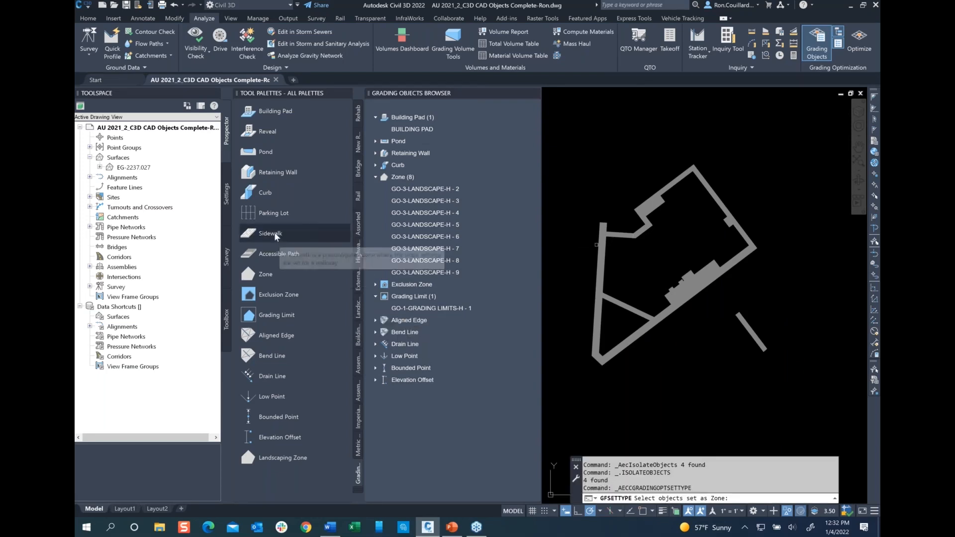
left_click(264, 274)
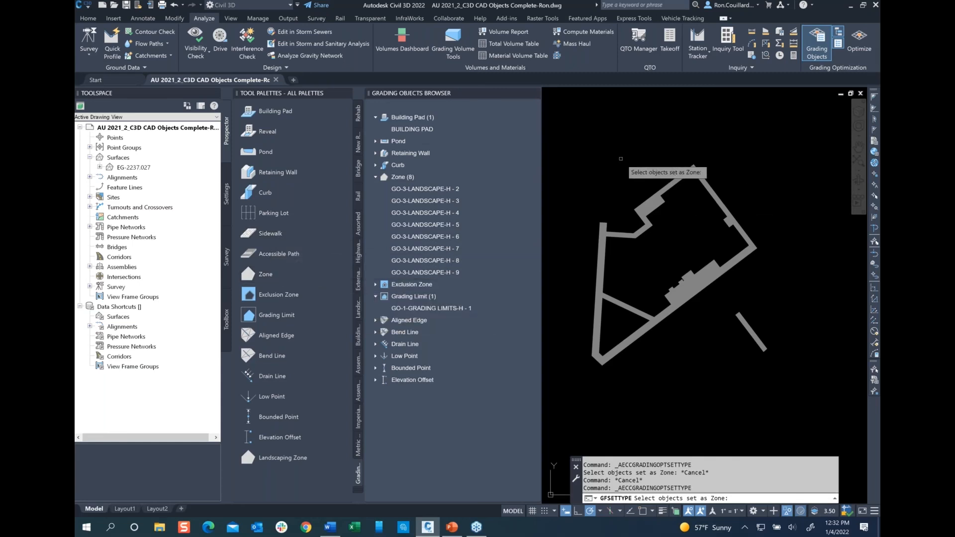
left_click(564, 127)
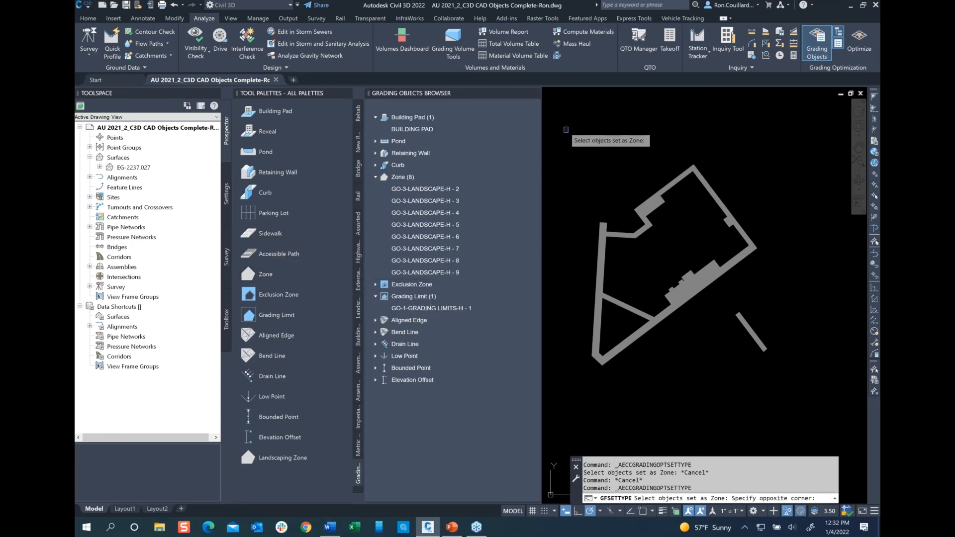
left_click(772, 372)
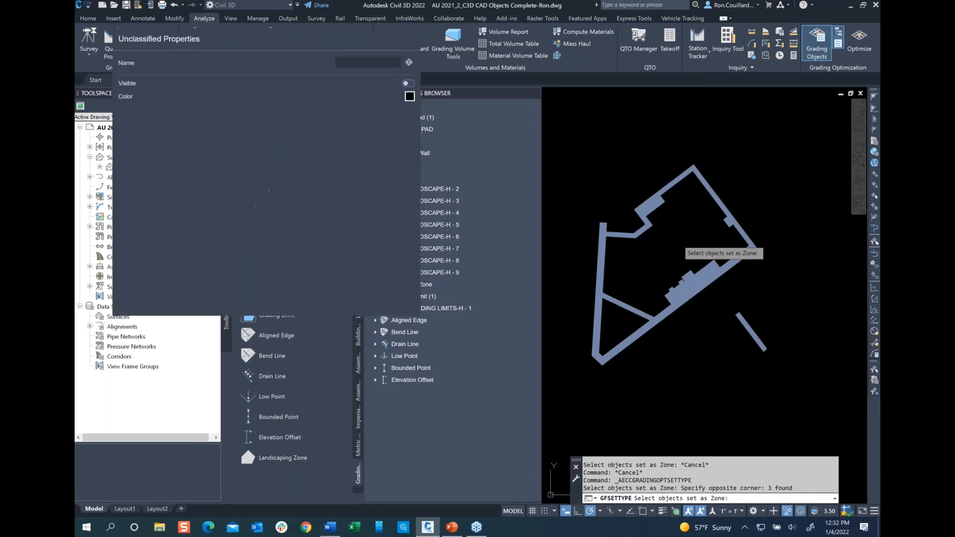
key("Return")
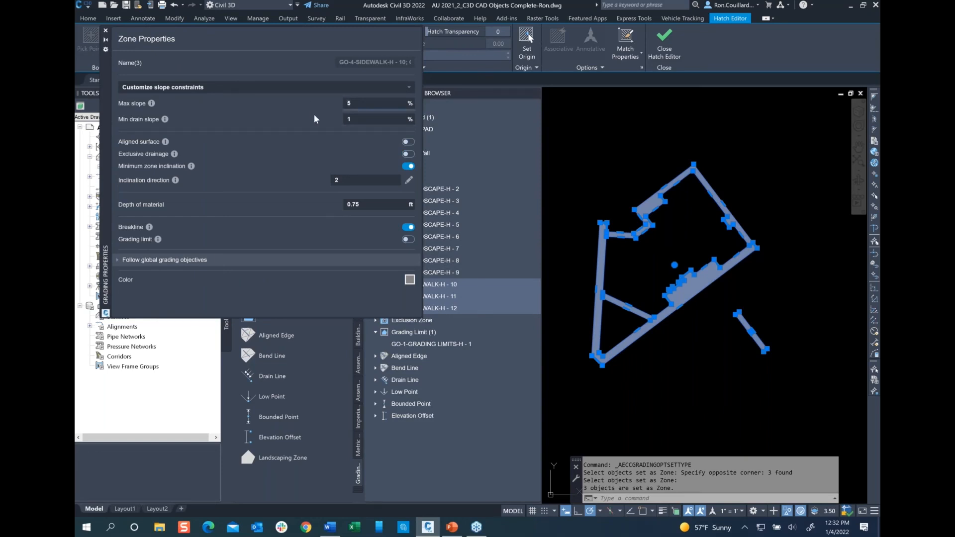
Give the sidewalk zones a 2% max slope and 0% min drain slope, and pick an inclination direction of 310.24 across the southeast walk
key("BackSpace")
type("2")
key("Tab")
left_click(409, 181)
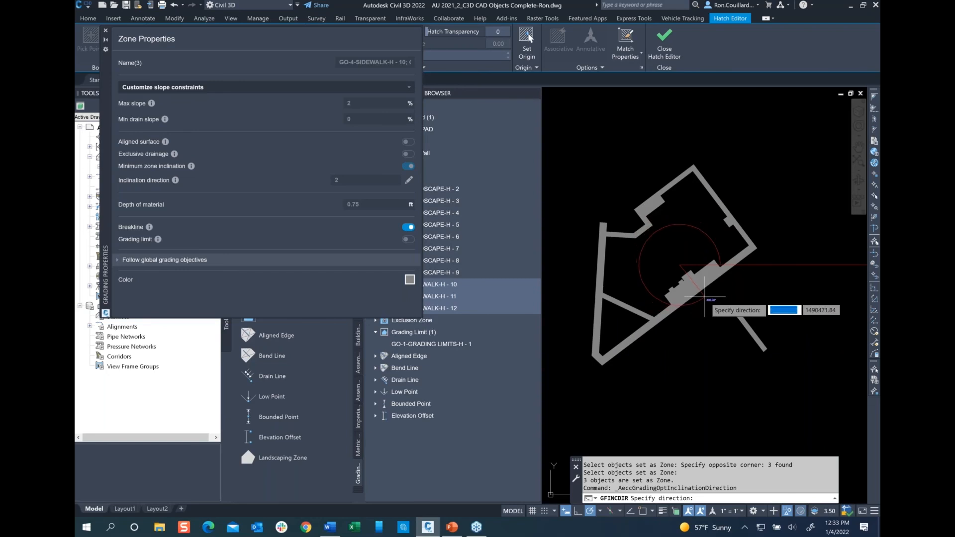
scroll(704, 297, "up", 5)
scroll(704, 297, "up", 2)
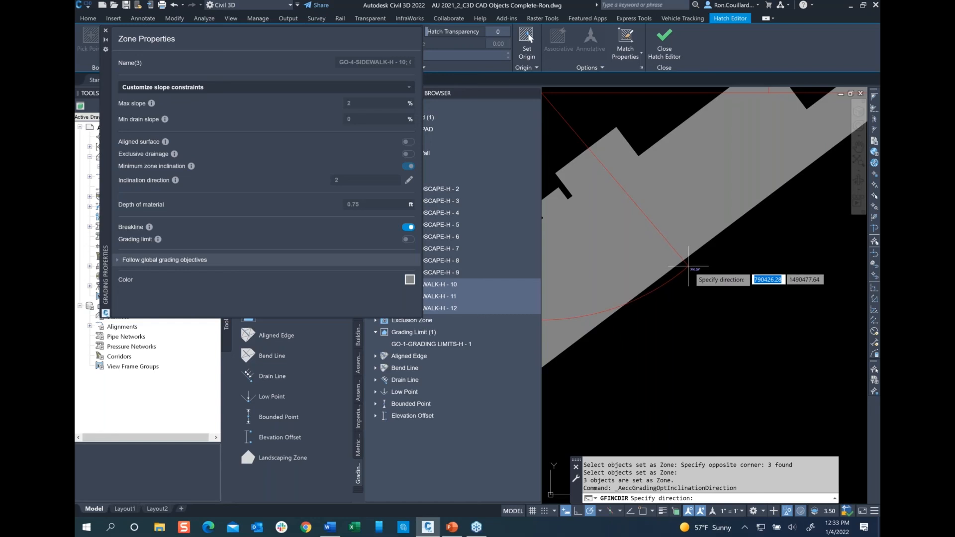
left_click(688, 266)
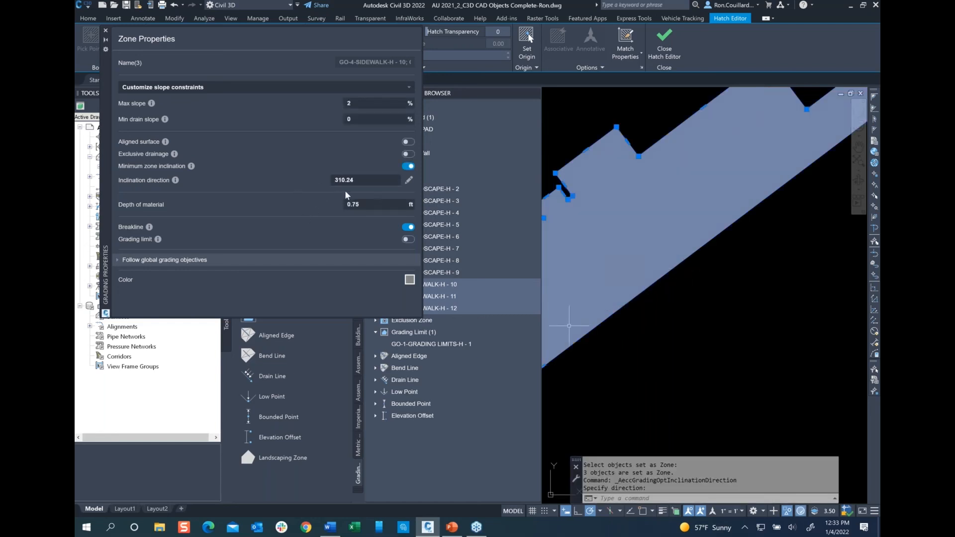
Edit the inclination direction value of the sidewalk zones and close the Zone Properties
left_click(362, 179)
key("BackSpace")
key("BackSpace")
key("Tab")
left_click(105, 30)
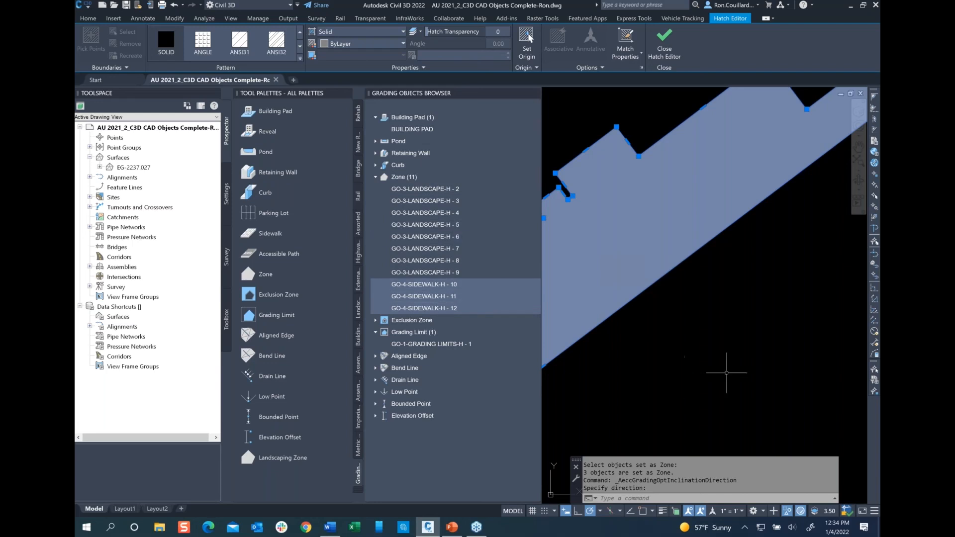
End the isolation of the sidewalk hatches to restore the full site plan and legend
scroll(723, 356, "down", 5)
scroll(676, 356, "down", 3)
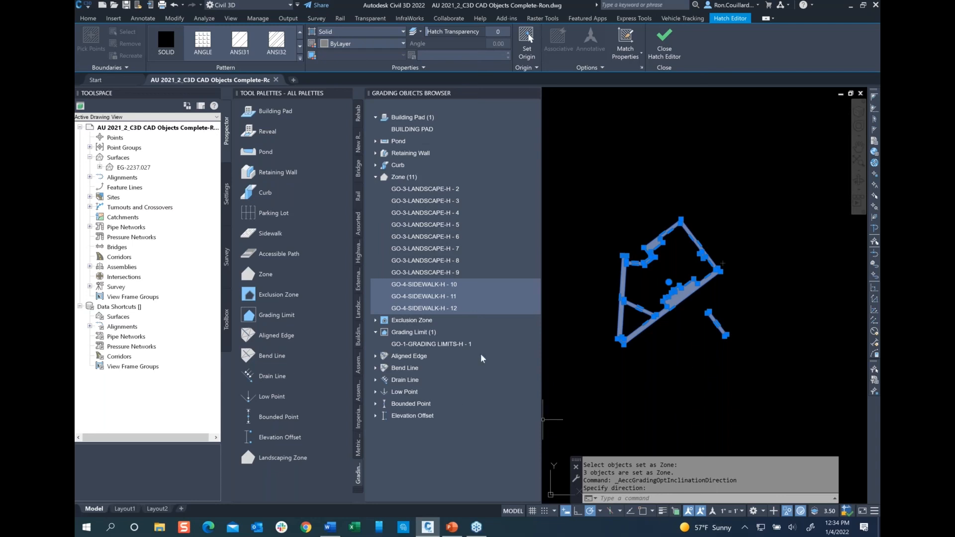
right_click(678, 354)
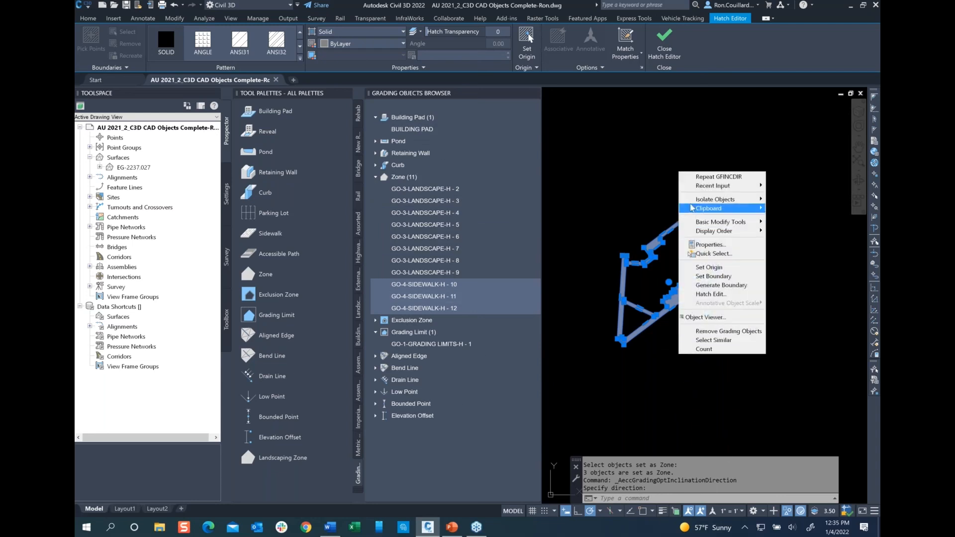
mouse_move(692, 201)
left_click(802, 220)
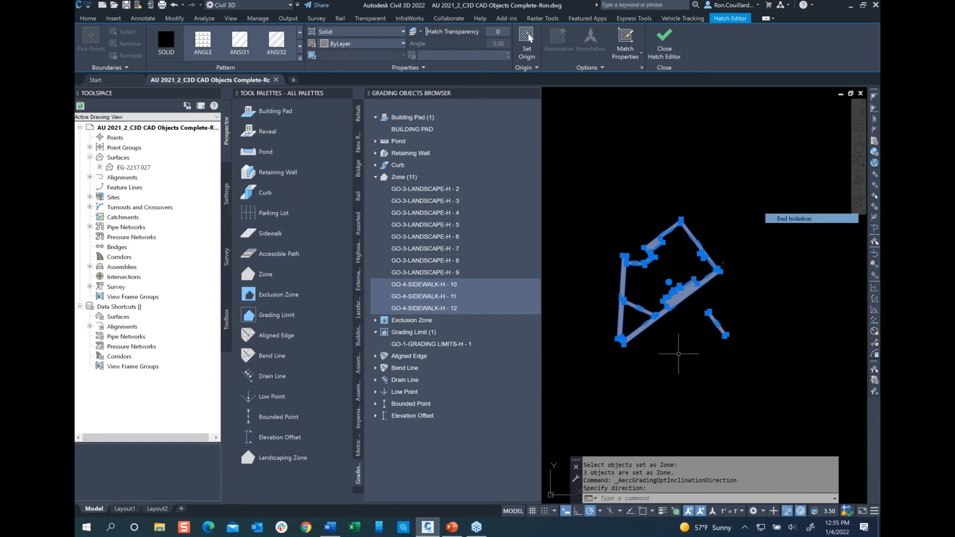
scroll(739, 251, "down", 4)
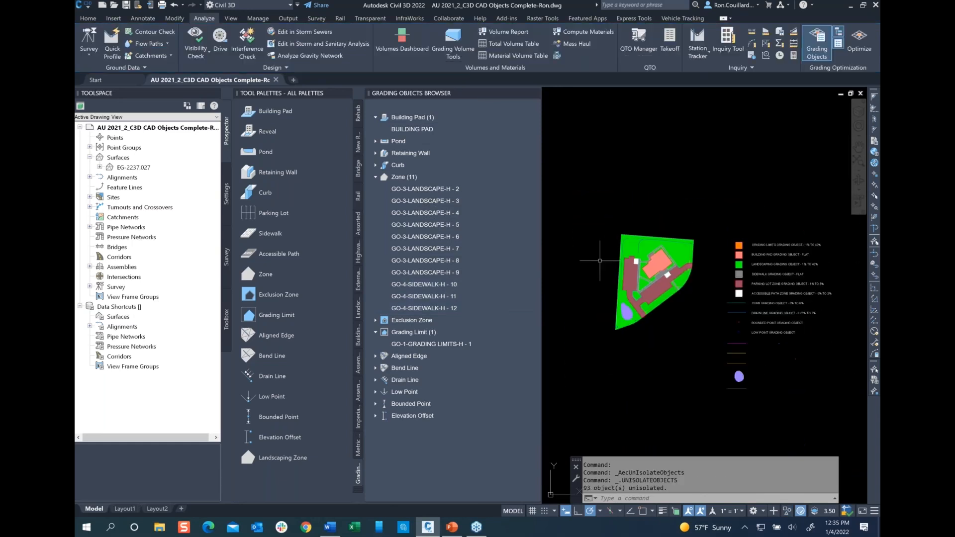
Select all hatches similar to the dark red parking lot legend swatch and isolate them
scroll(743, 286, "up", 5)
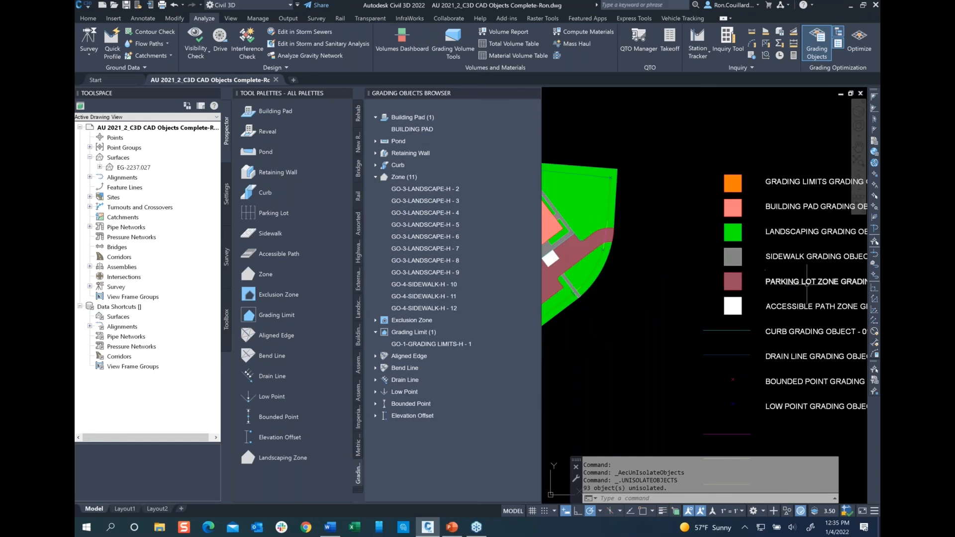
scroll(808, 285, "down", 2)
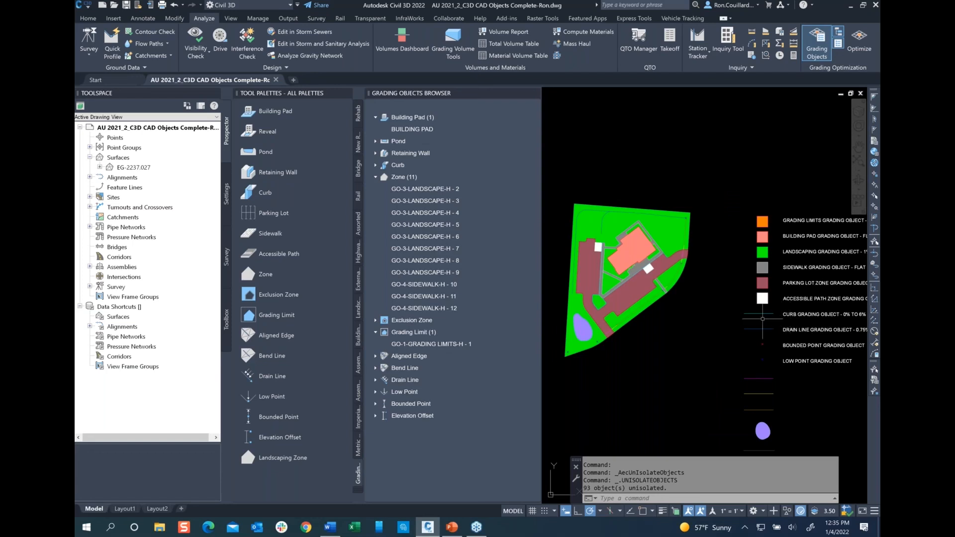
left_click(756, 278)
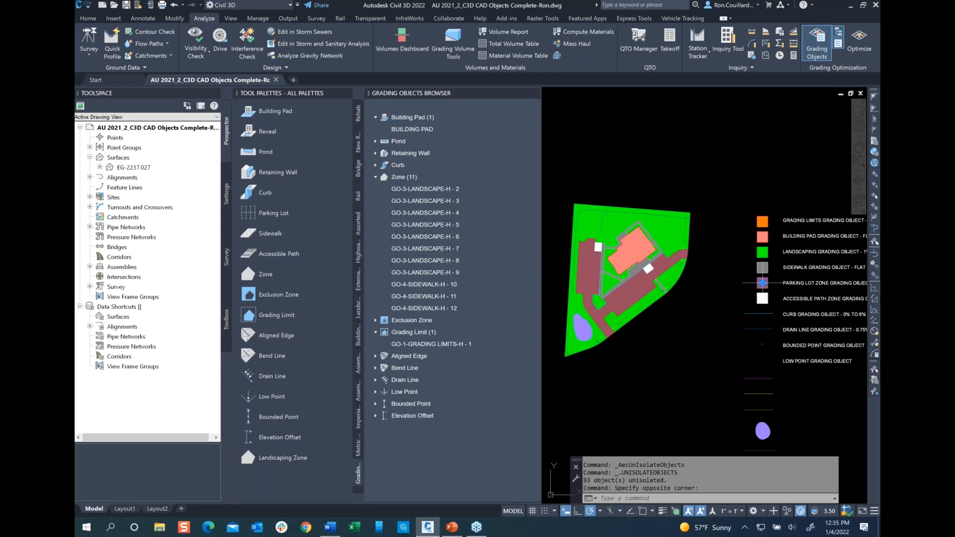
right_click(763, 282)
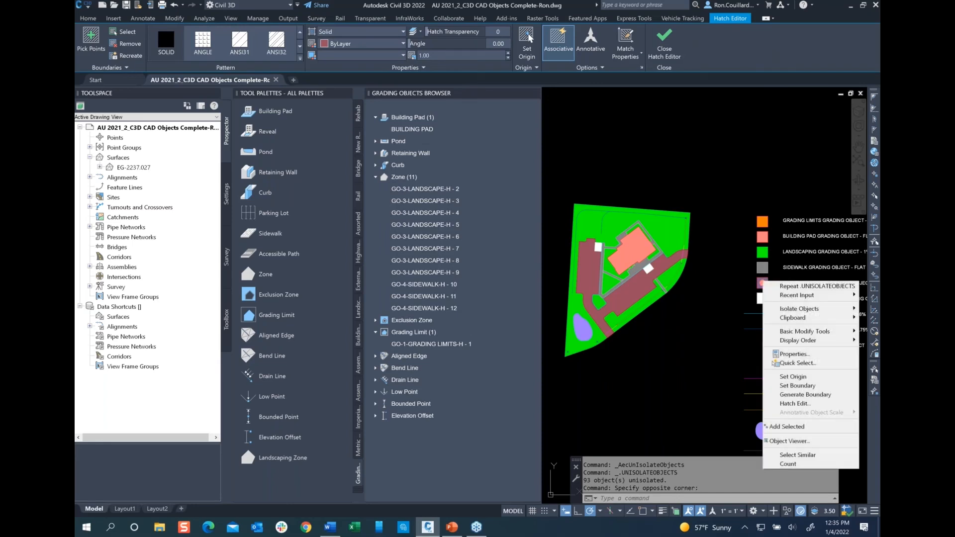
left_click(796, 455)
right_click(723, 246)
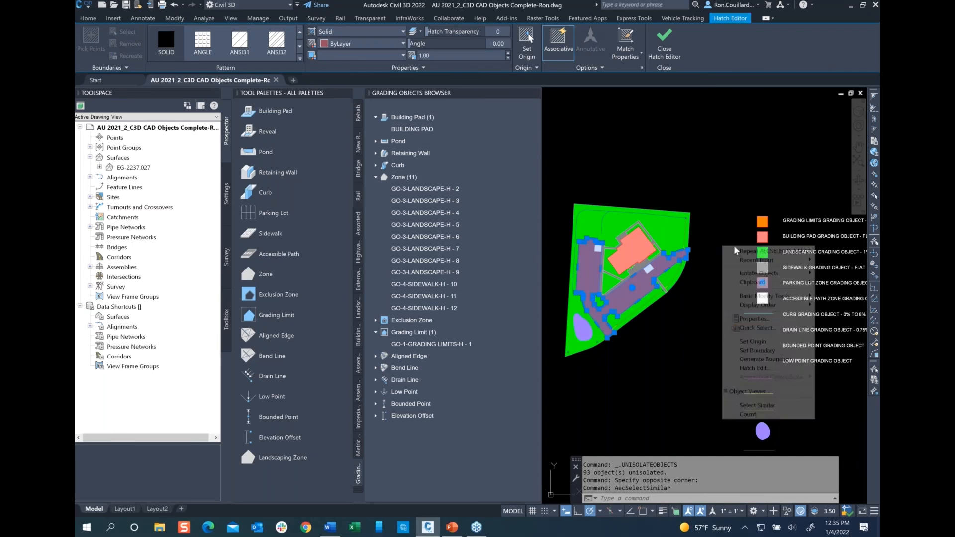
mouse_move(765, 273)
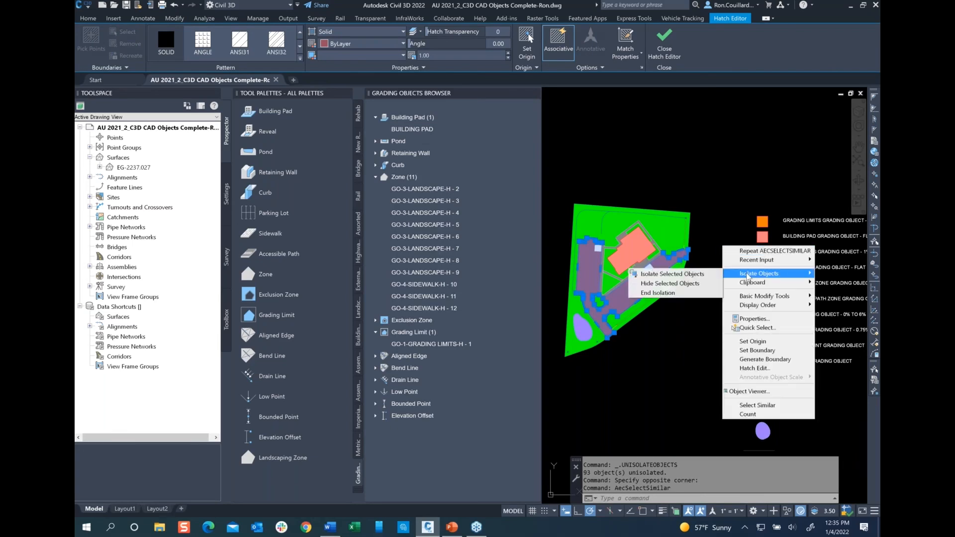
left_click(682, 274)
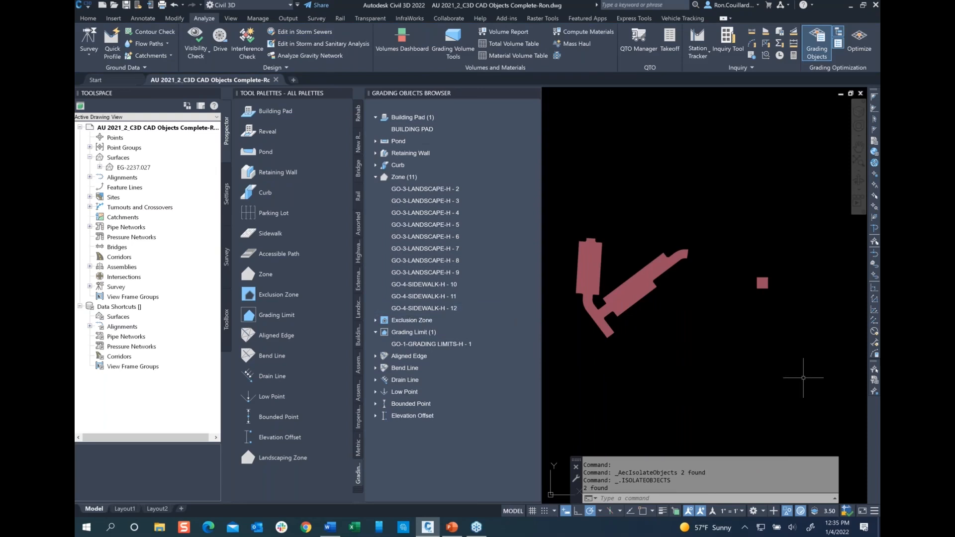
Assign the site's parking lot hatch as a zone with the Parking Lot tool, leaving out the legend swatch
left_click(273, 232)
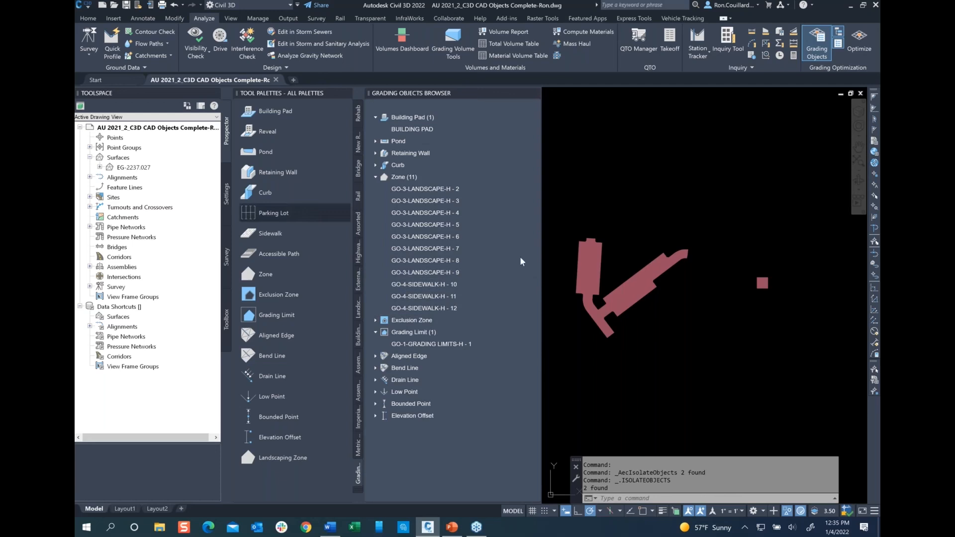
left_click(564, 211)
left_click(700, 372)
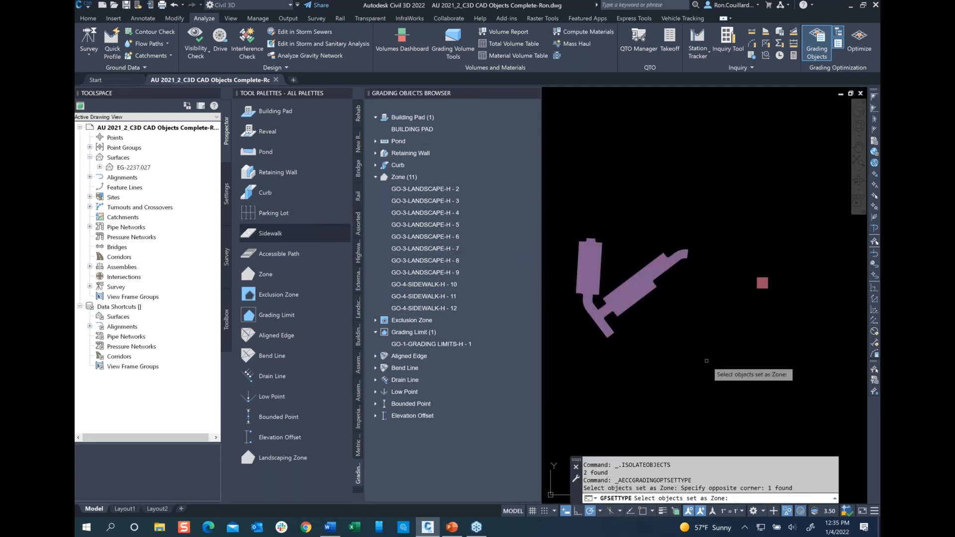
key("Return")
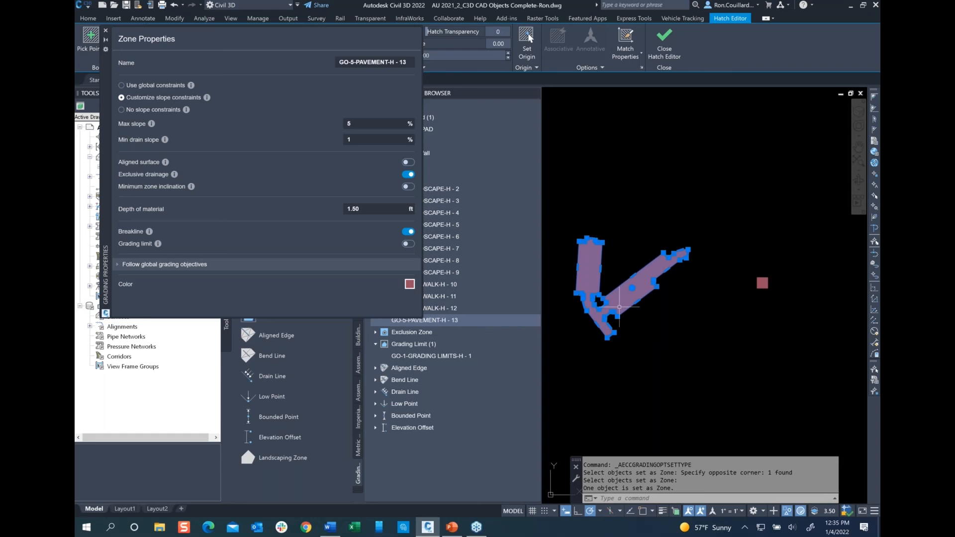
Set the depth of material of the parking lot zone to 2.5 ft
left_click(363, 202)
key("BackSpace")
key("BackSpace")
key("BackSpace")
type("2.5")
End the isolation of the parking lot hatches to bring back the rest of the drawing
right_click(653, 194)
mouse_move(682, 223)
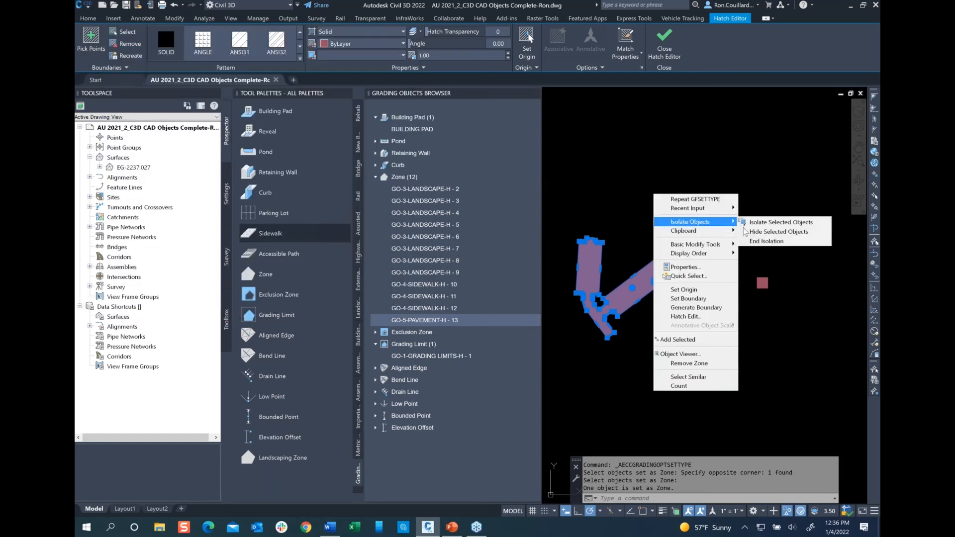
left_click(778, 240)
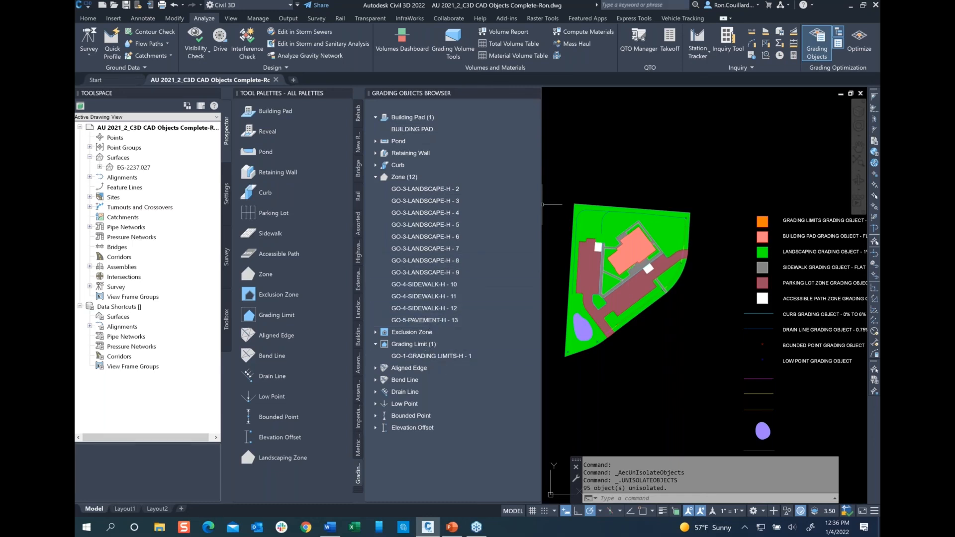
Select all hatches similar to the white accessible path legend swatch and isolate them
left_click(762, 299)
right_click(765, 300)
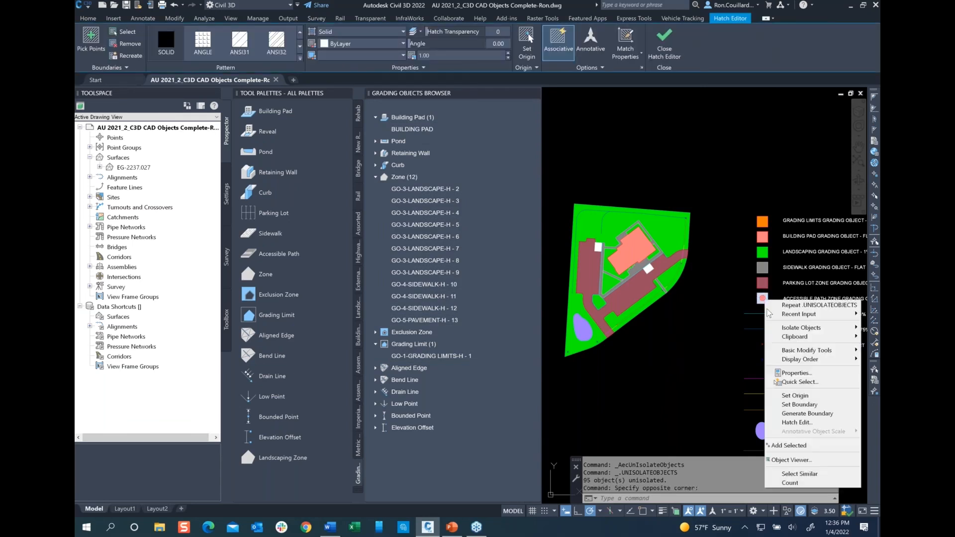
left_click(799, 473)
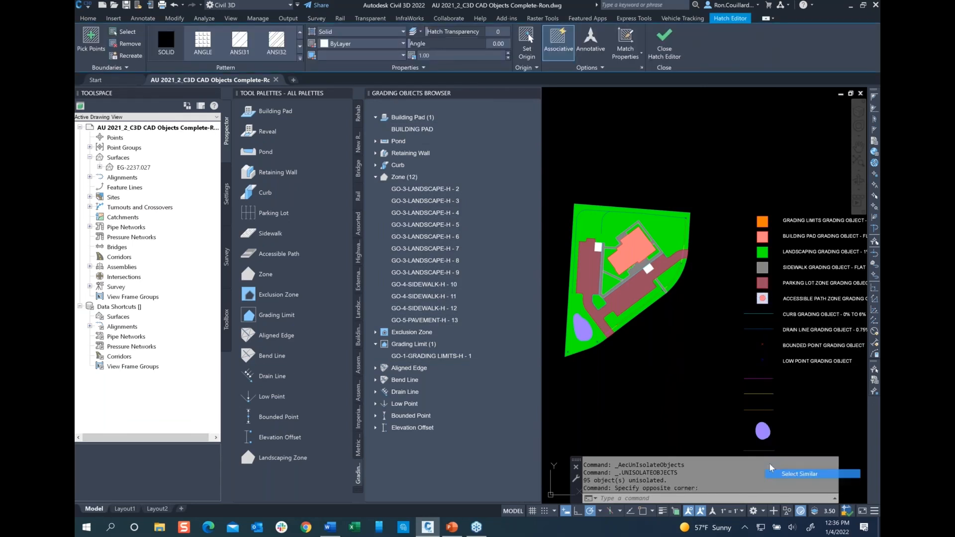
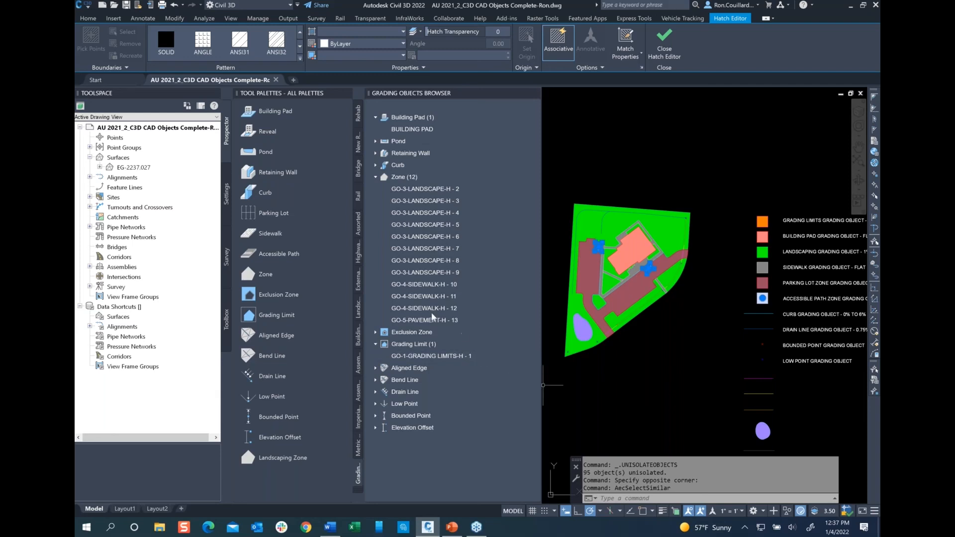
right_click(684, 326)
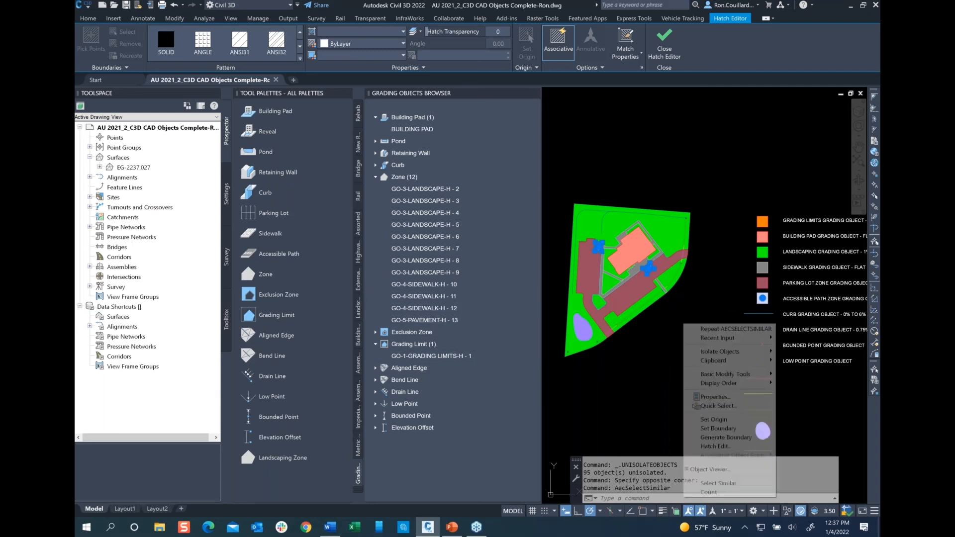
mouse_move(715, 354)
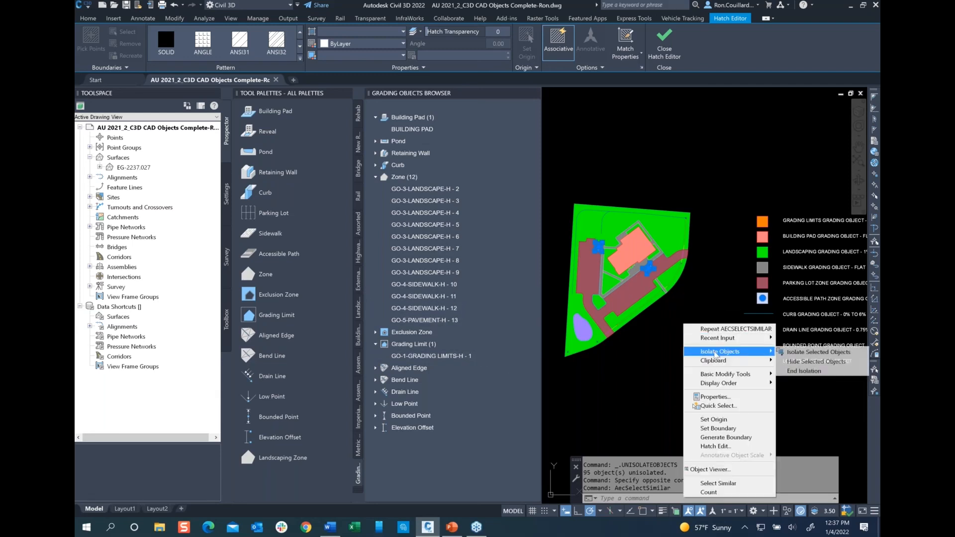
left_click(815, 352)
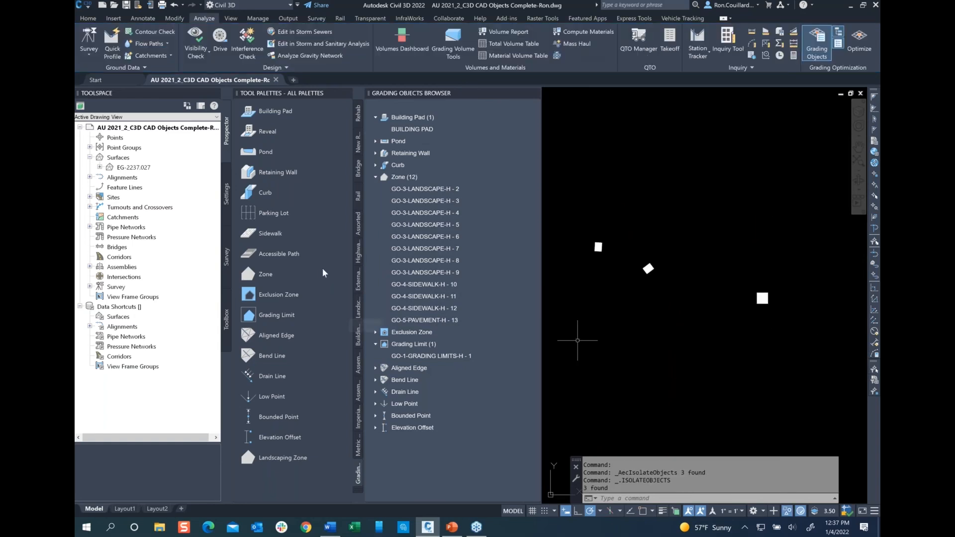
Assign the site's two accessible path hatches as zones with the Accessible Path tool, leaving out the legend swatch, and clear the selection
left_click(288, 254)
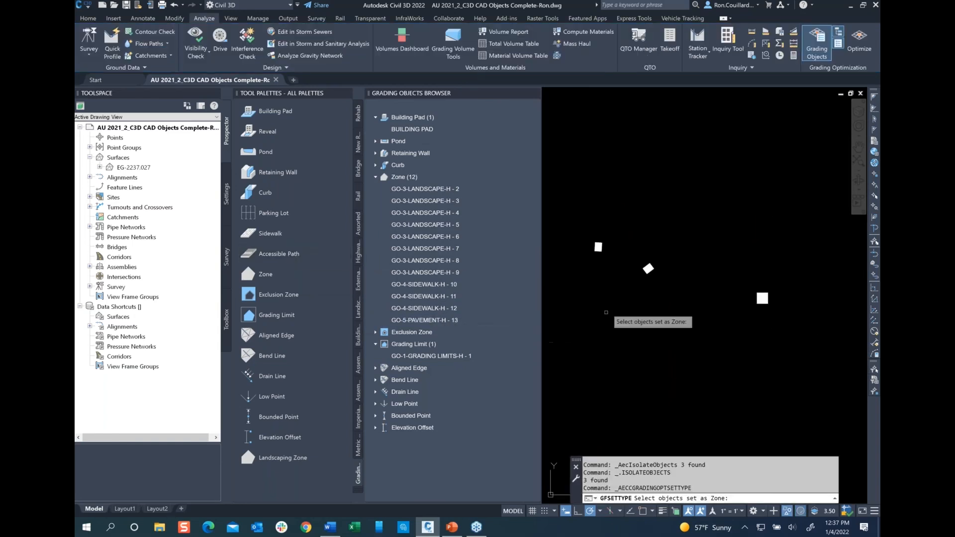
left_click(571, 220)
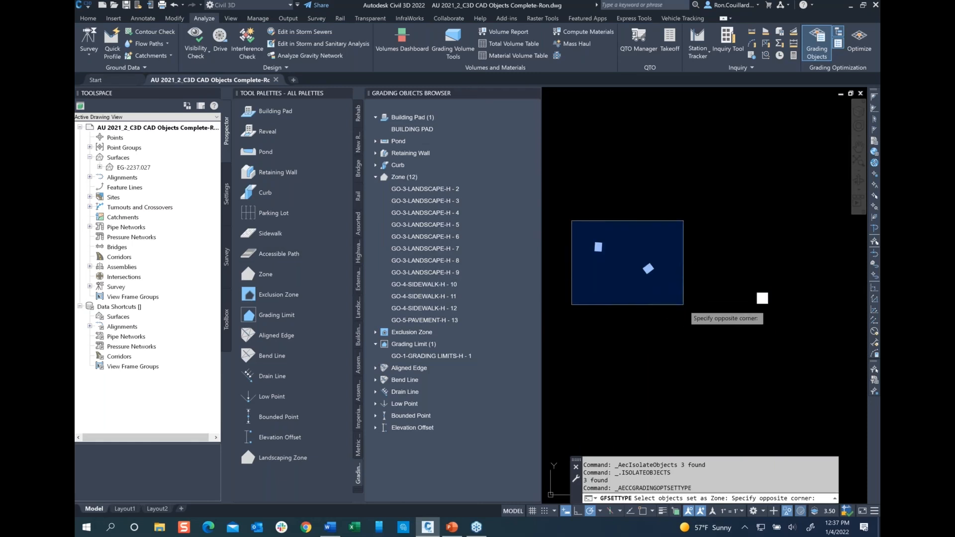
left_click(693, 321)
key("Return")
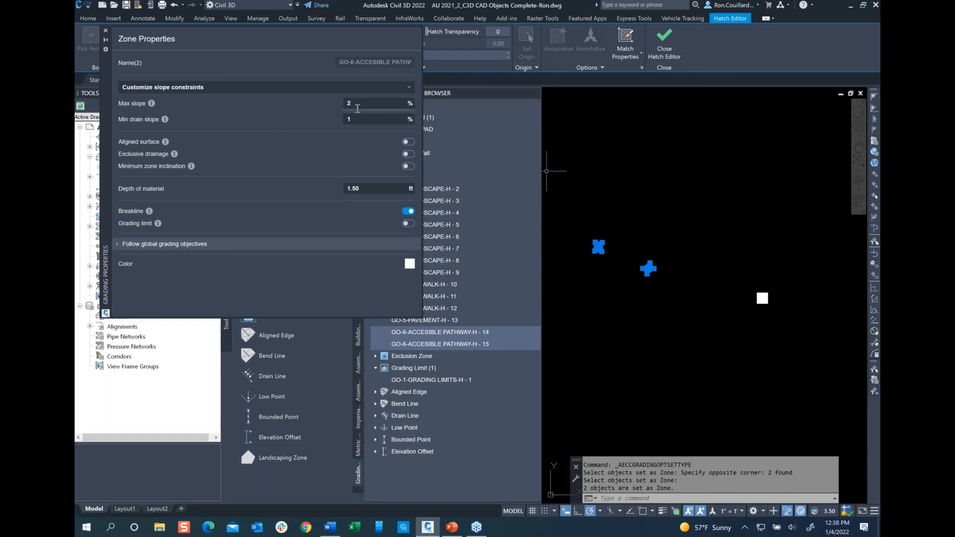
left_click(106, 30)
key("Escape")
key("Escape")
key("Escape")
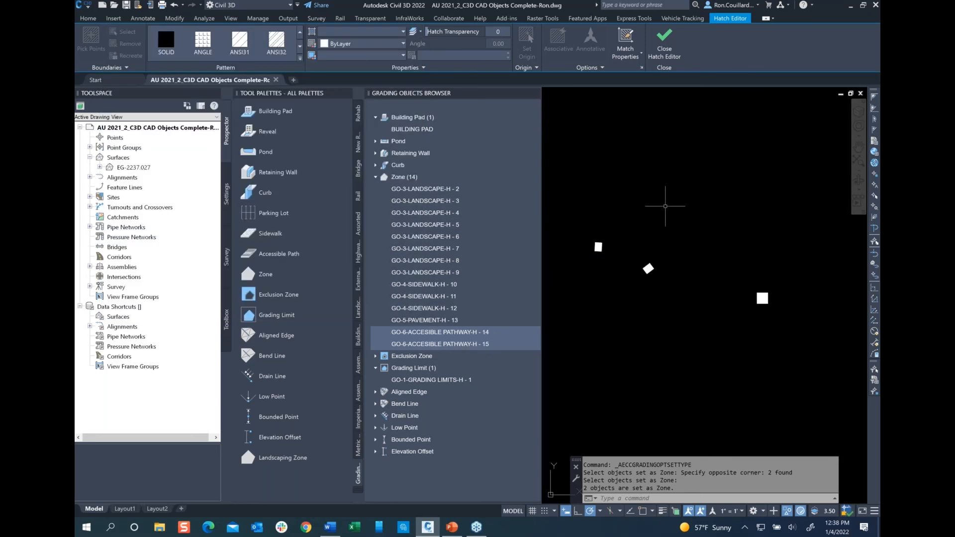
End the isolation of the accessible path hatches to bring back the rest of the drawing
right_click(661, 202)
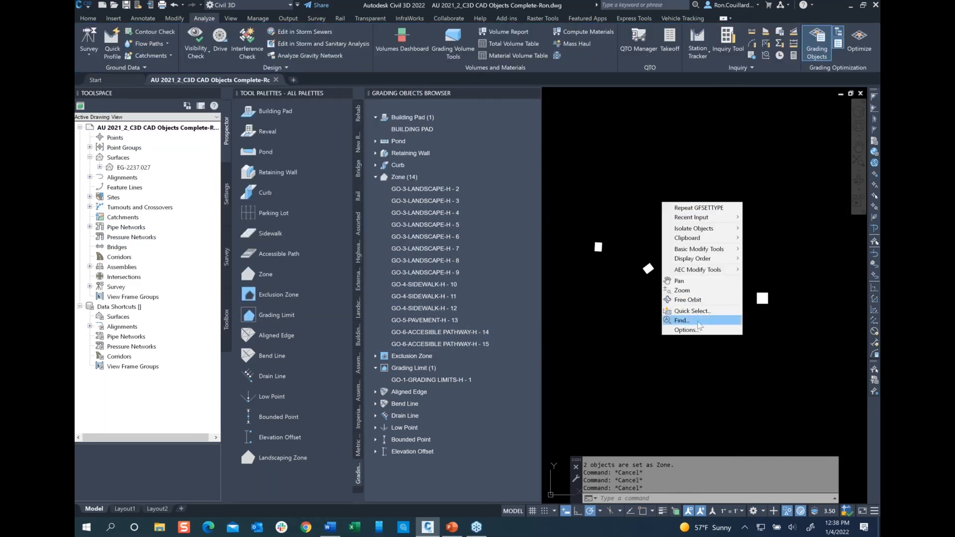
mouse_move(701, 231)
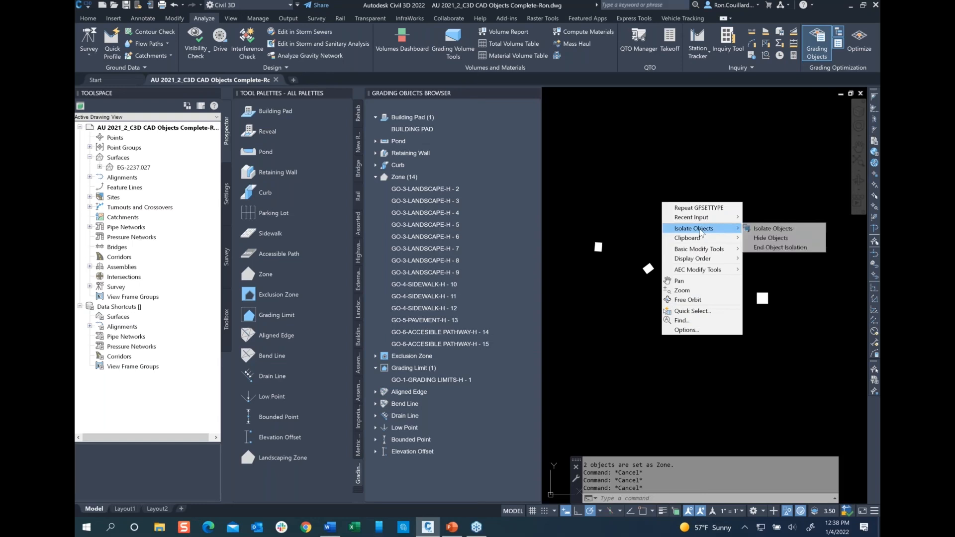
left_click(780, 247)
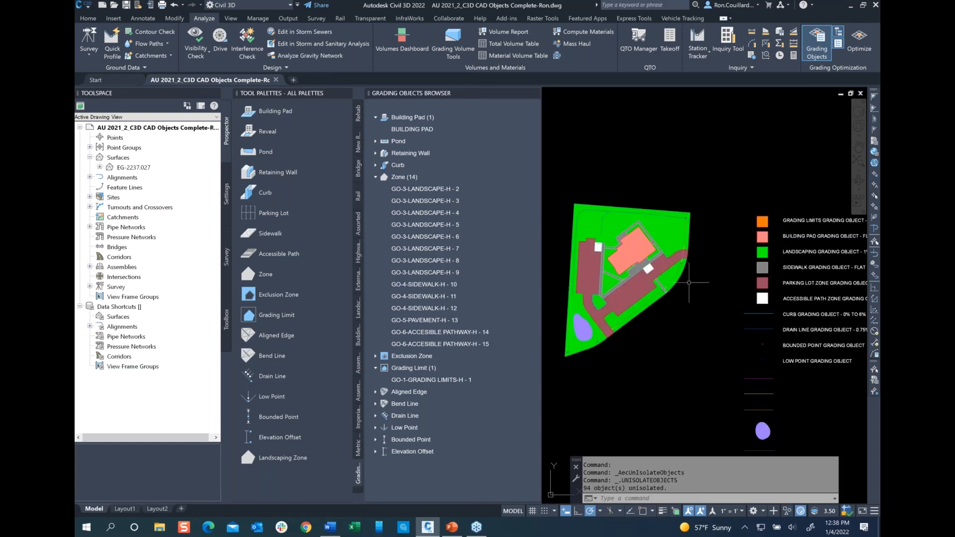
Select all polylines similar to the curb sample line in the legend and isolate them
left_click(758, 314)
right_click(761, 314)
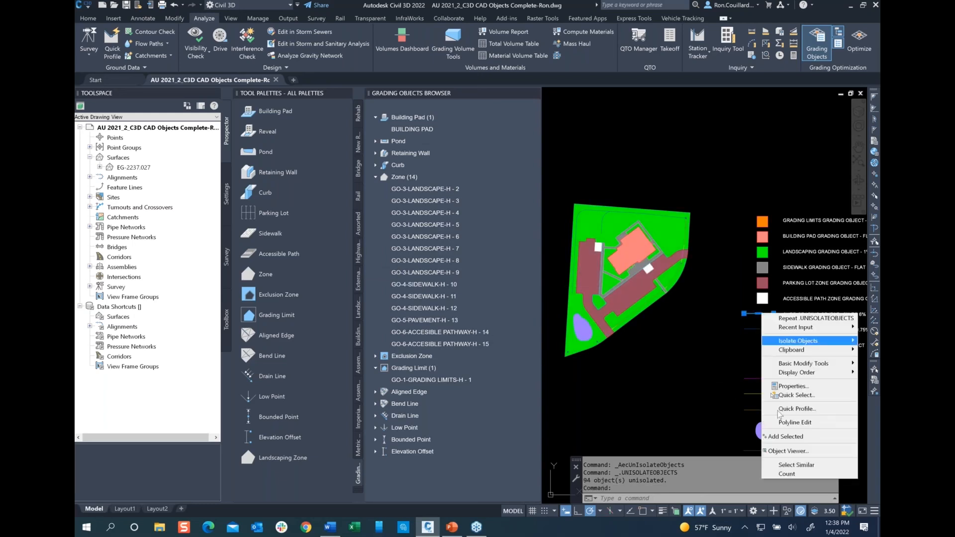
left_click(795, 465)
right_click(680, 336)
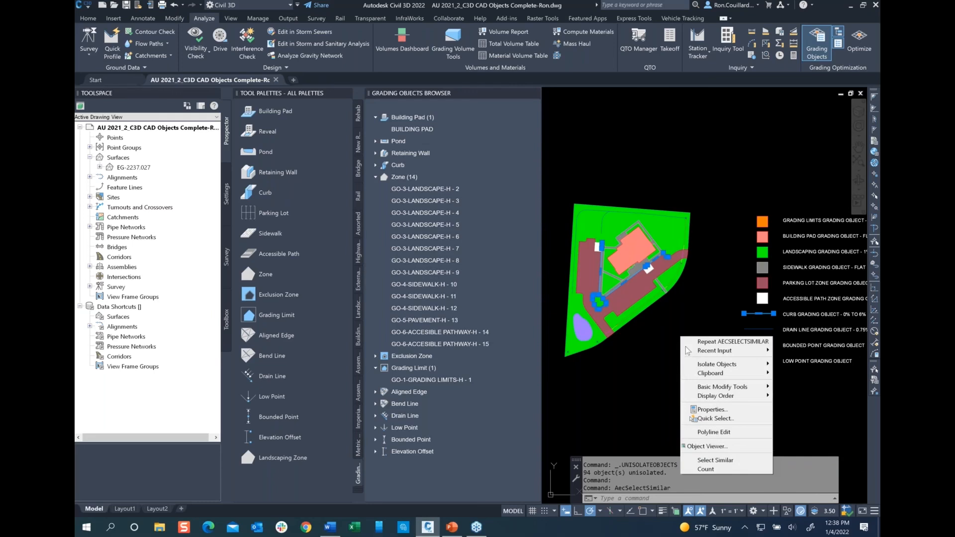
mouse_move(711, 365)
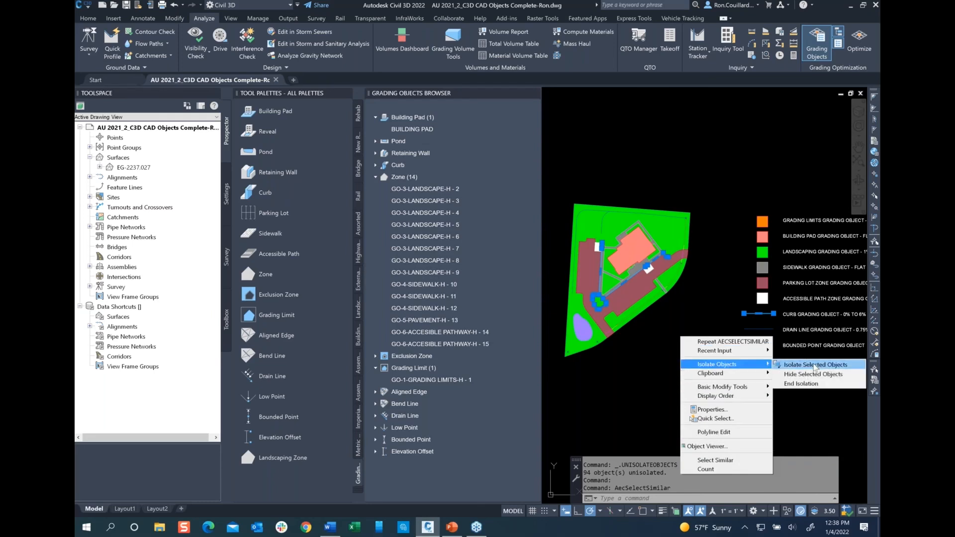
left_click(814, 368)
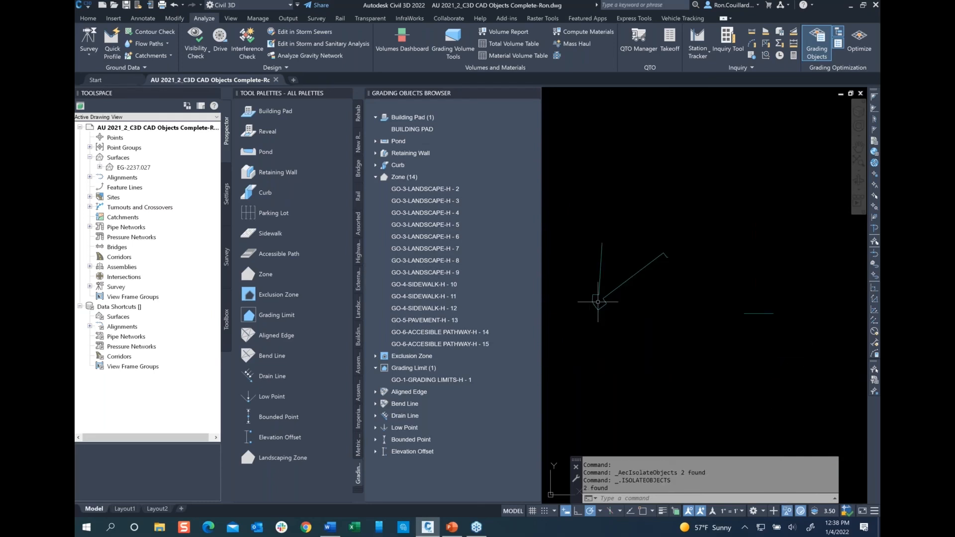
Assign the site's curb polyline as a curb with the Curb tool, leaving out the legend sample line
left_click(259, 190)
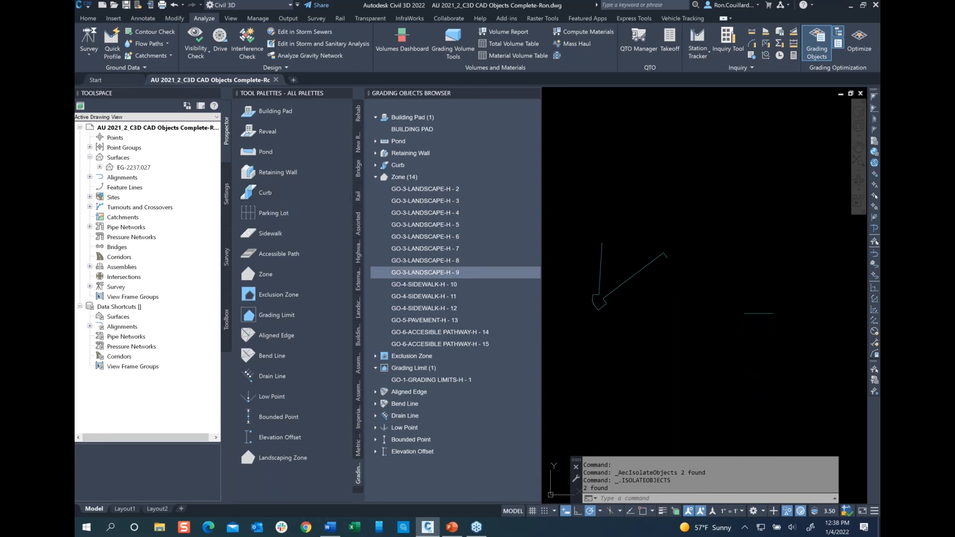
left_click(576, 221)
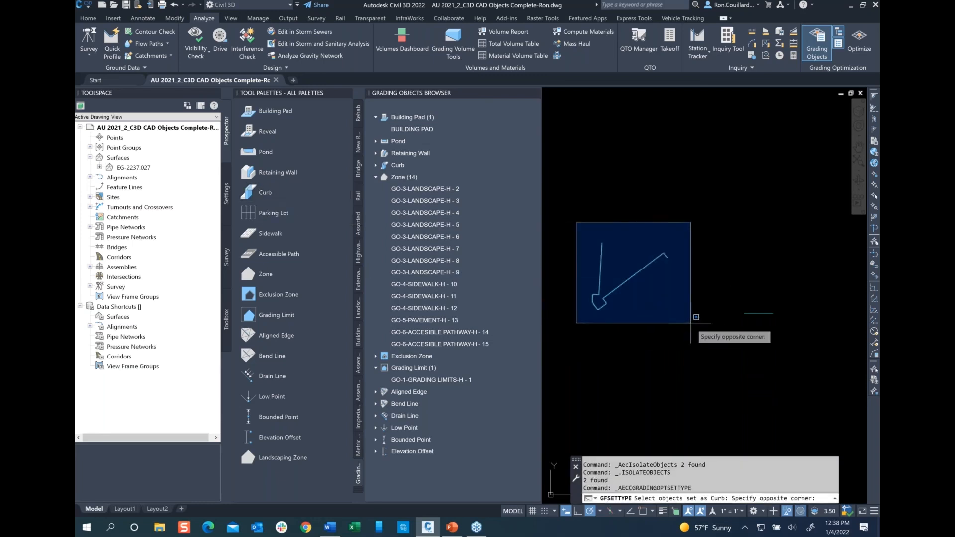
left_click(766, 343)
key("Return")
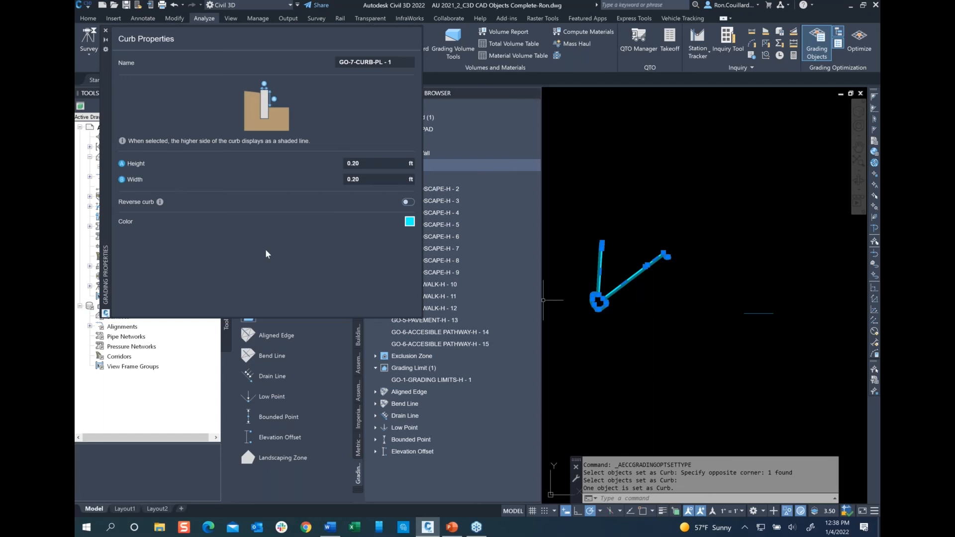
Compare both high-side directions of the site's curb and leave Reverse curb turned on, closing its properties
scroll(611, 286, "up", 6)
scroll(703, 275, "down", 6)
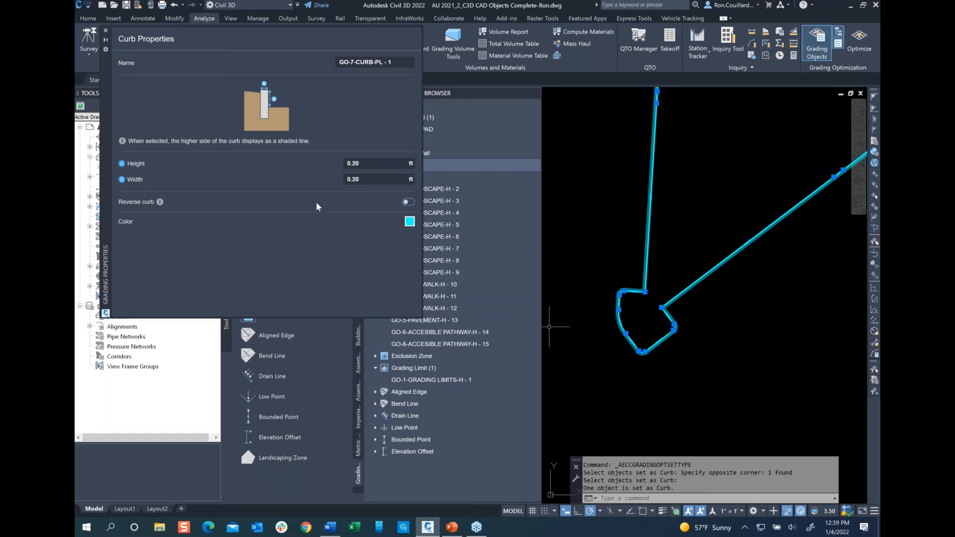
left_click(407, 202)
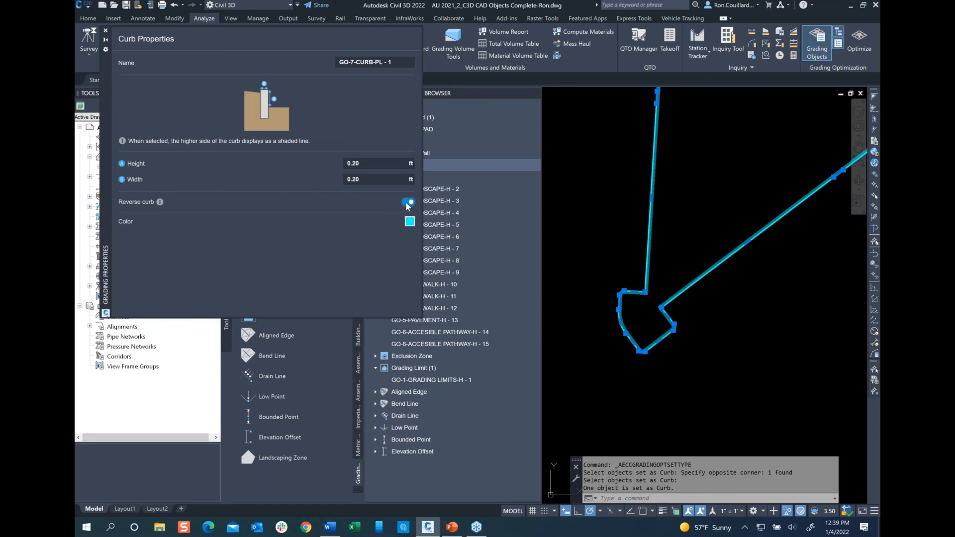
left_click(407, 203)
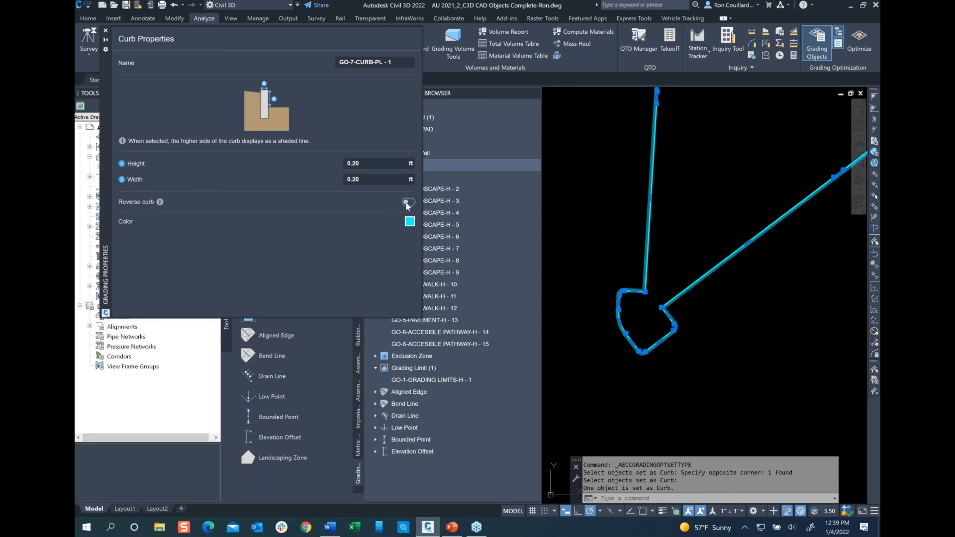
left_click(407, 202)
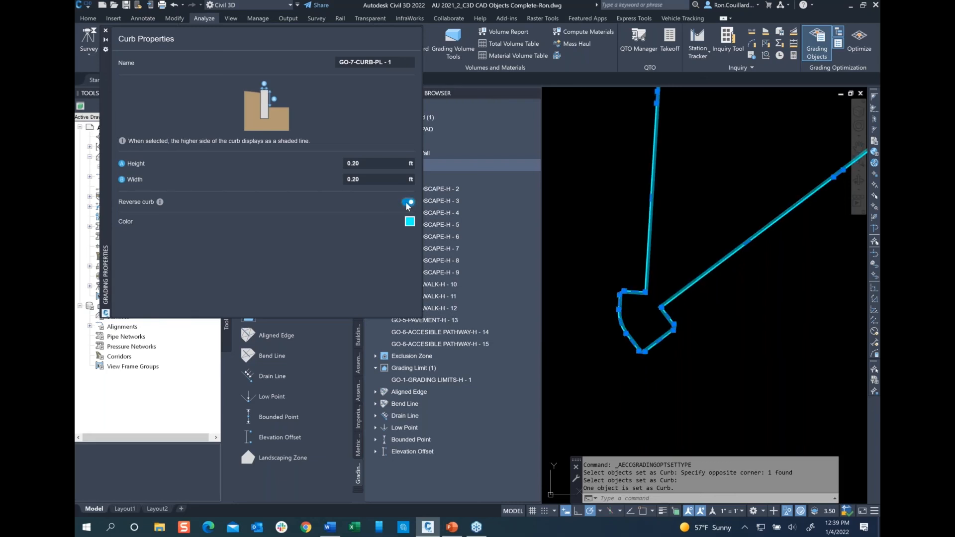
left_click(407, 203)
left_click(407, 202)
left_click(107, 32)
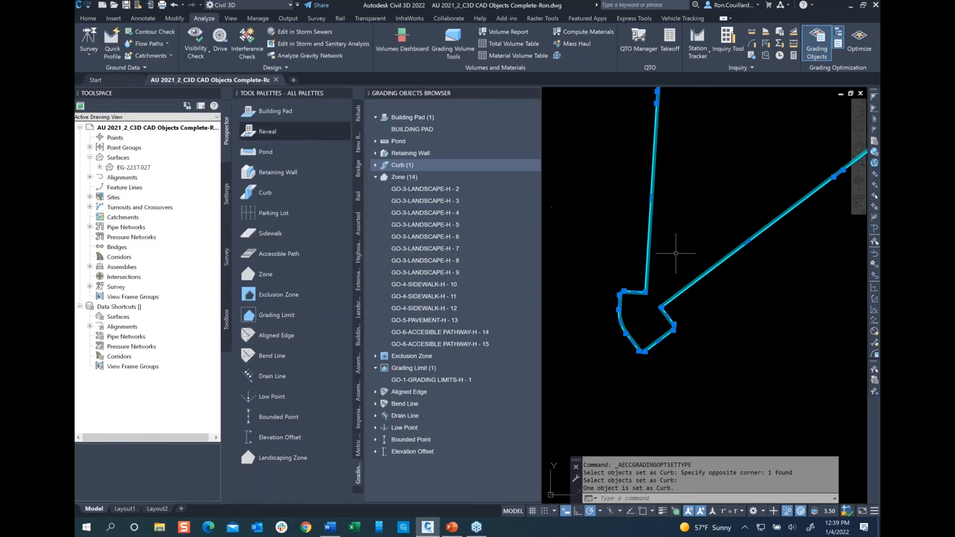
End the isolation of the curb polylines to bring back the rest of the drawing
scroll(626, 229, "down", 3)
right_click(710, 301)
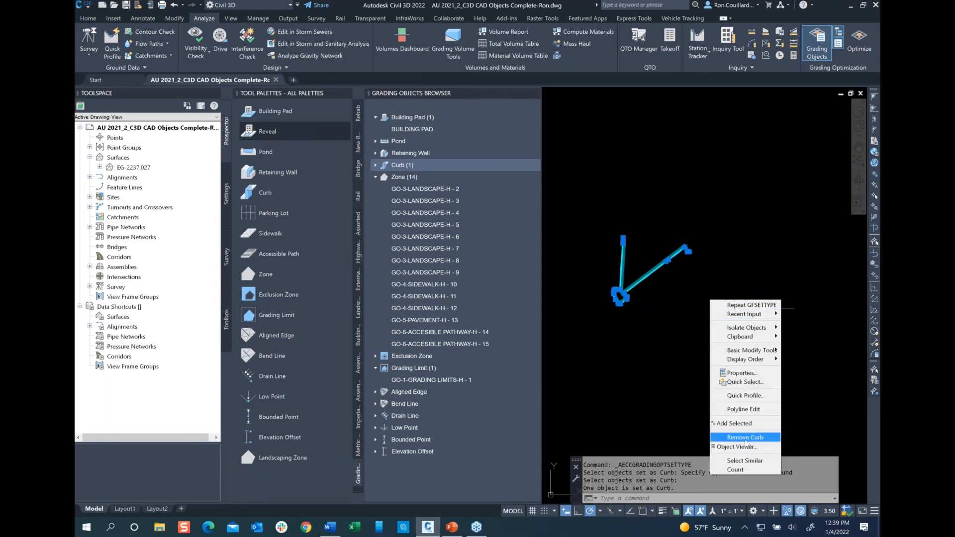
mouse_move(751, 327)
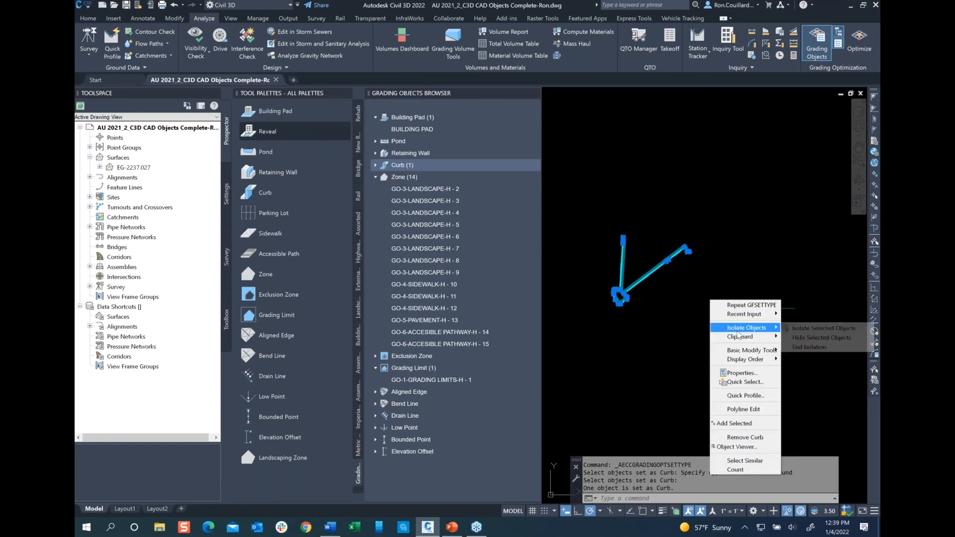
left_click(810, 347)
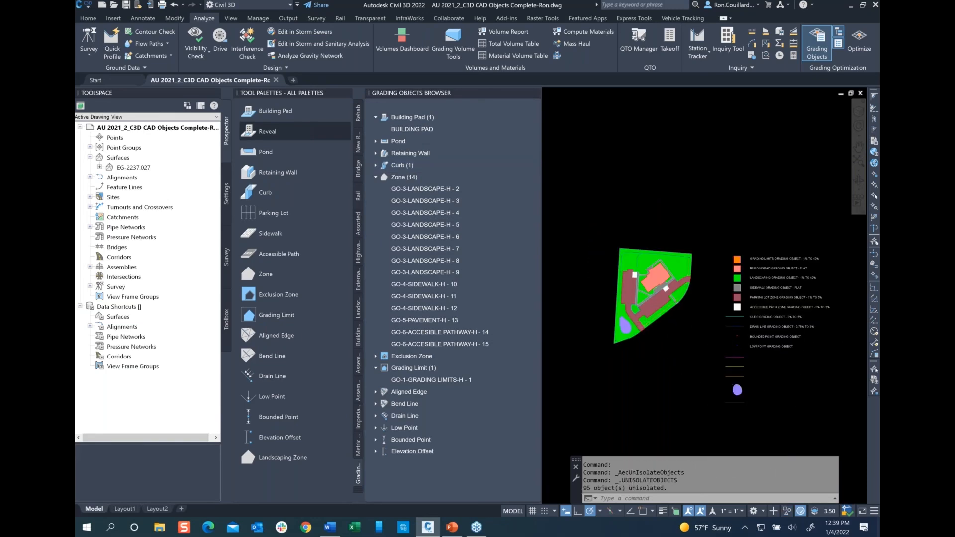
Select all polylines similar to the drain line sample in the legend and isolate them
scroll(741, 332, "up", 5)
scroll(646, 313, "down", 3)
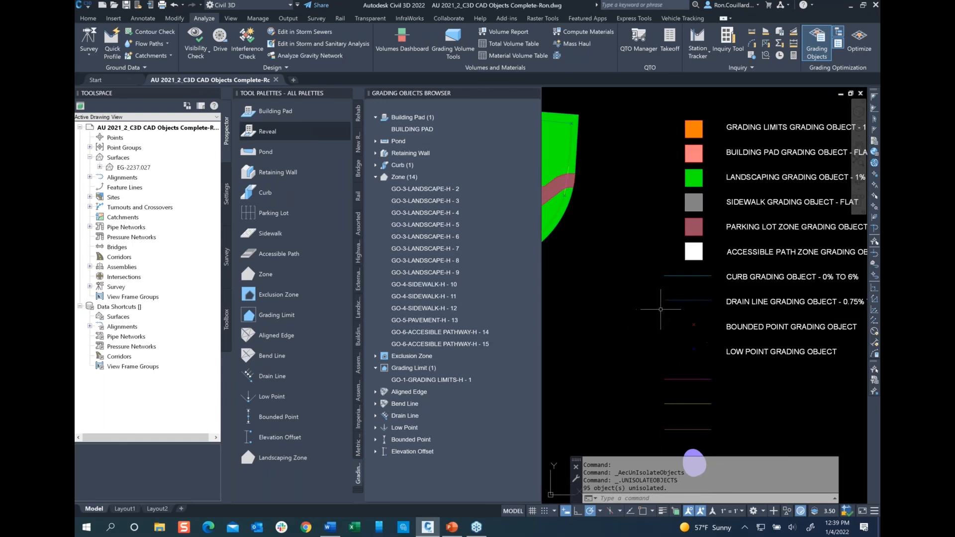
scroll(646, 324, "down", 2)
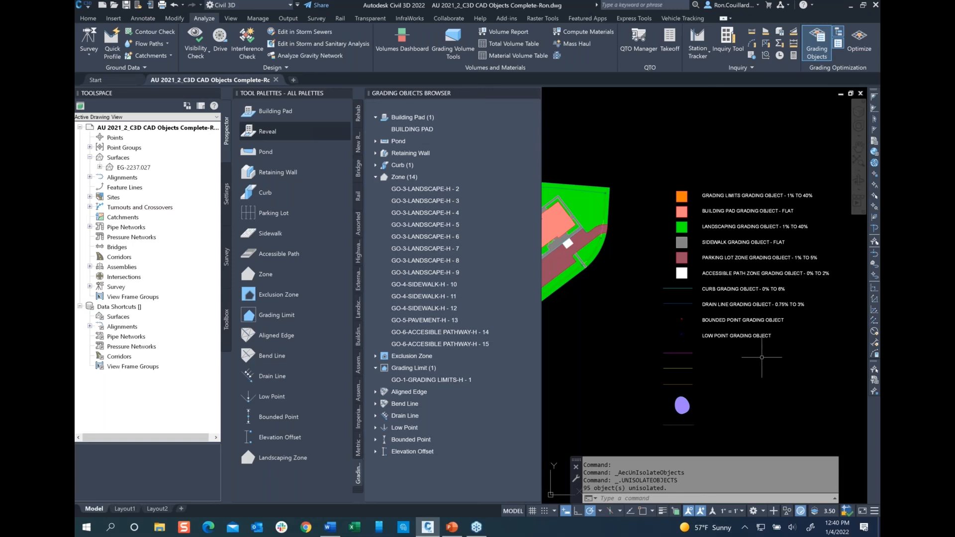
scroll(750, 356, "down", 3)
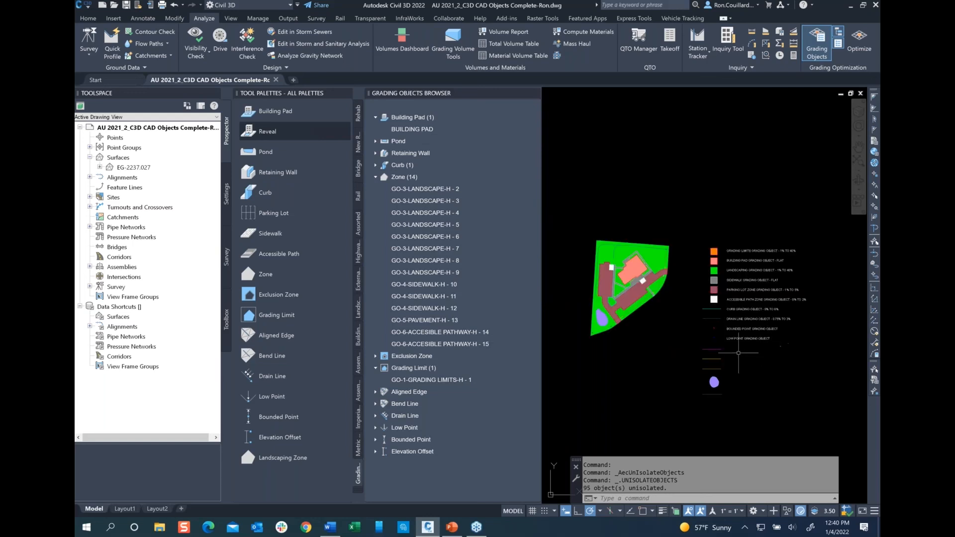
scroll(720, 343, "up", 5)
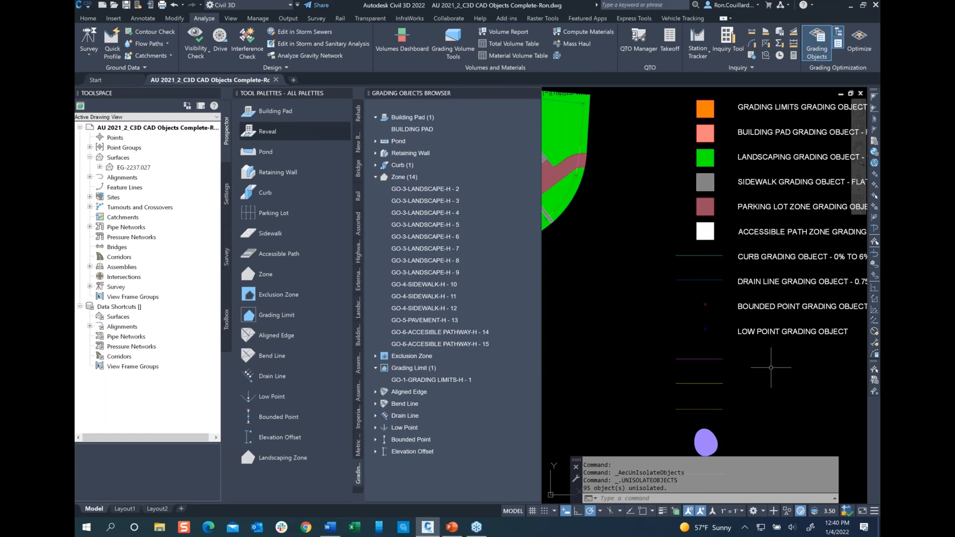
scroll(807, 305, "down", 2)
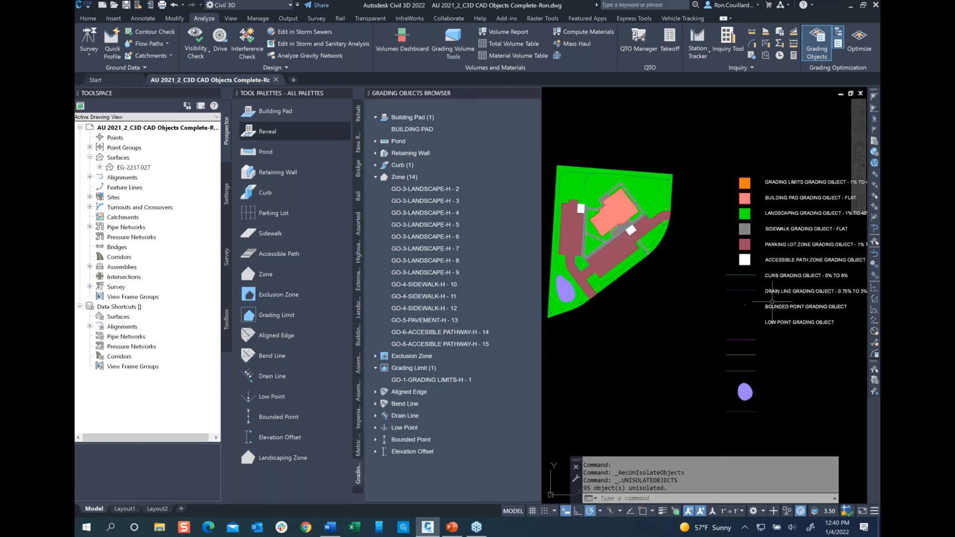
left_click(748, 290)
right_click(748, 289)
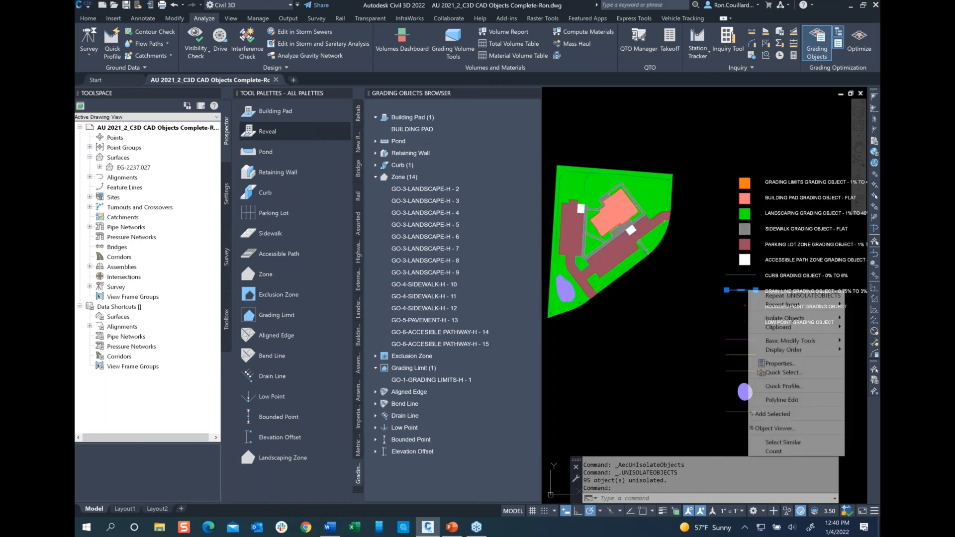
left_click(798, 447)
right_click(659, 305)
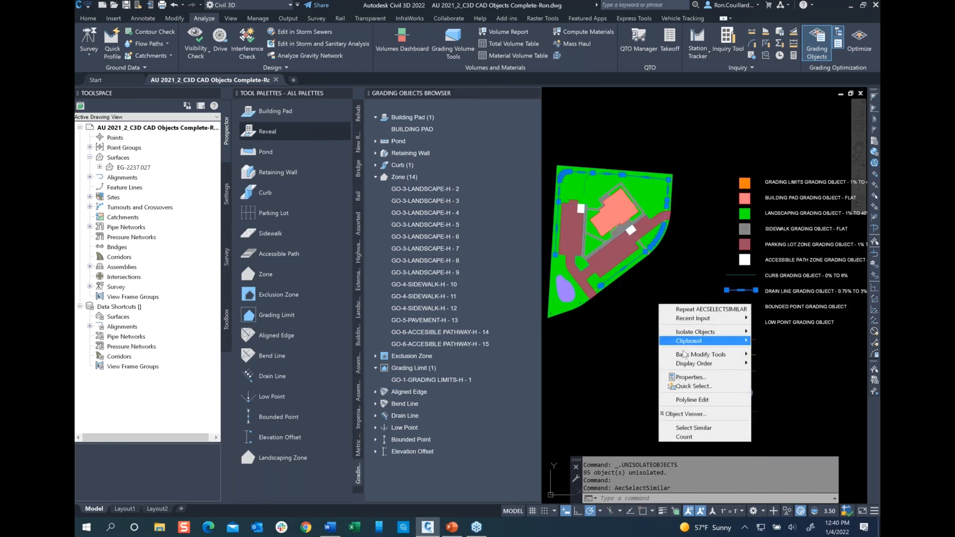
mouse_move(702, 333)
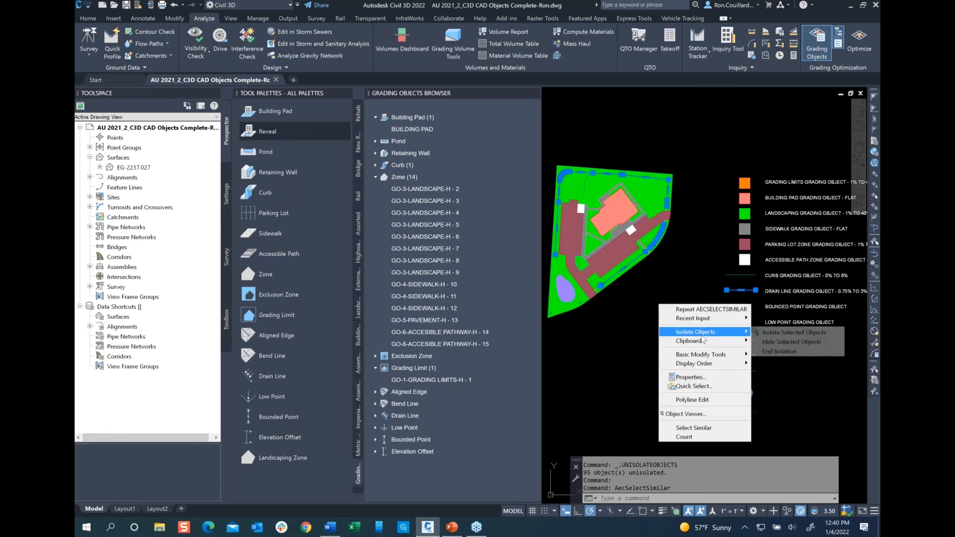
left_click(785, 332)
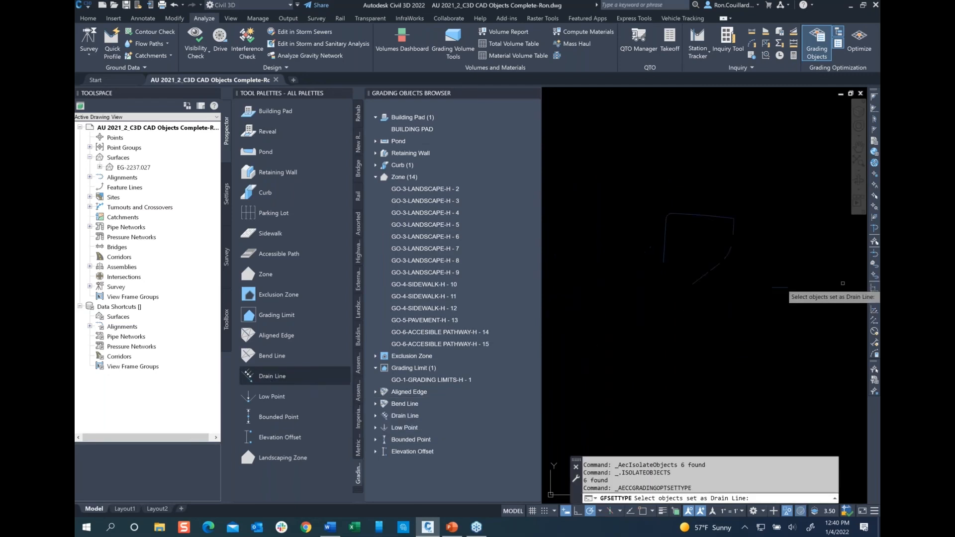
Assign the site's isolated polylines as drain lines with the Drain Line tool, leaving out the legend sample, and close their properties
left_click(741, 191)
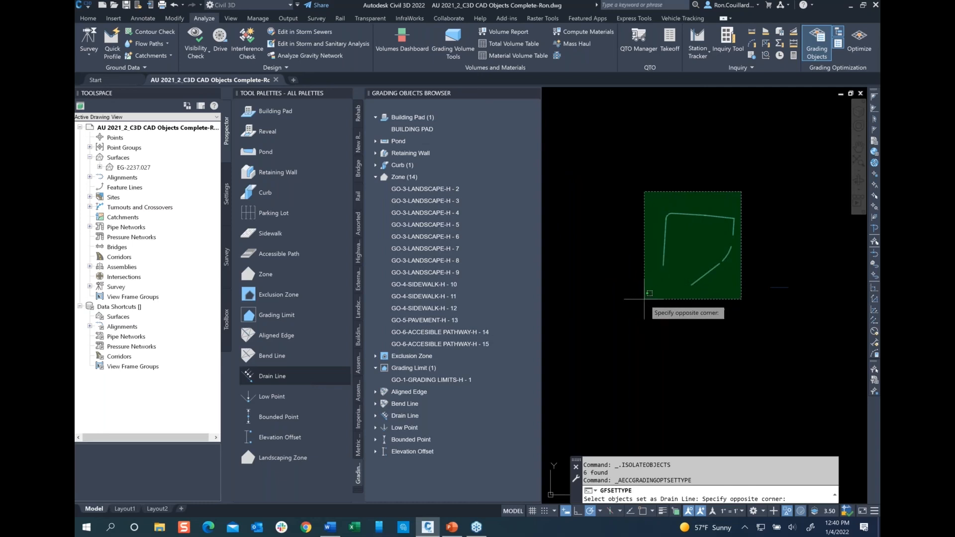
left_click(625, 318)
key("Return")
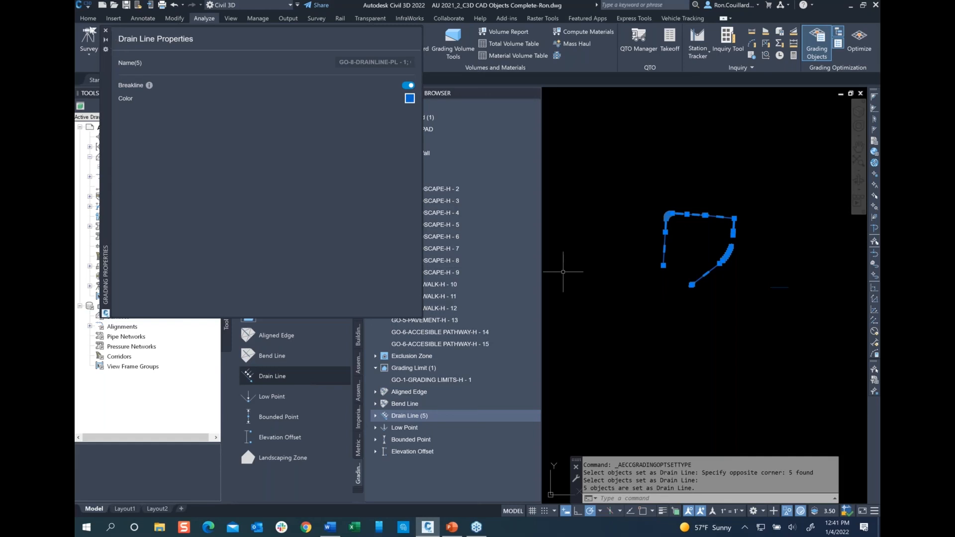
left_click(105, 32)
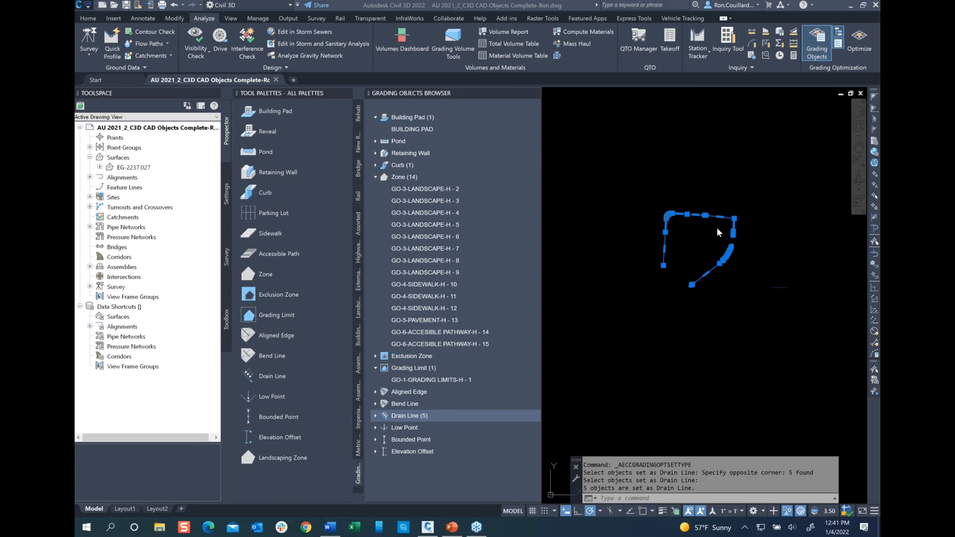
End the isolation of the drain line polylines to bring back the rest of the drawing
right_click(691, 317)
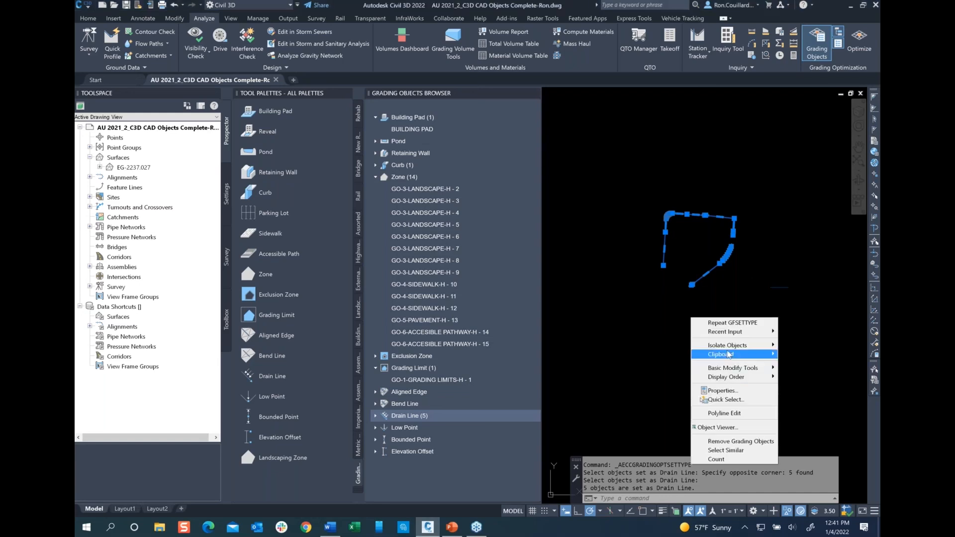
mouse_move(732, 347)
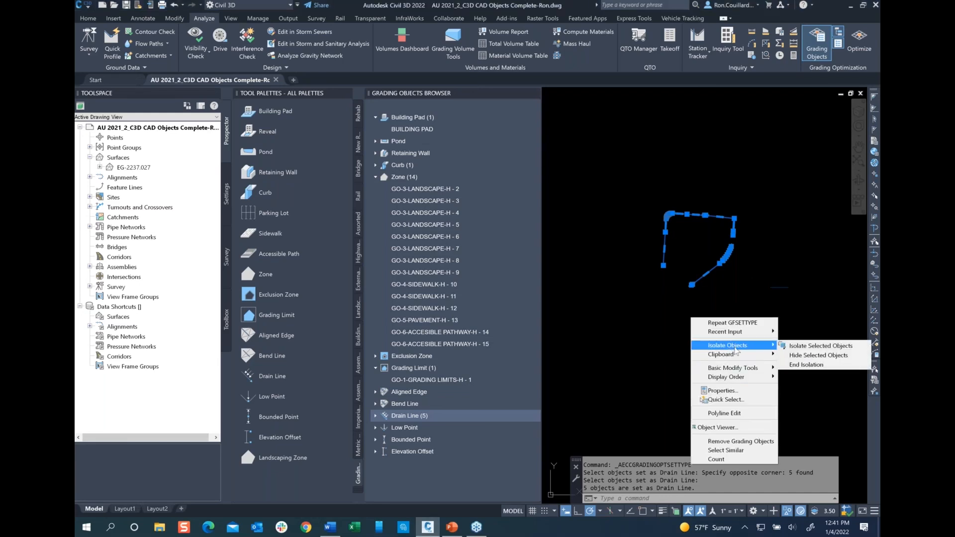
left_click(813, 367)
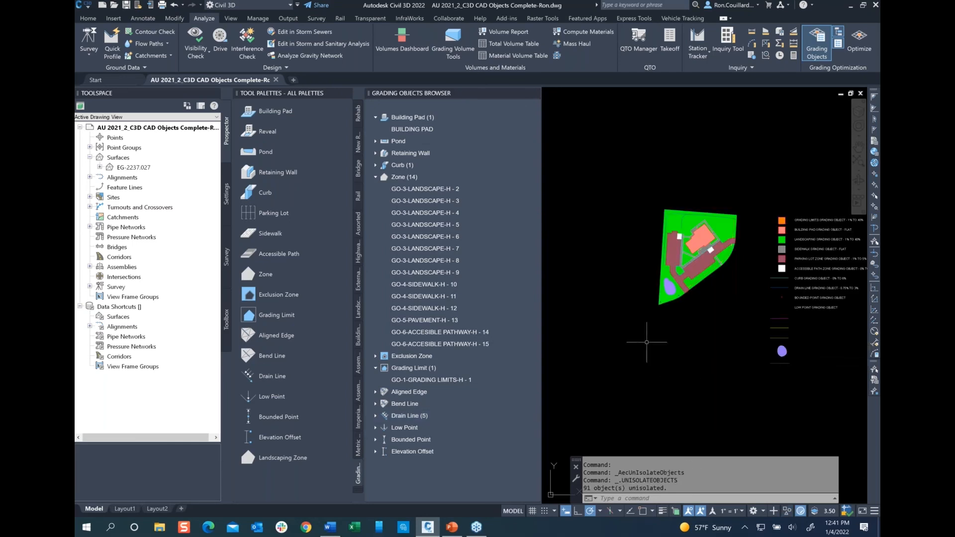
Select all points similar to the bounded point sample in the legend and isolate them
scroll(816, 297, "up", 2)
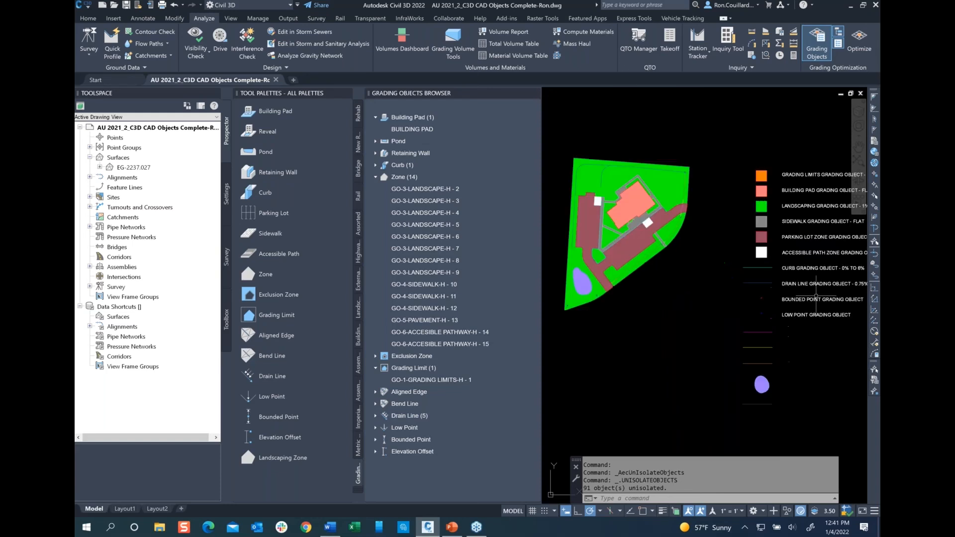
mouse_move(721, 338)
left_click(762, 297)
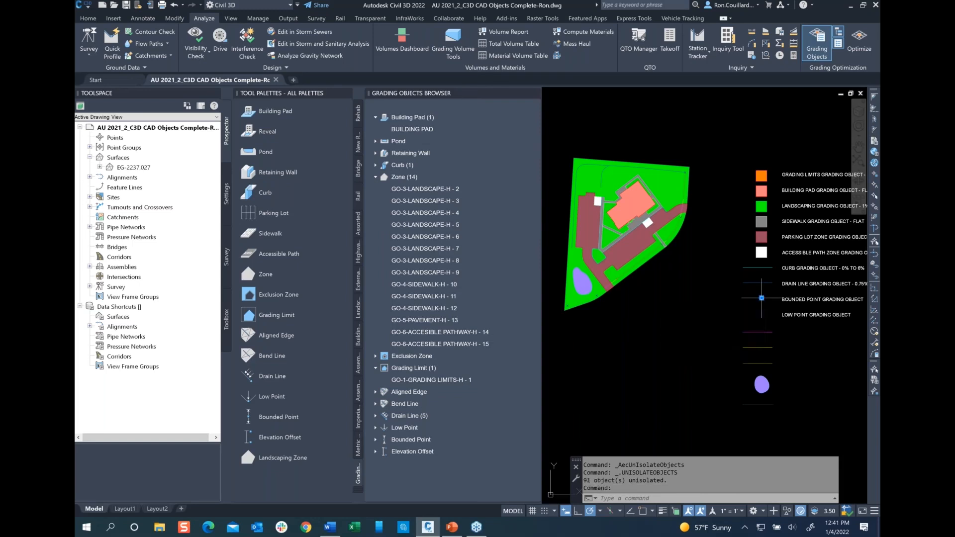
right_click(763, 298)
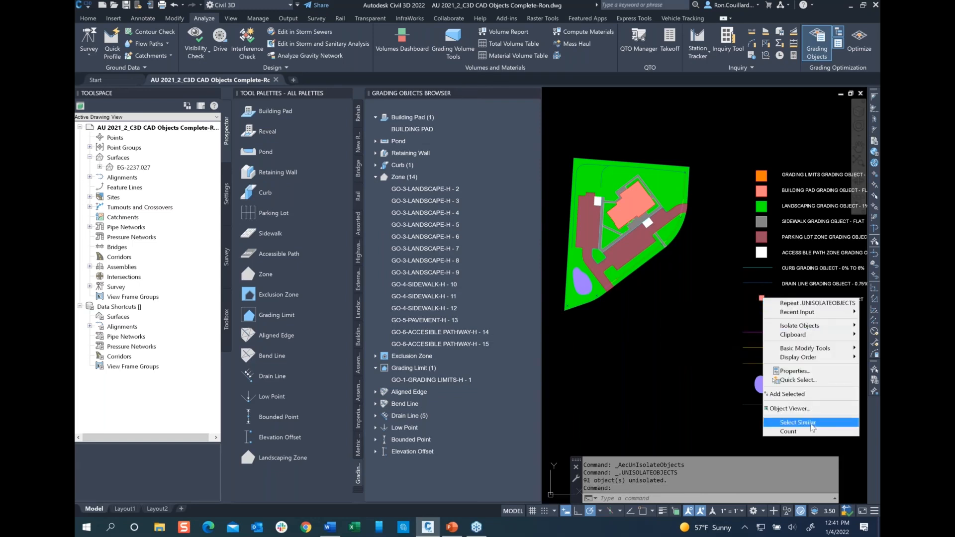
left_click(797, 422)
right_click(656, 298)
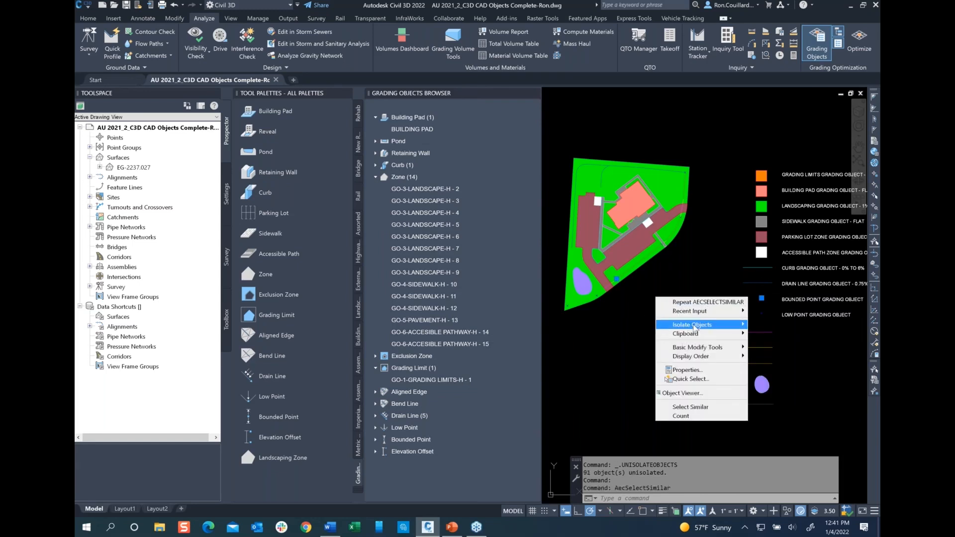
mouse_move(695, 328)
left_click(767, 327)
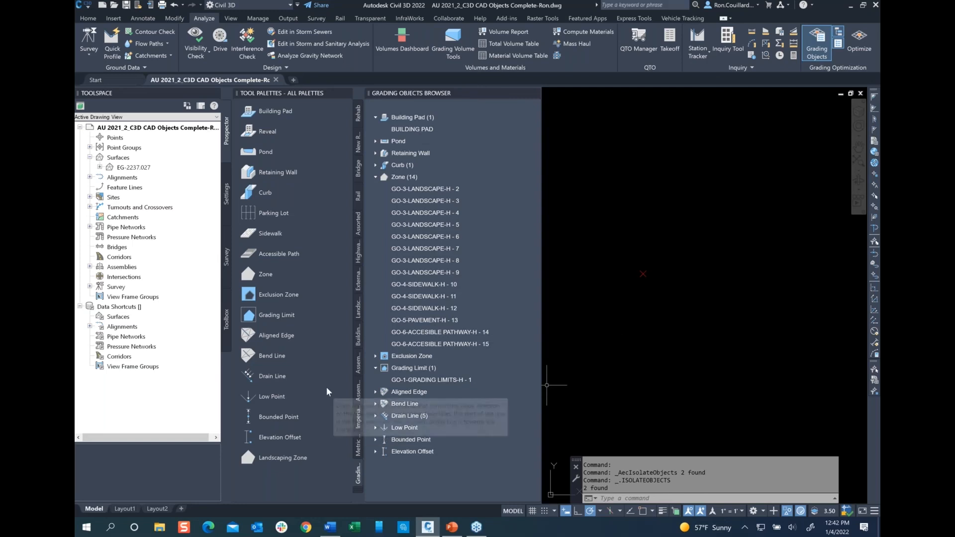
Assign the site's point as a bounded point with the Bounded Point tool and close its properties
left_click(267, 417)
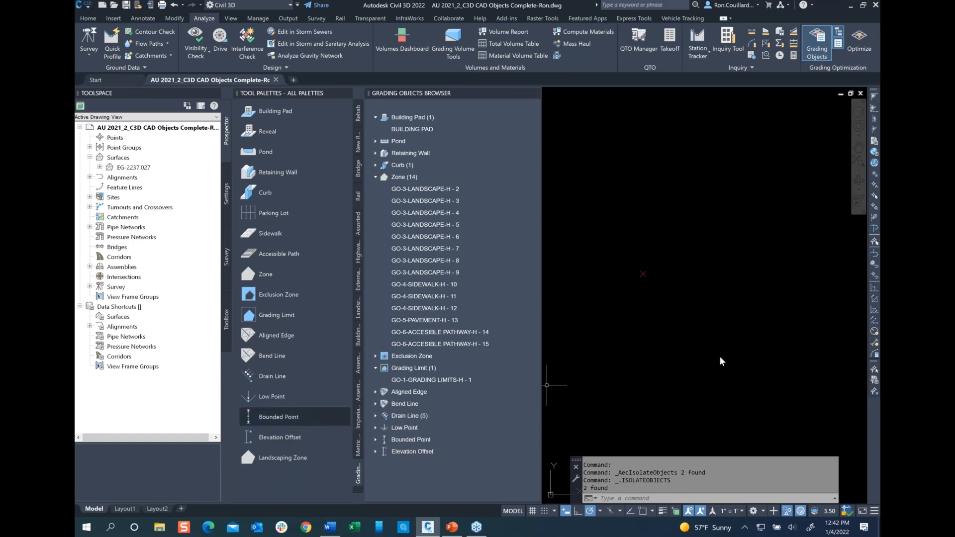
left_click(642, 274)
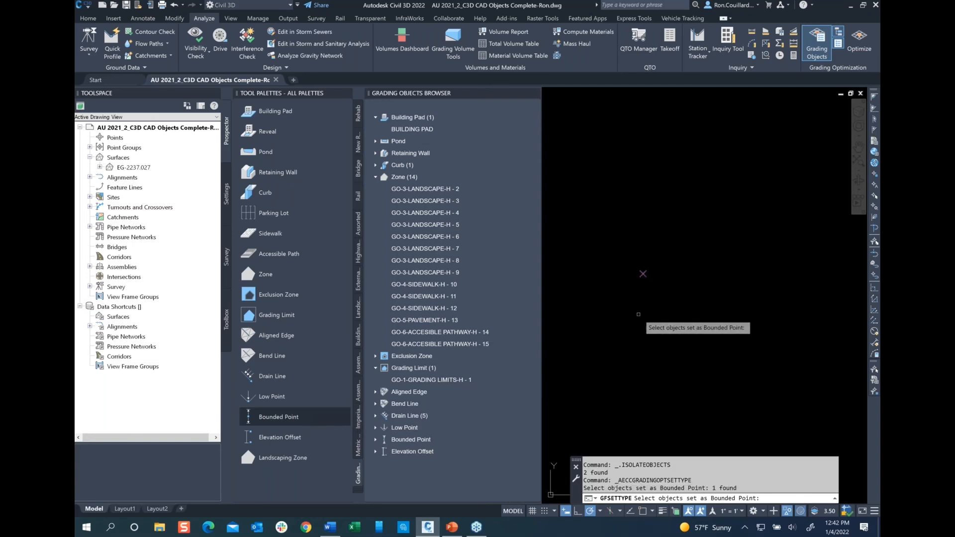
key("Return")
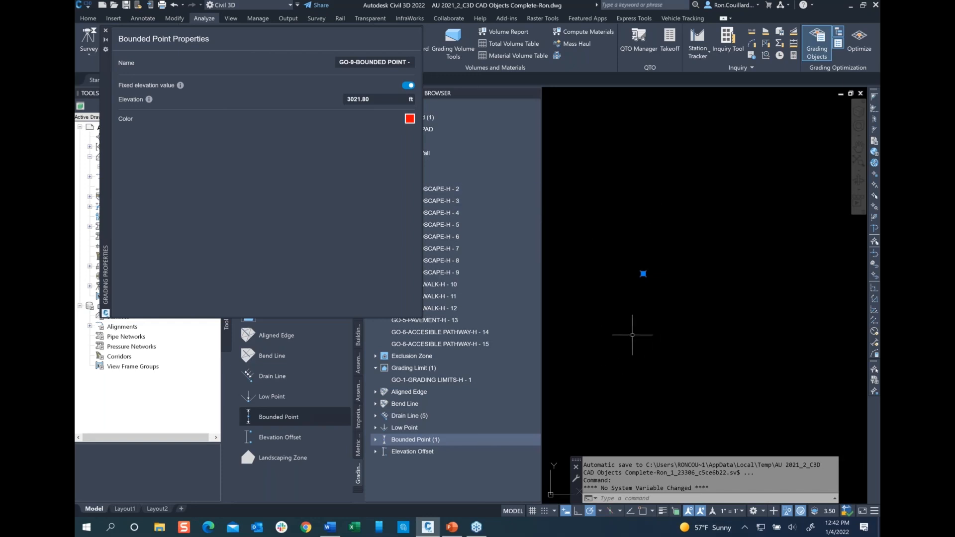
left_click(106, 31)
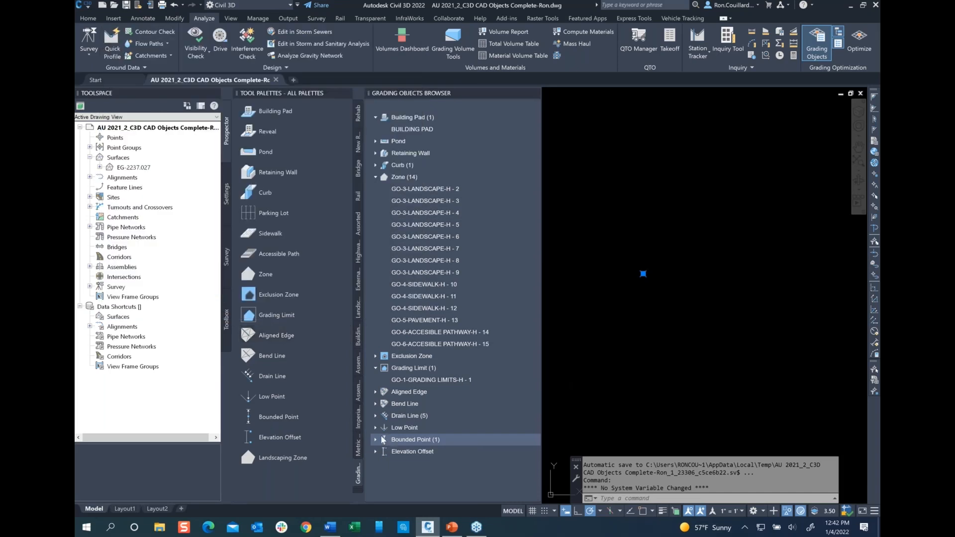
Expand the Bounded Point category in the grading objects list and zoom to GO-9-BOUNDED POINT - 1, clearing the selection
left_click(376, 440)
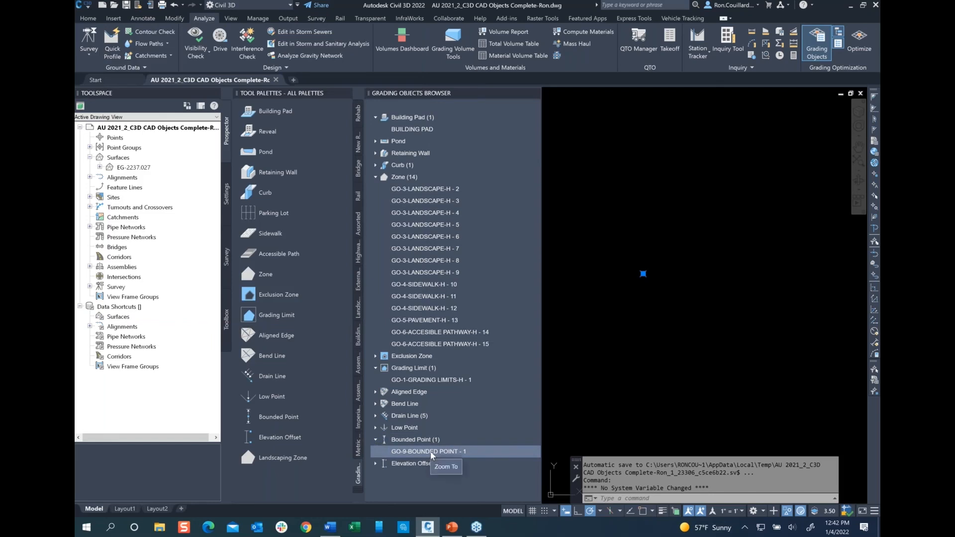
left_click(446, 467)
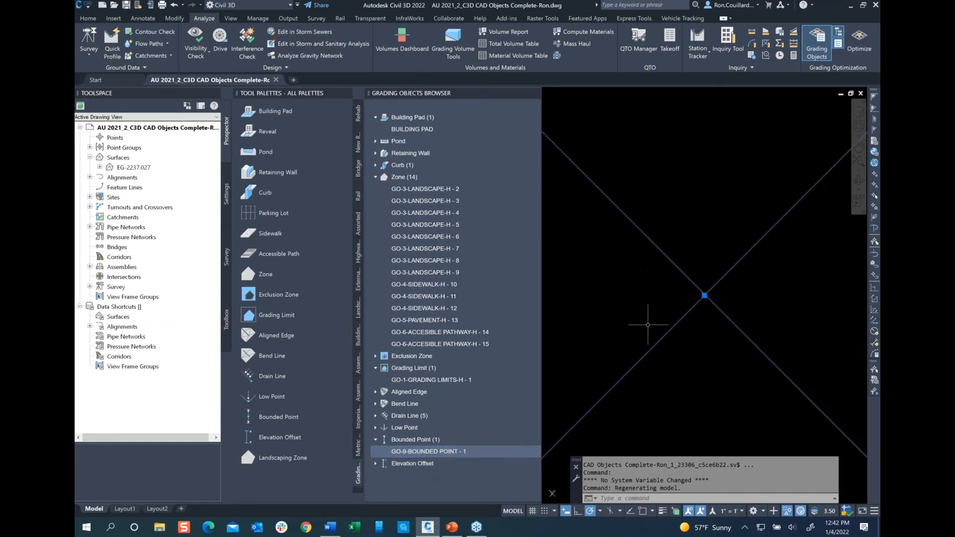
key("Escape")
key("Escape")
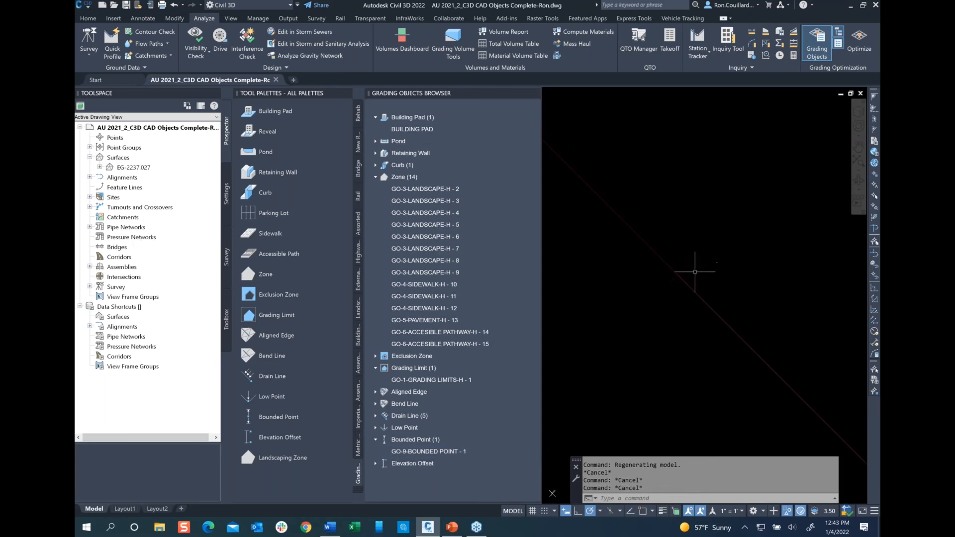
End the isolation of the bounded point objects to show the full site plan and legend again
scroll(647, 286, "down", 3)
scroll(605, 287, "down", 2)
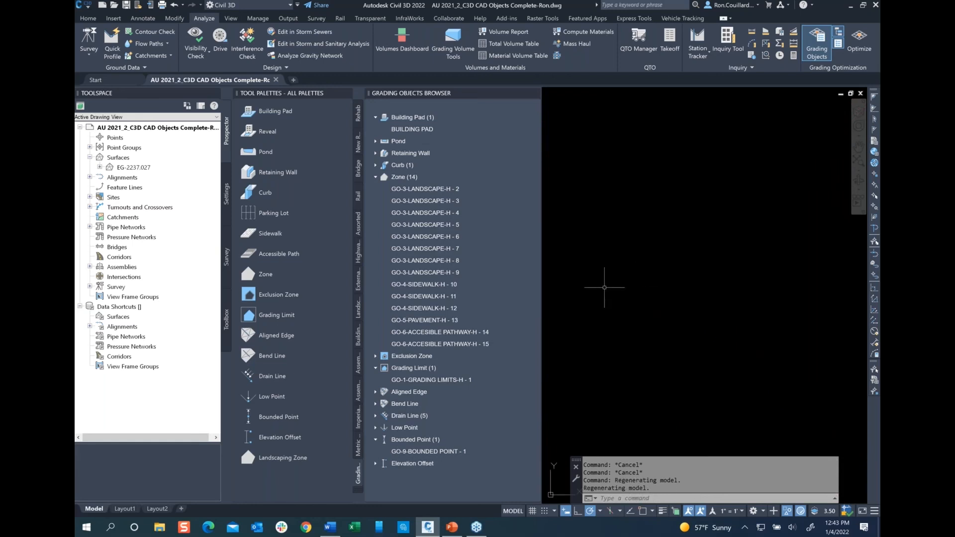
left_click(794, 510)
left_click(823, 504)
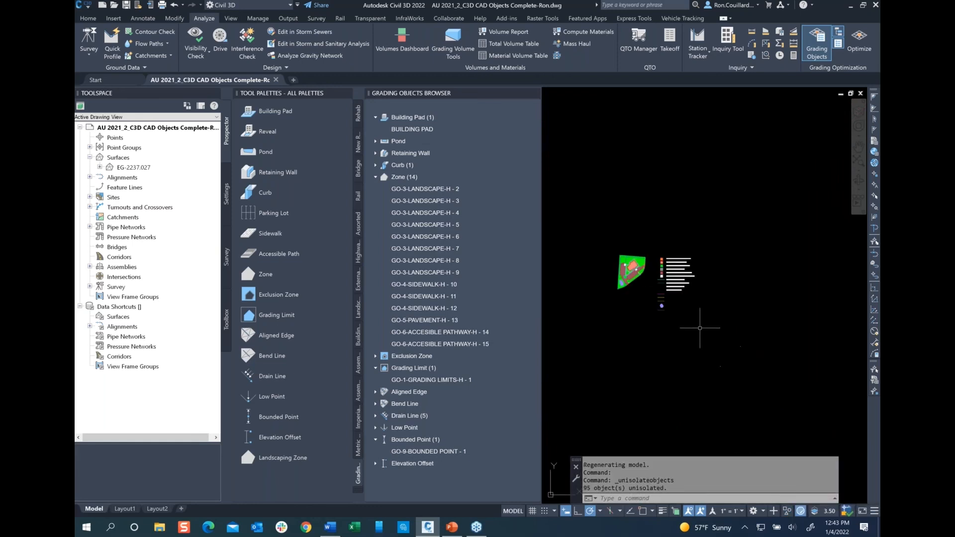
key("Escape")
key("Escape")
key("Escape")
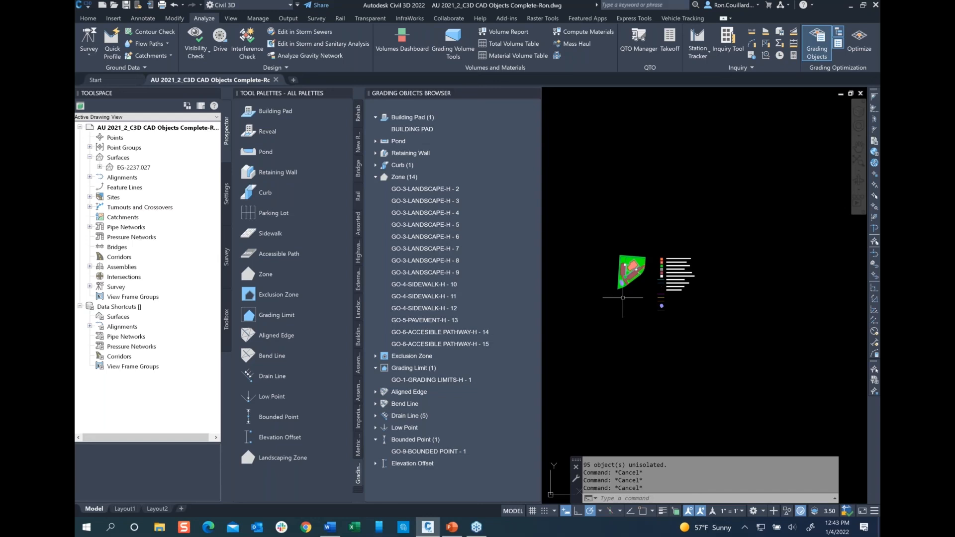
Select all hatches similar to the purple pond sample below the legend and isolate them
scroll(623, 297, "up", 6)
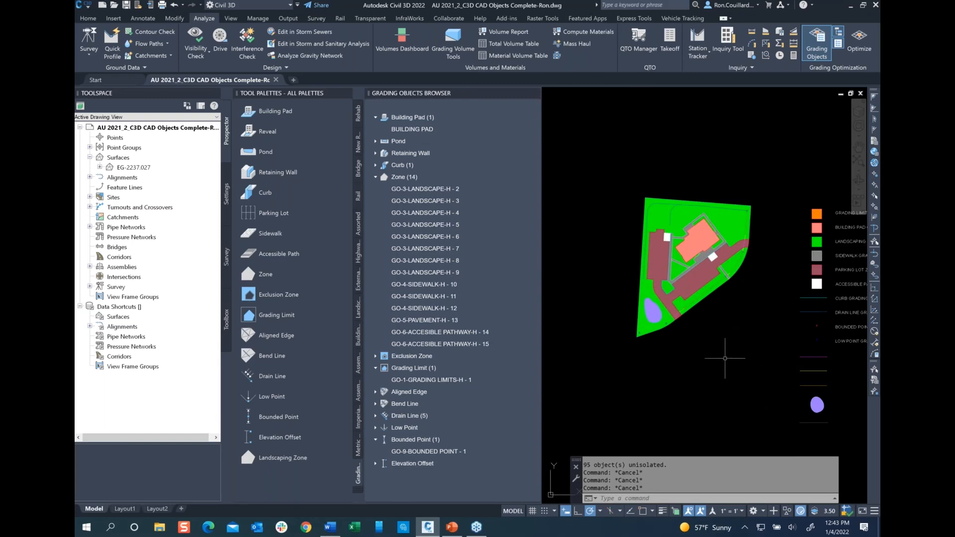
left_click(817, 404)
right_click(817, 404)
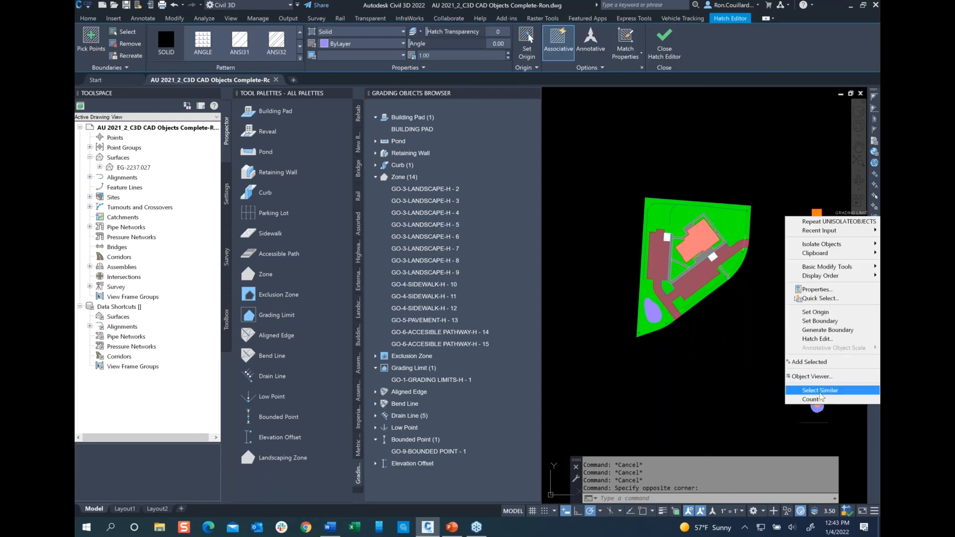
left_click(819, 390)
right_click(692, 198)
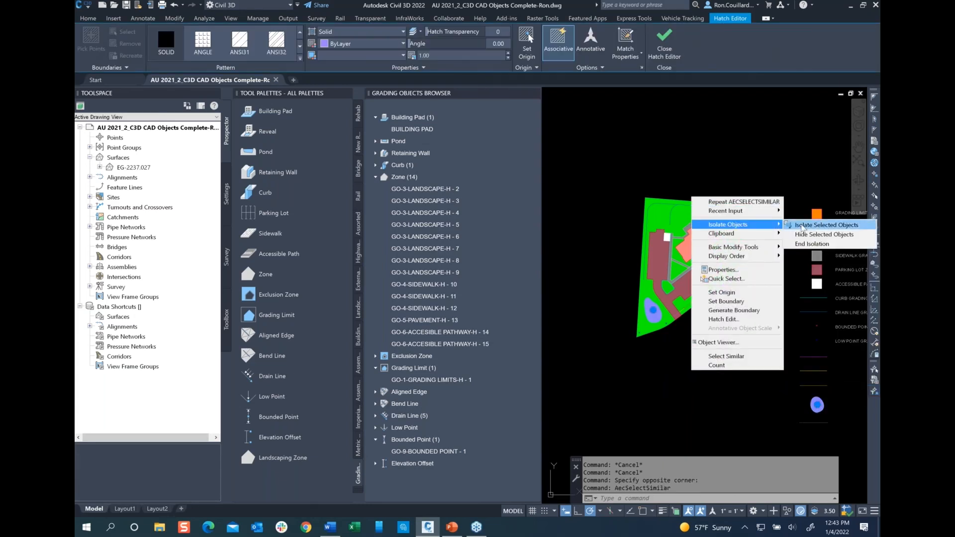
left_click(801, 224)
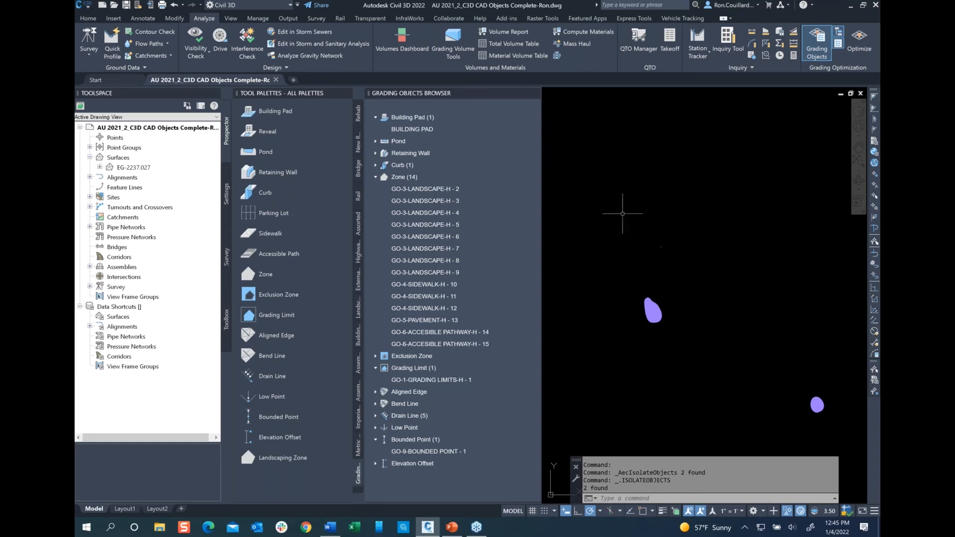
Assign the upper purple hatch as a pond grading object with the Pond tool
left_click(261, 152)
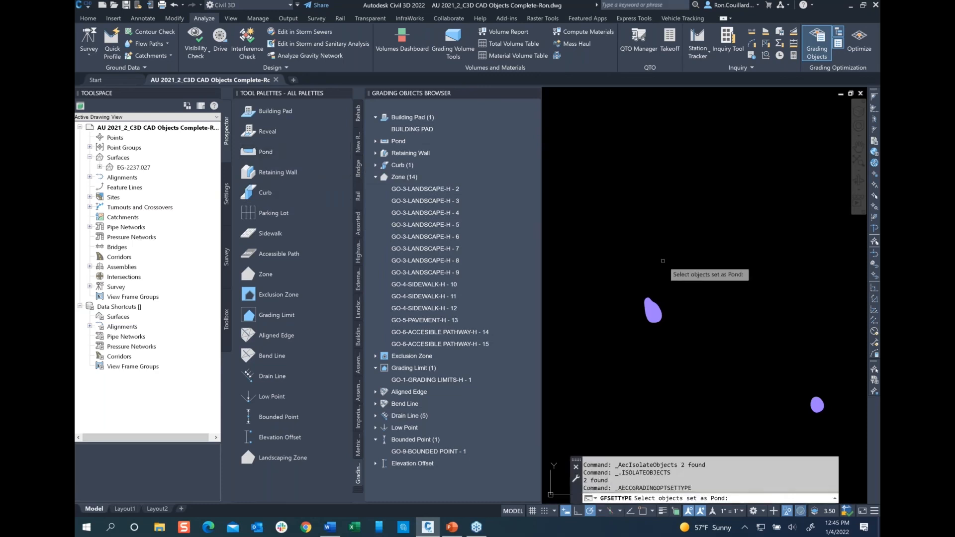
left_click(625, 282)
left_click(706, 332)
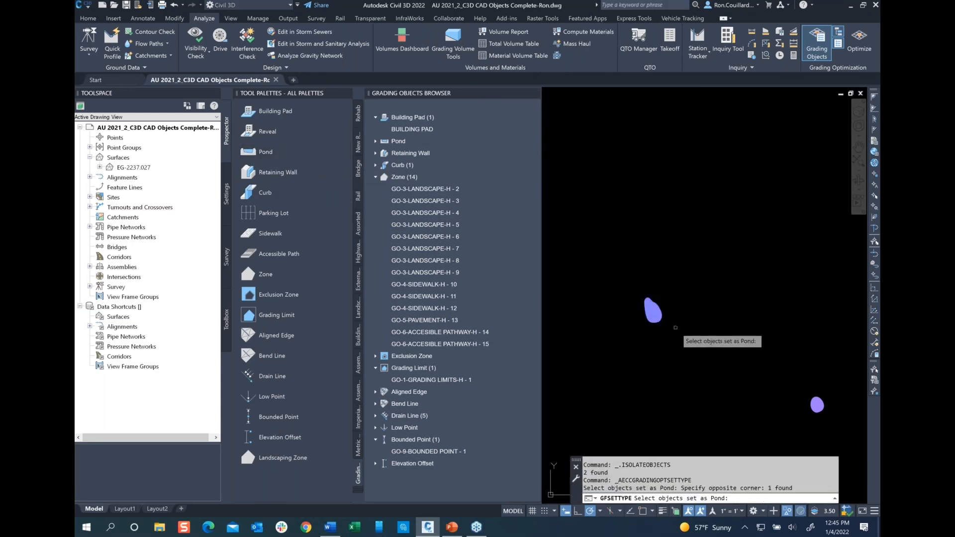
key("Return")
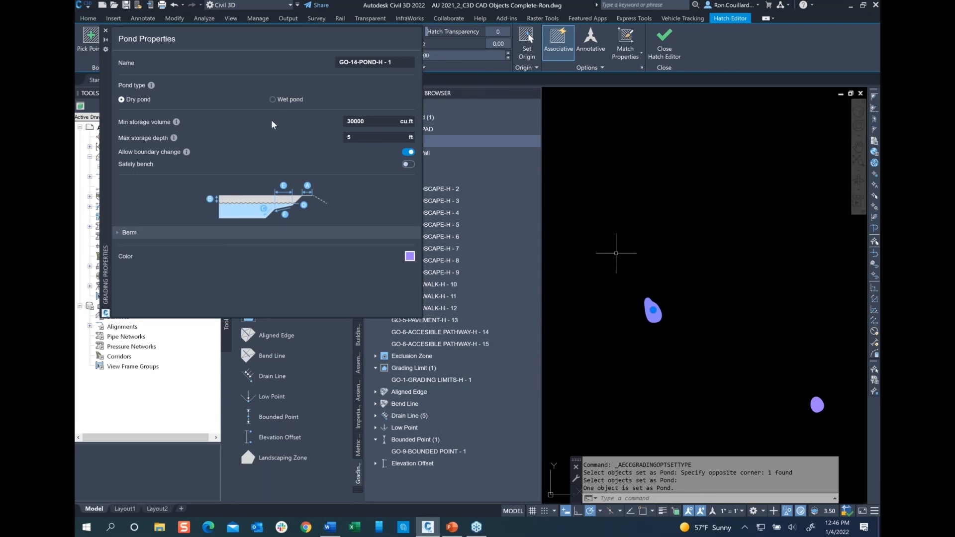
Switch the pond to wet pond, review its berm and permanent pool settings, and return it to dry pond
left_click(273, 100)
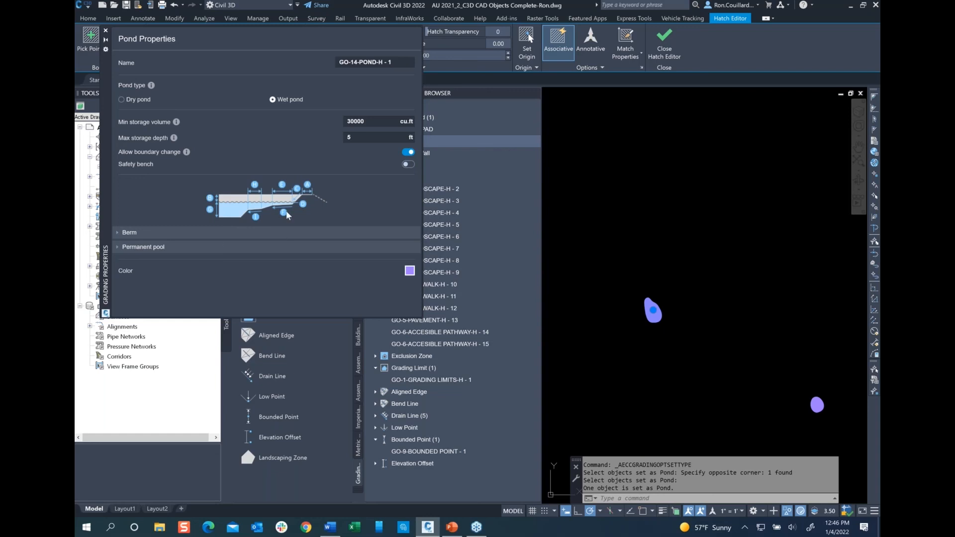
left_click(118, 231)
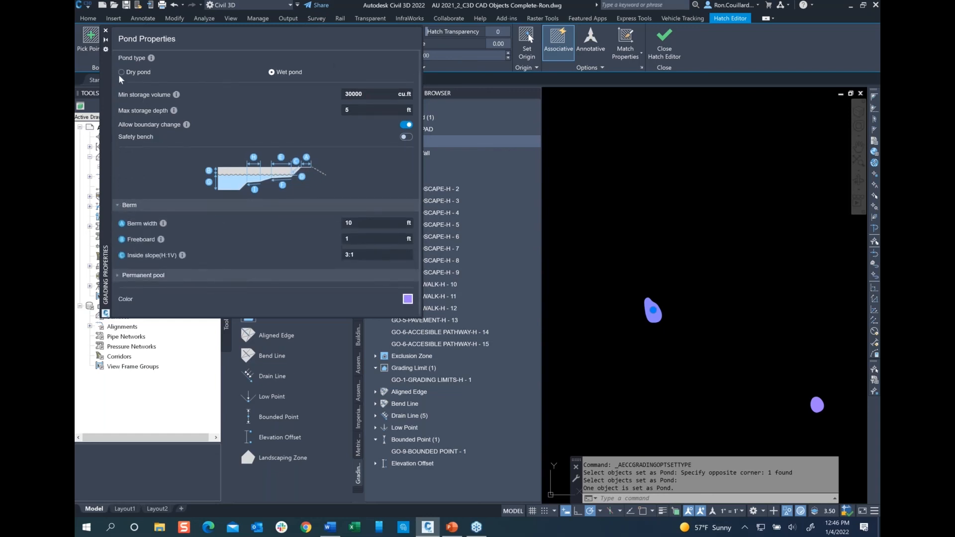
left_click(118, 275)
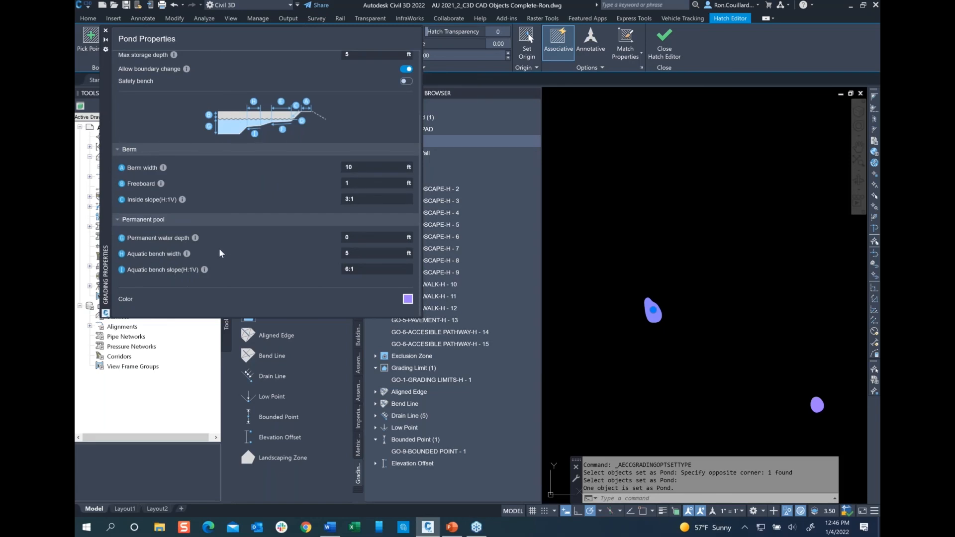
scroll(218, 249, "up", 3)
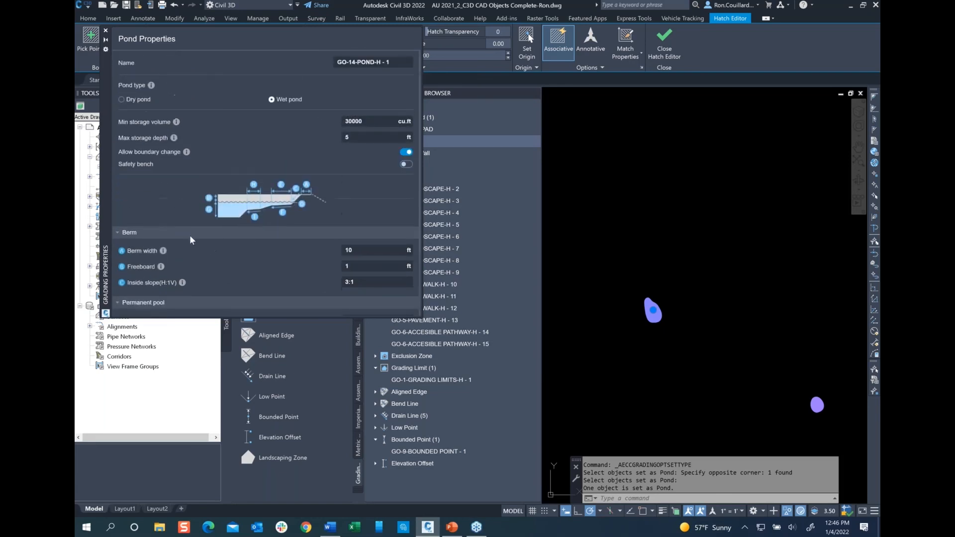
left_click(121, 100)
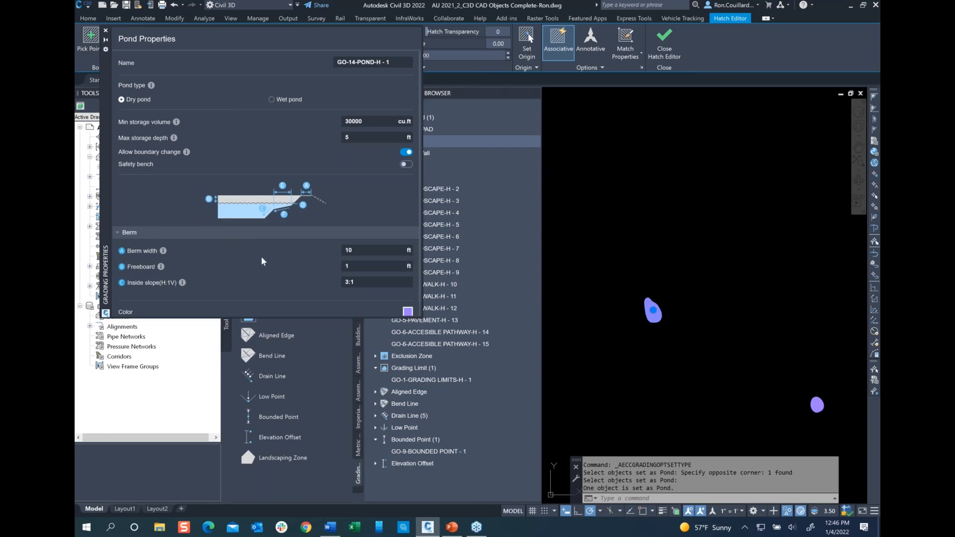
Set the pond's berm width and freeboard to 0 ft and close its properties
scroll(364, 244, "down", 1)
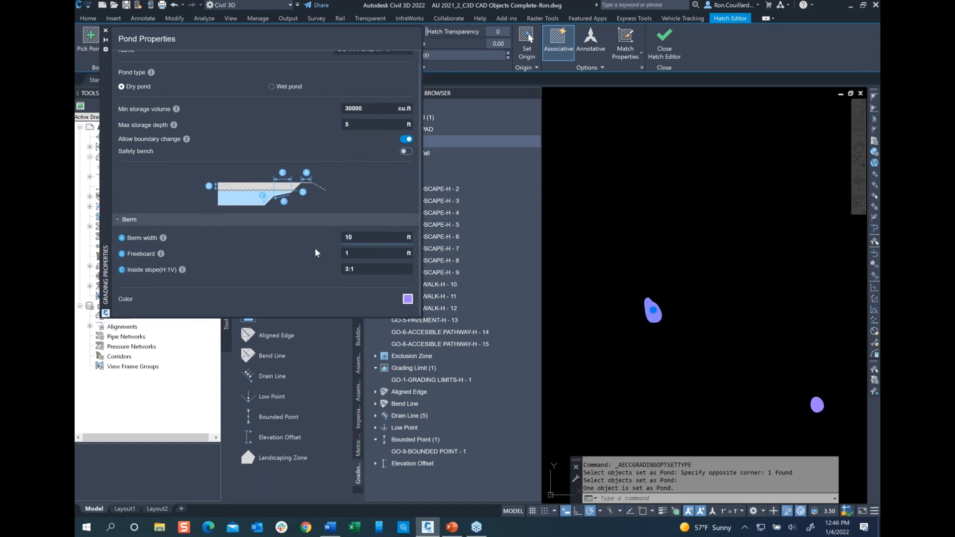
type("0")
left_click_drag(354, 253, 312, 259)
type("0")
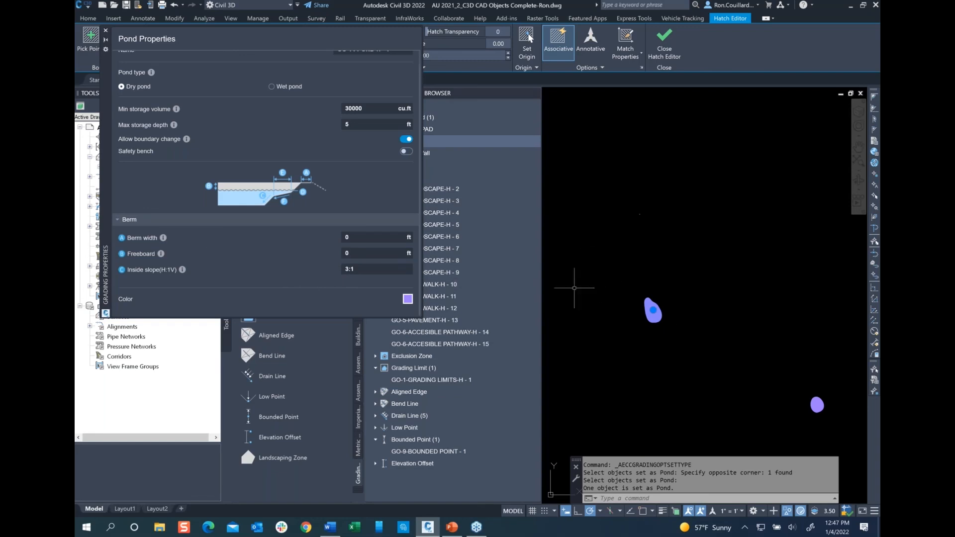
left_click(105, 31)
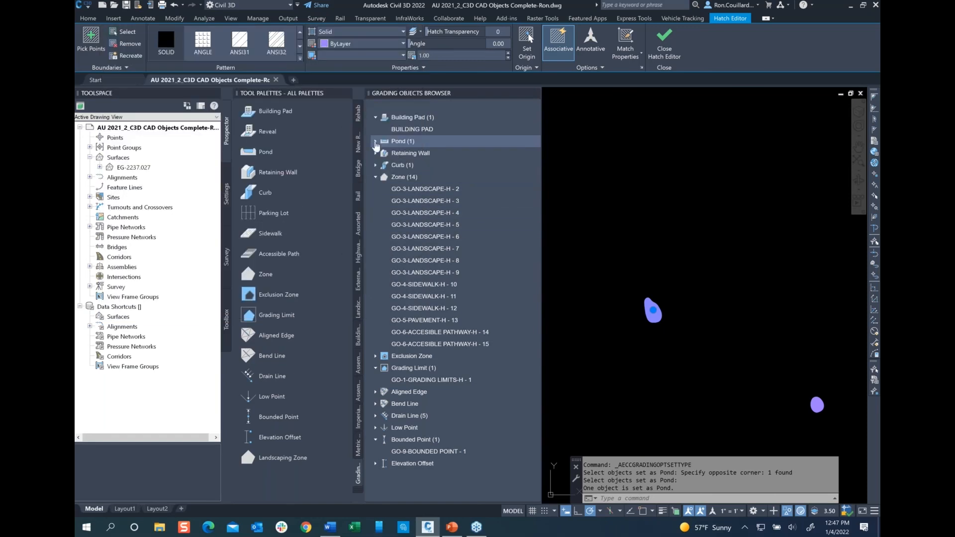
Expand the Pond category in the grading objects list and end the pond isolation to view the remaining samples below the legend
left_click(376, 141)
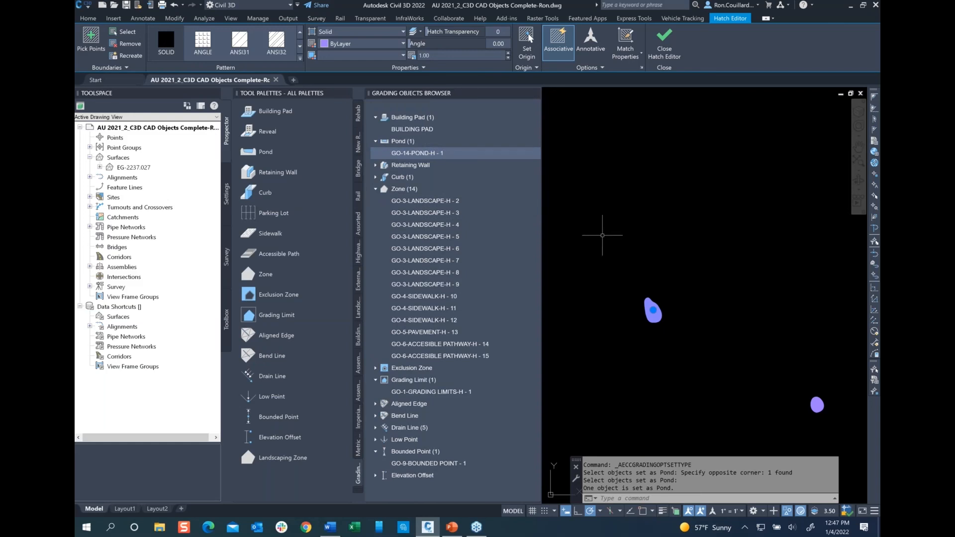
right_click(619, 229)
mouse_move(642, 259)
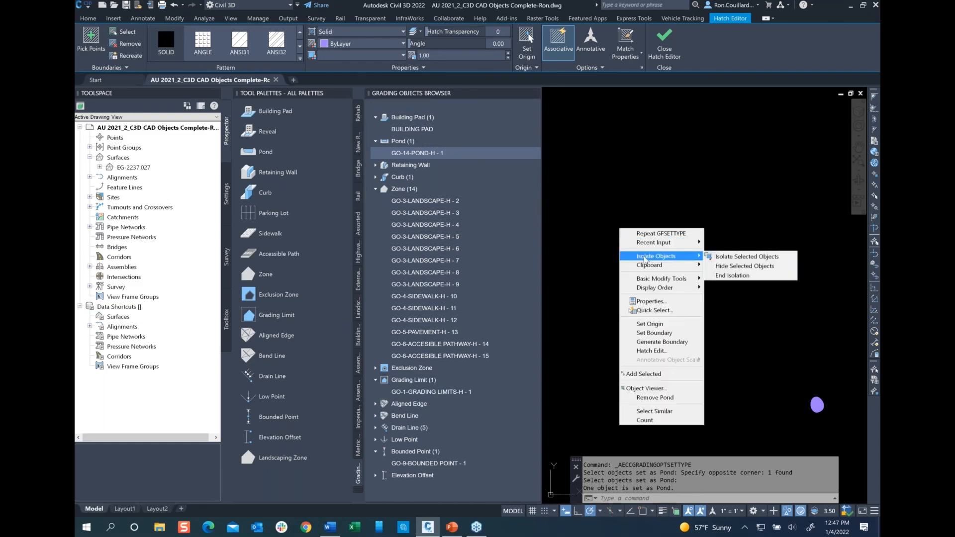
left_click(731, 275)
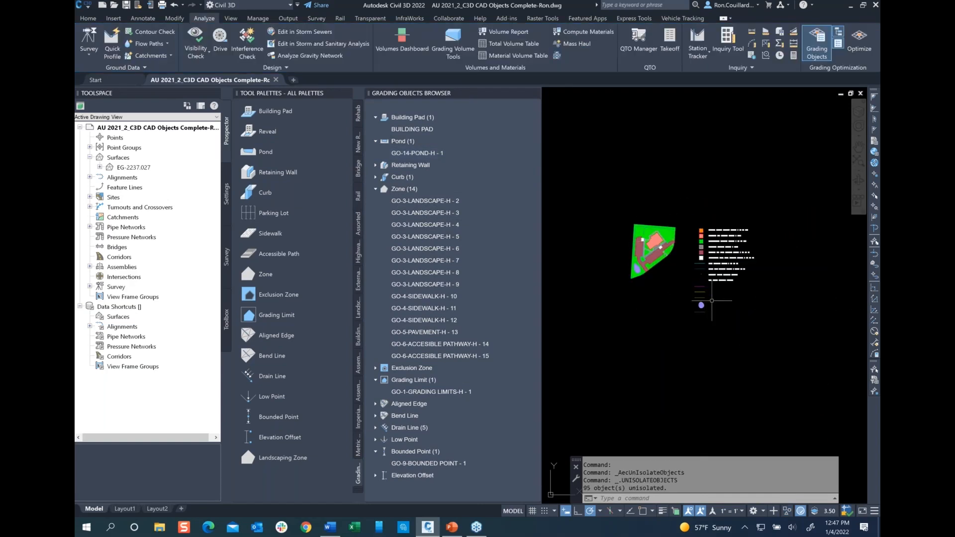
scroll(712, 301, "up", 6)
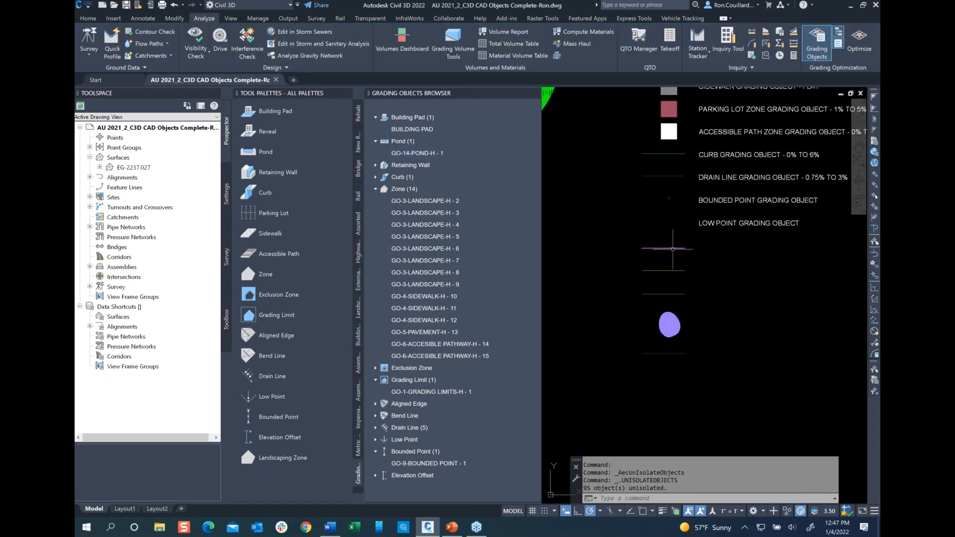
mouse_move(672, 248)
mouse_move(667, 270)
scroll(723, 297, "down", 4)
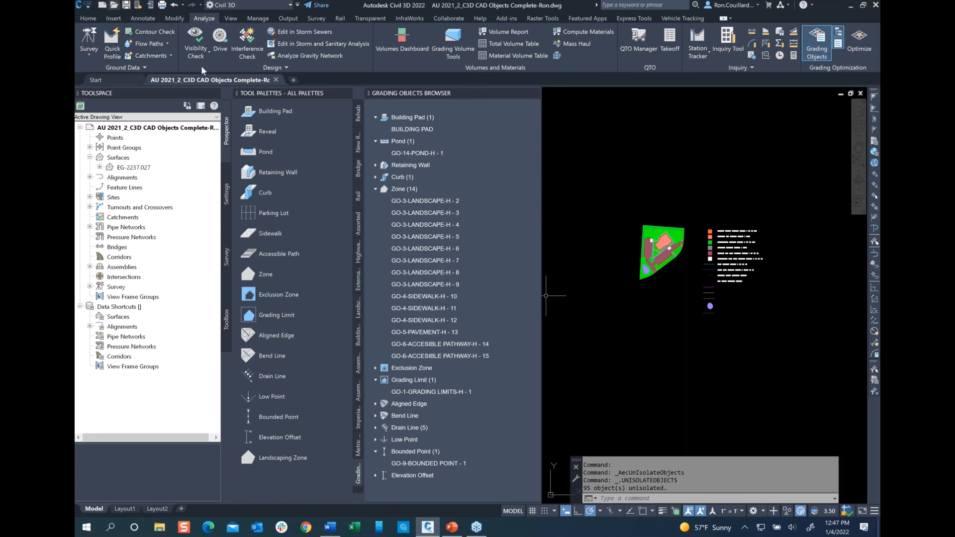
Open the drawing AU 2021_3_C3D GO Objects Complete.dwg from the Class Drawings folder
left_click(525, 224)
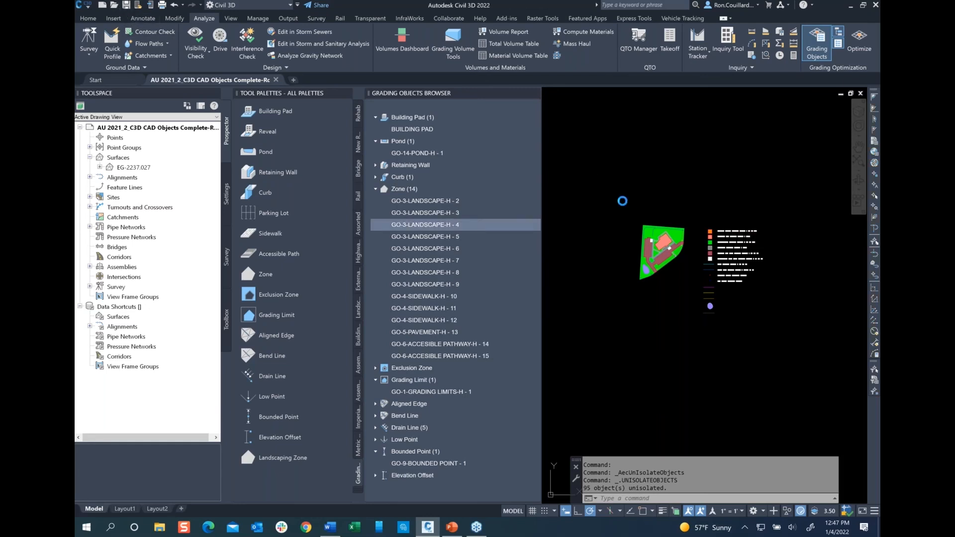
left_click(447, 200)
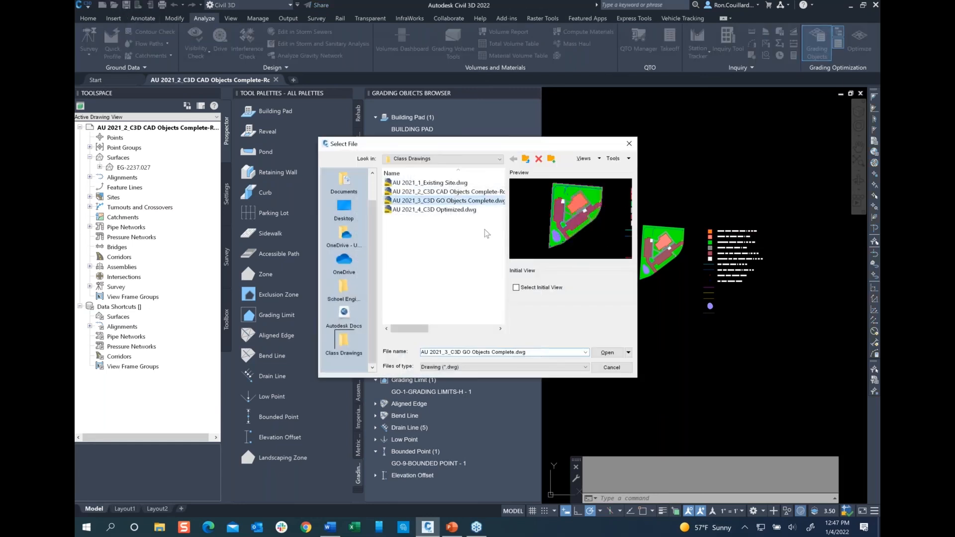
left_click(606, 353)
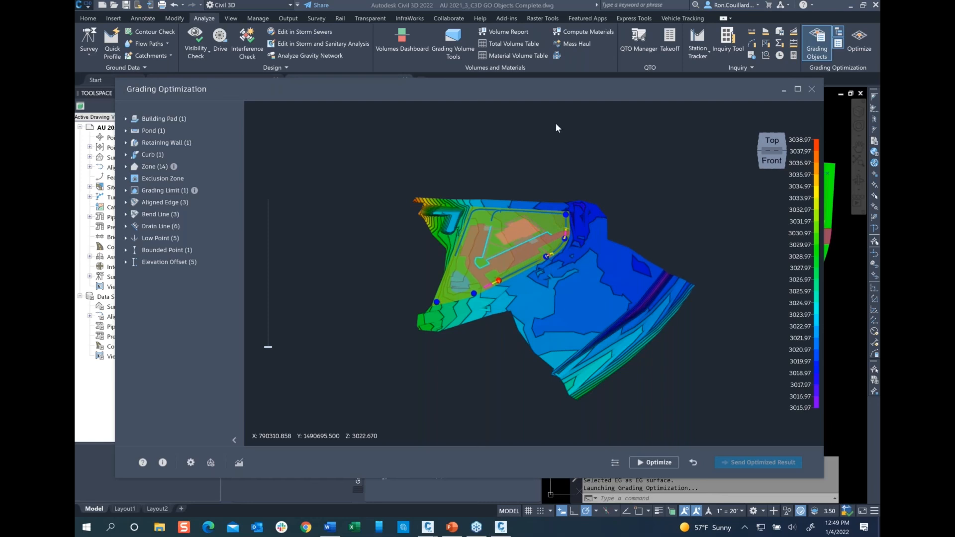
Maximize the Grading Optimization window and review the properties of the pond GO-14-POND-H - 5
scroll(518, 227, "up", 1)
scroll(517, 222, "up", 3)
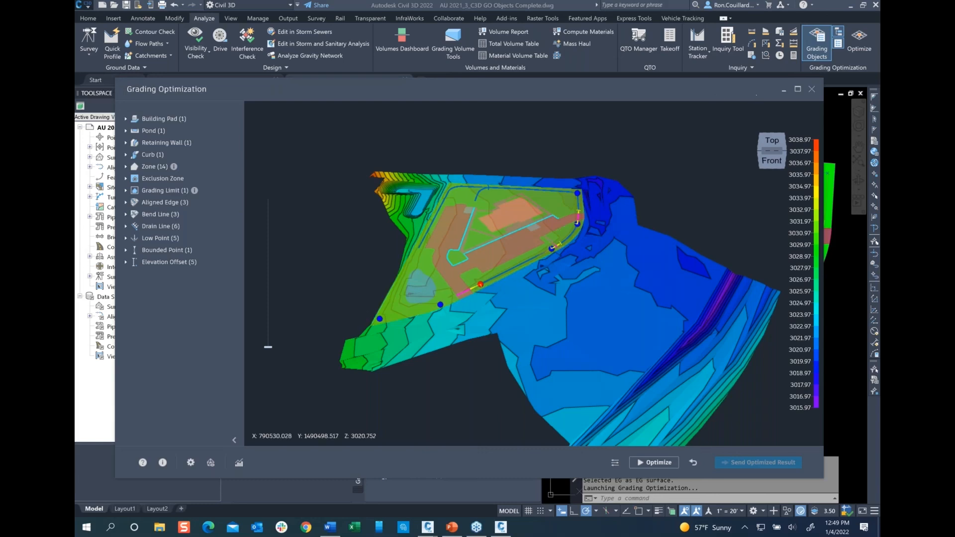
left_click(798, 89)
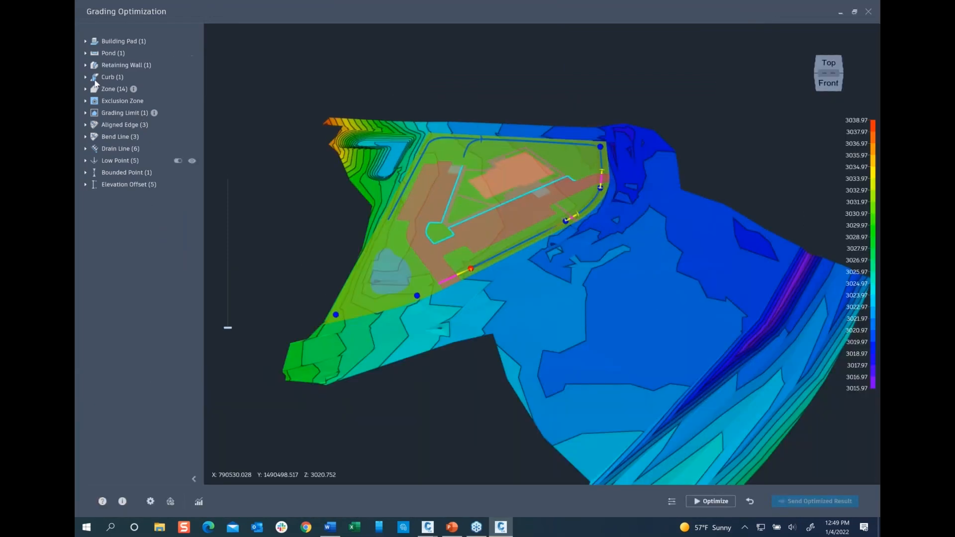
left_click(86, 53)
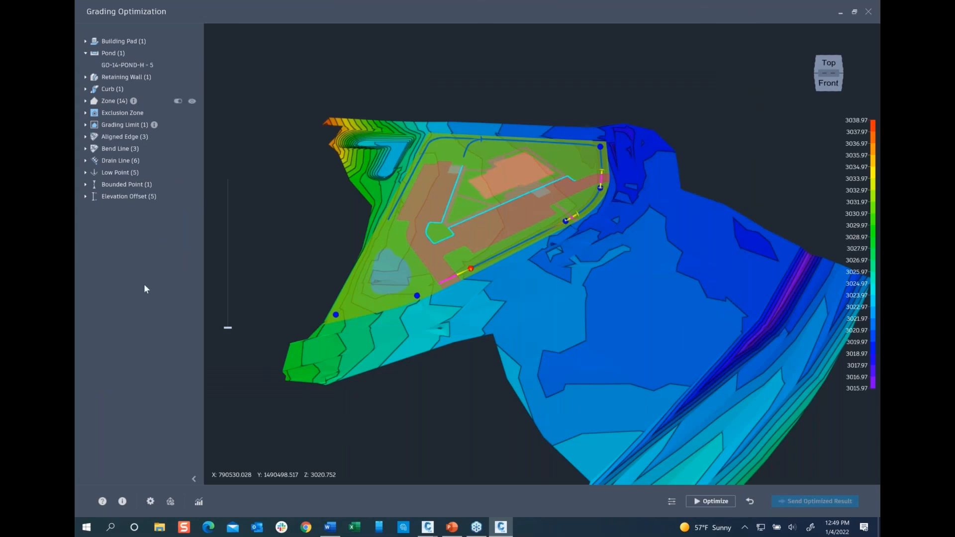
left_click(140, 65)
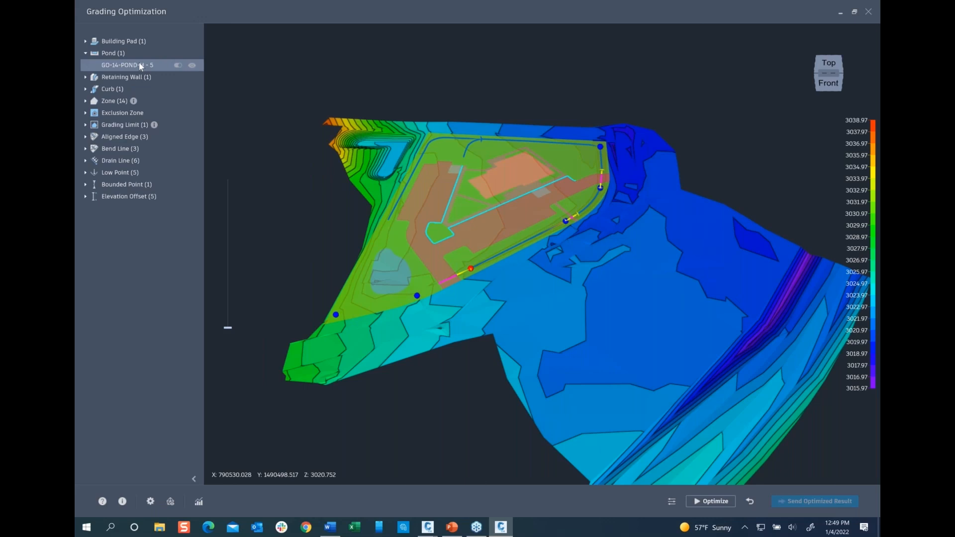
left_click(140, 66)
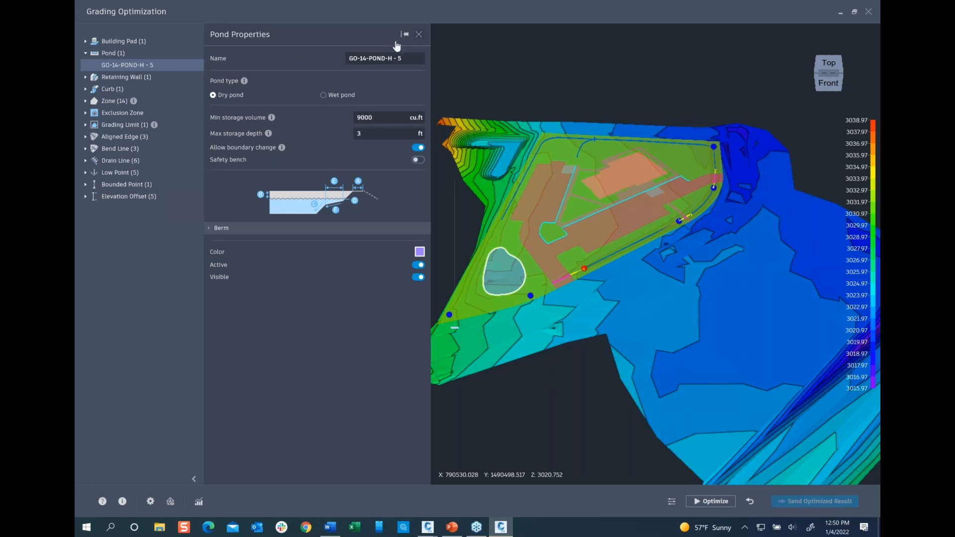
left_click(419, 34)
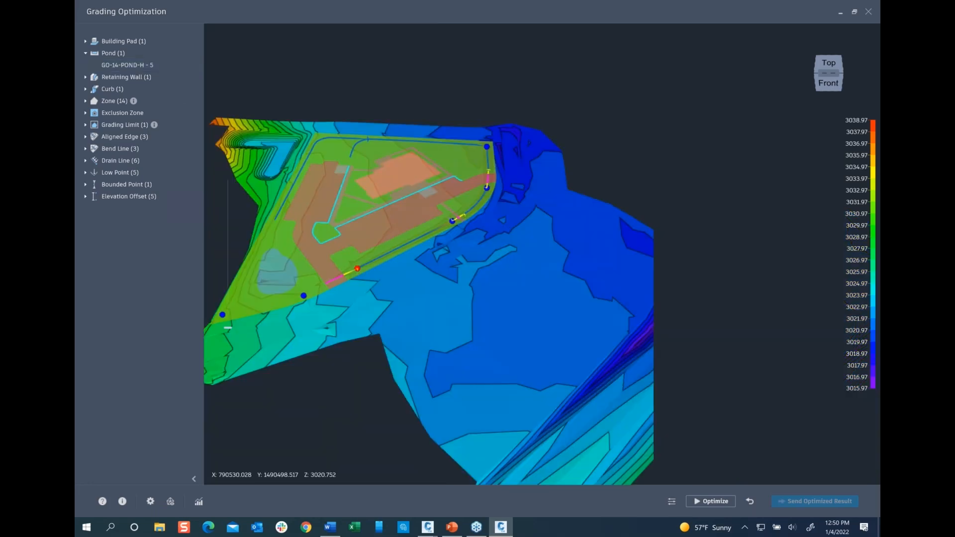
Hide and show again the pond GO-14-POND-H - 5 and the building pad GO-2-BLDG-PAD-H - 1 to locate them on the surface
mouse_move(192, 68)
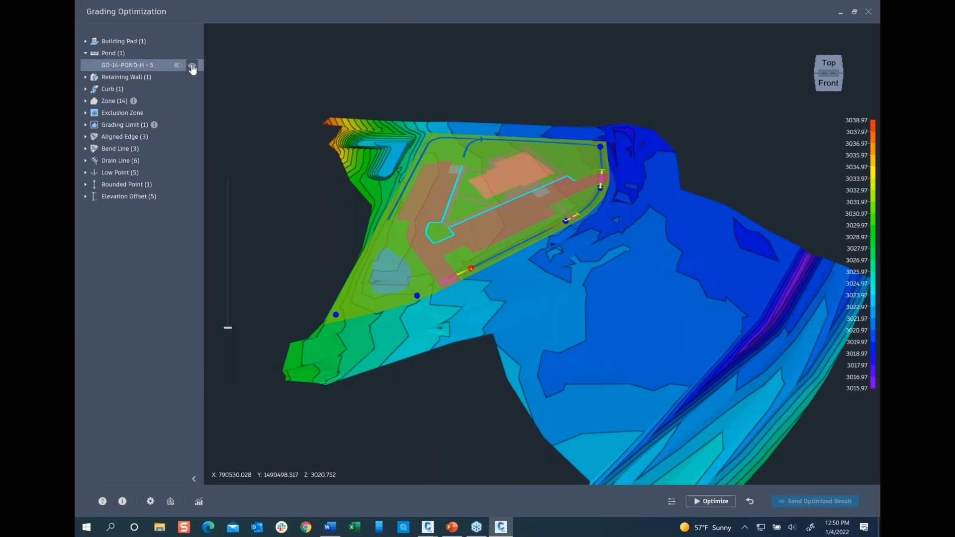
left_click(192, 67)
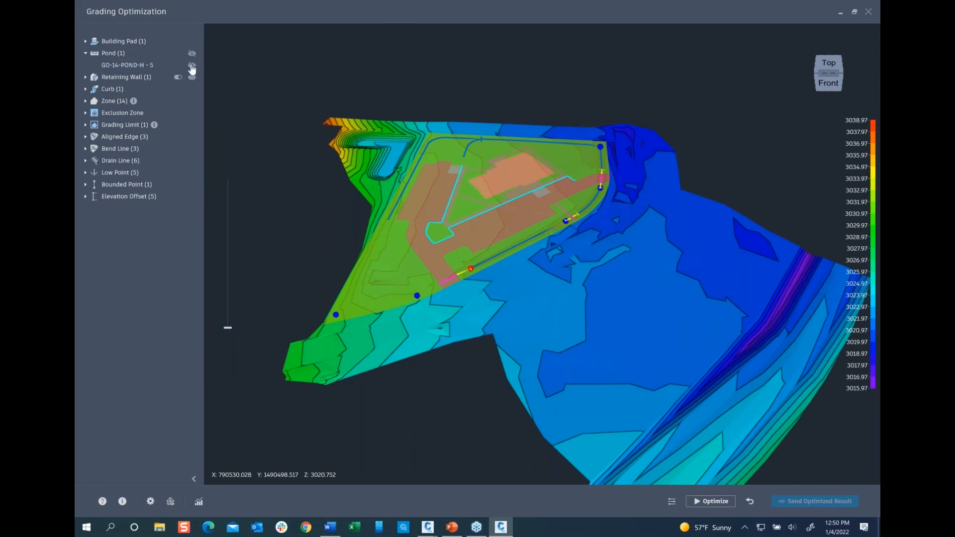
left_click(192, 68)
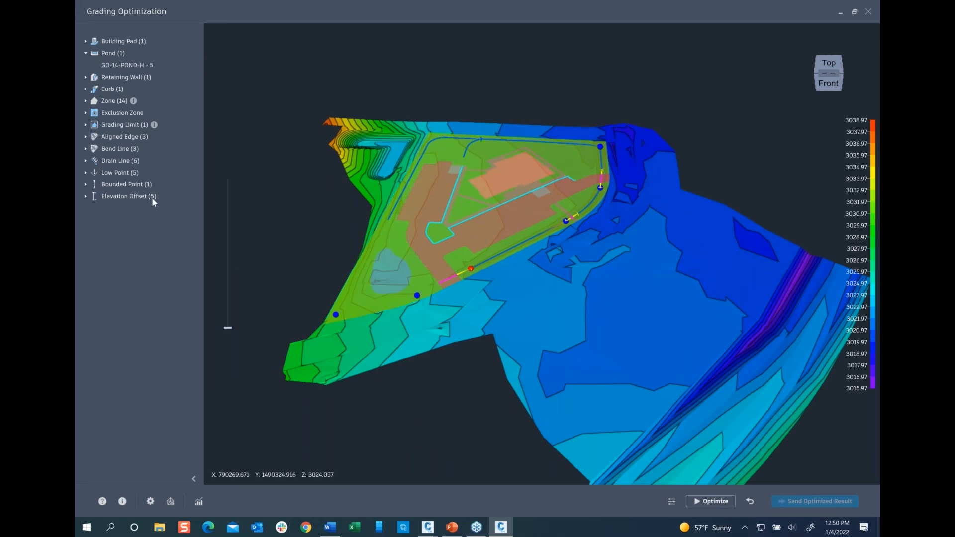
left_click(86, 42)
left_click(192, 54)
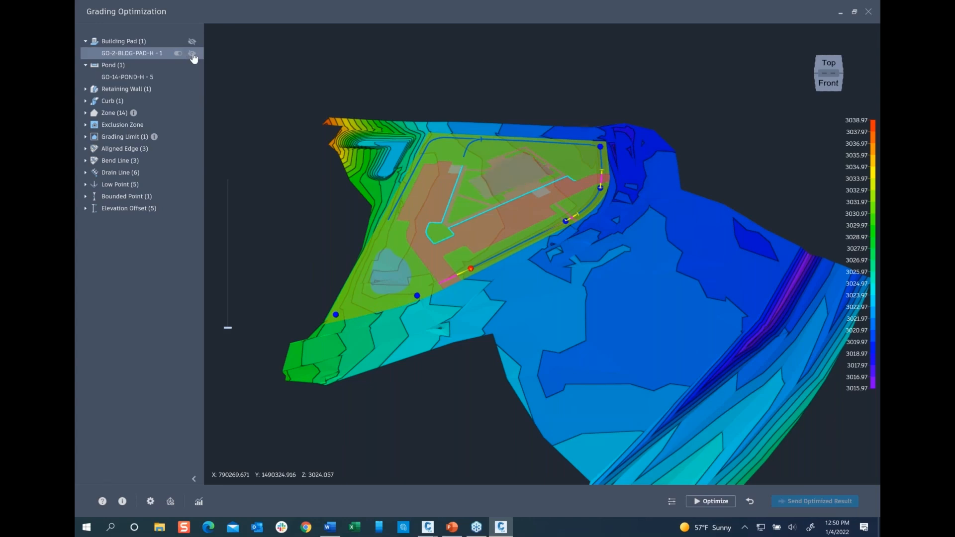
left_click(192, 54)
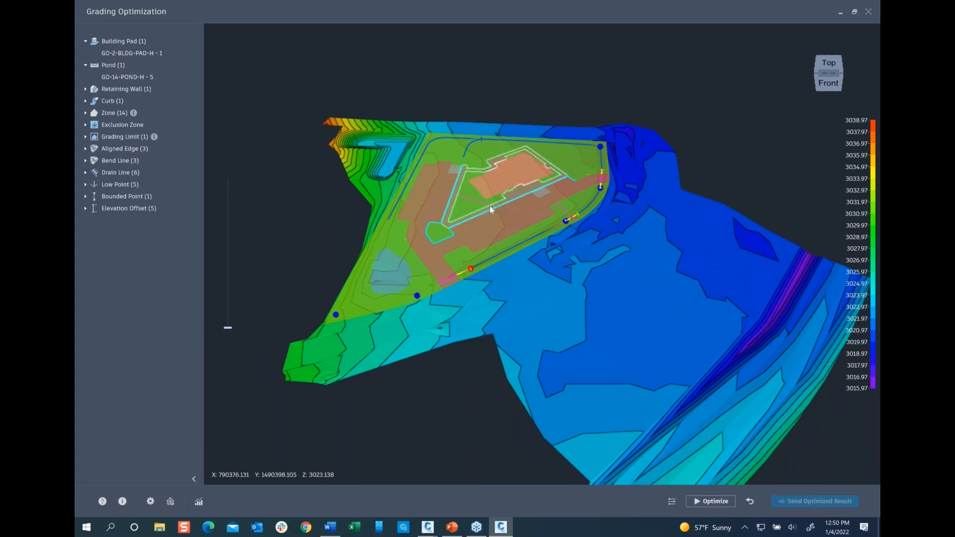
Inspect the site surface close up, from above and at an angle, and check the model preferences
scroll(490, 205, "up", 3)
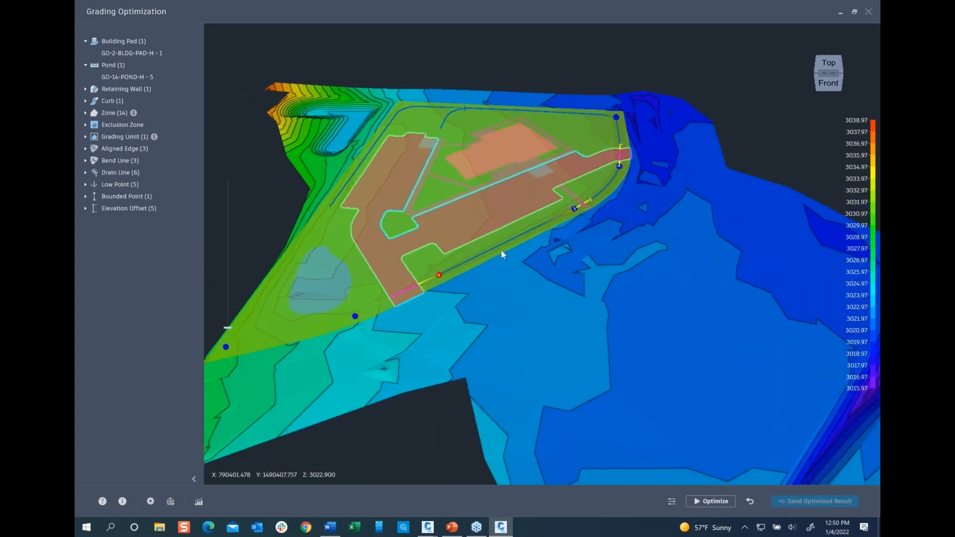
scroll(501, 278, "down", 3)
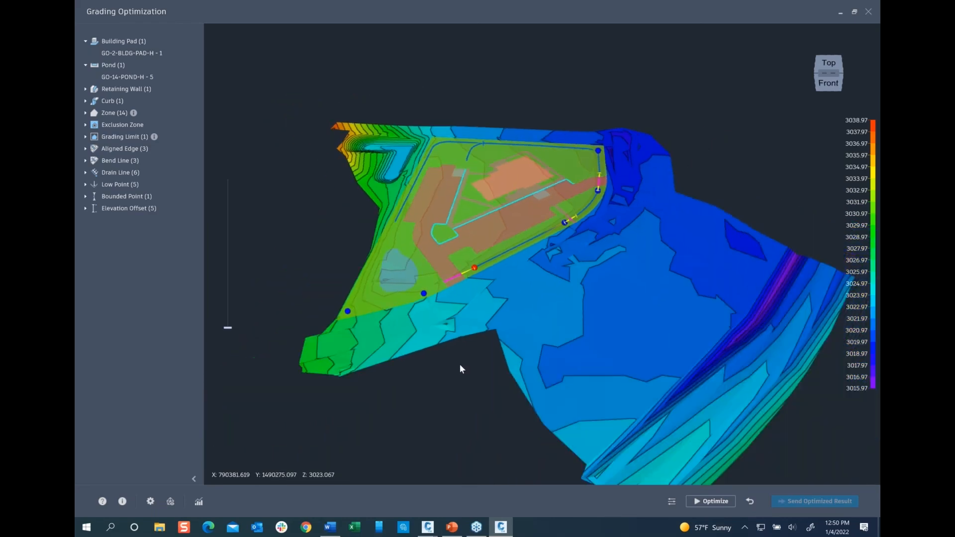
middle_click_drag(529, 352, 463, 428)
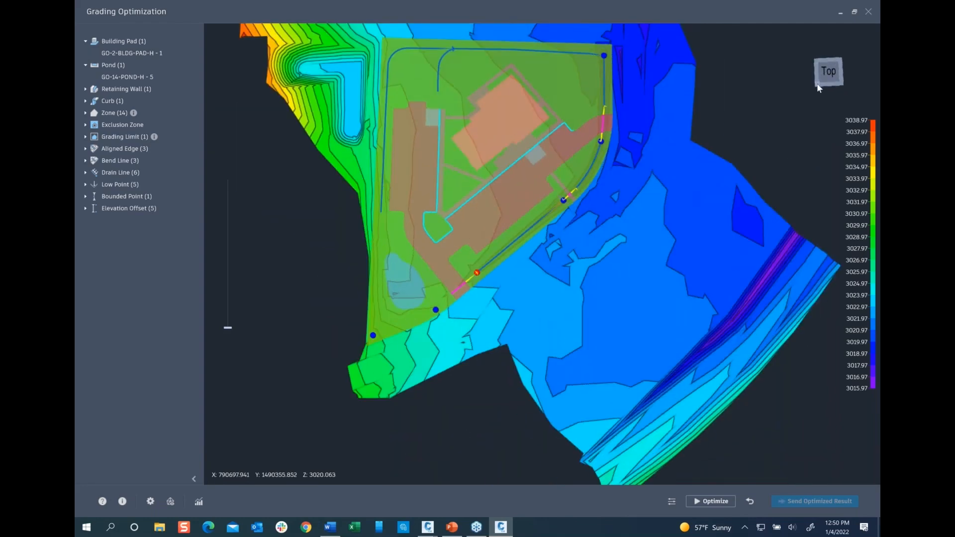
middle_click_drag(787, 113, 766, 57)
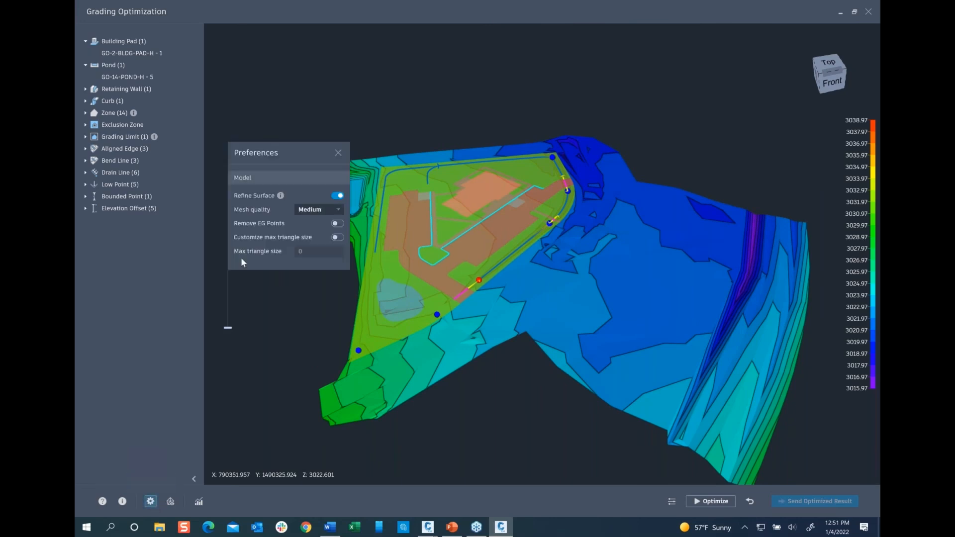
left_click(150, 501)
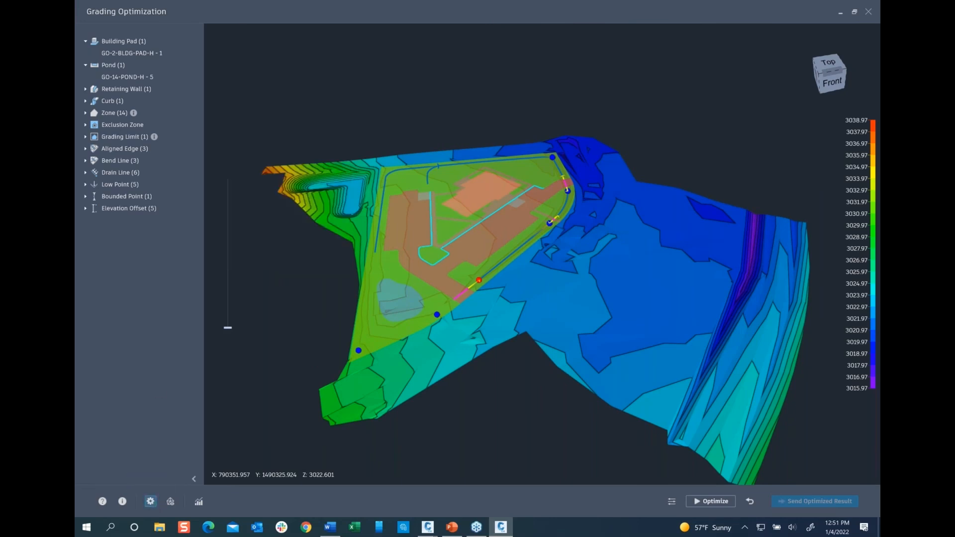
Show the visualization options and view the surface topology as wireframe before restoring the contour display
left_click(172, 502)
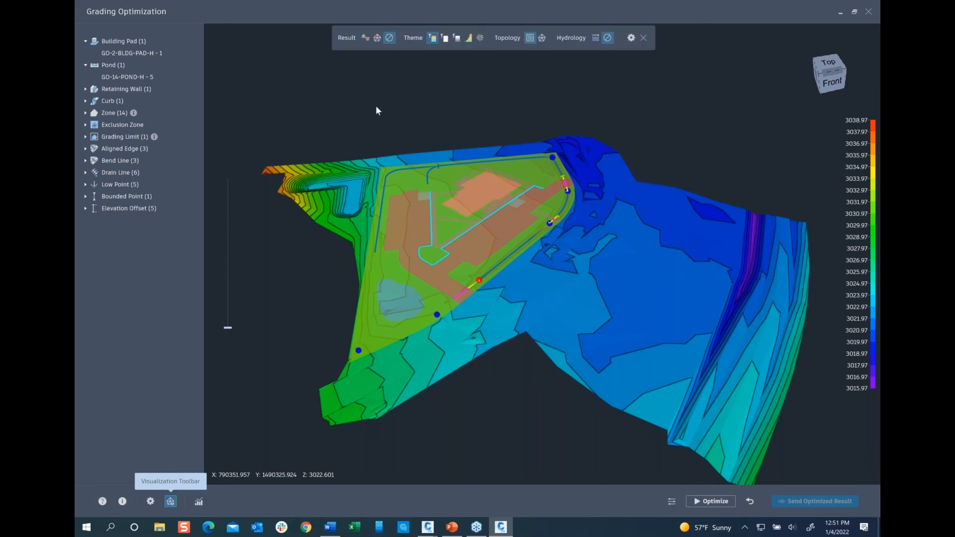
left_click(533, 214)
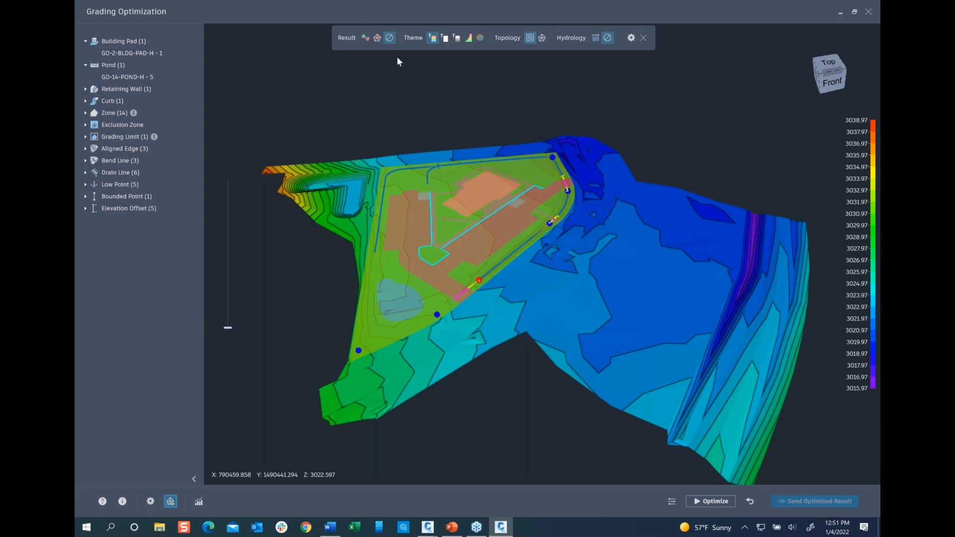
left_click(378, 39)
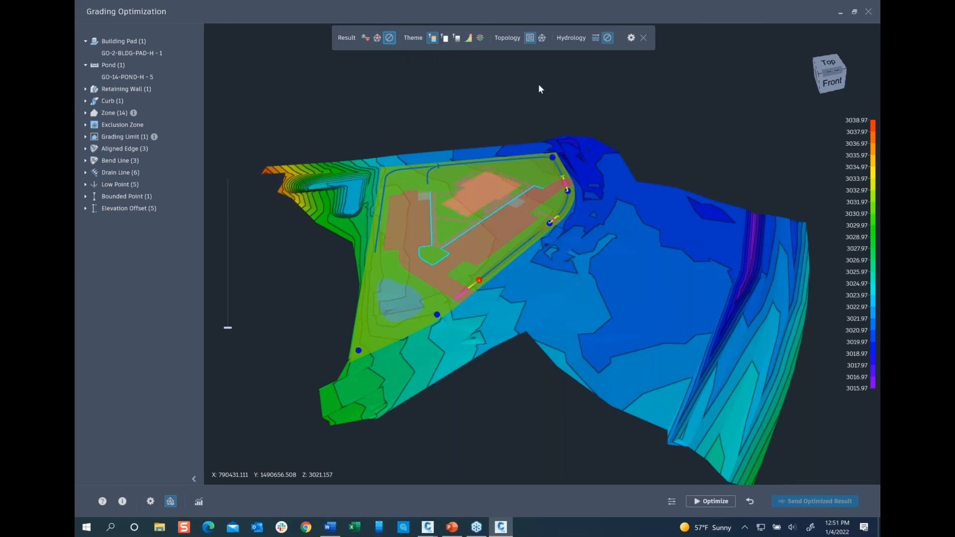
left_click(542, 40)
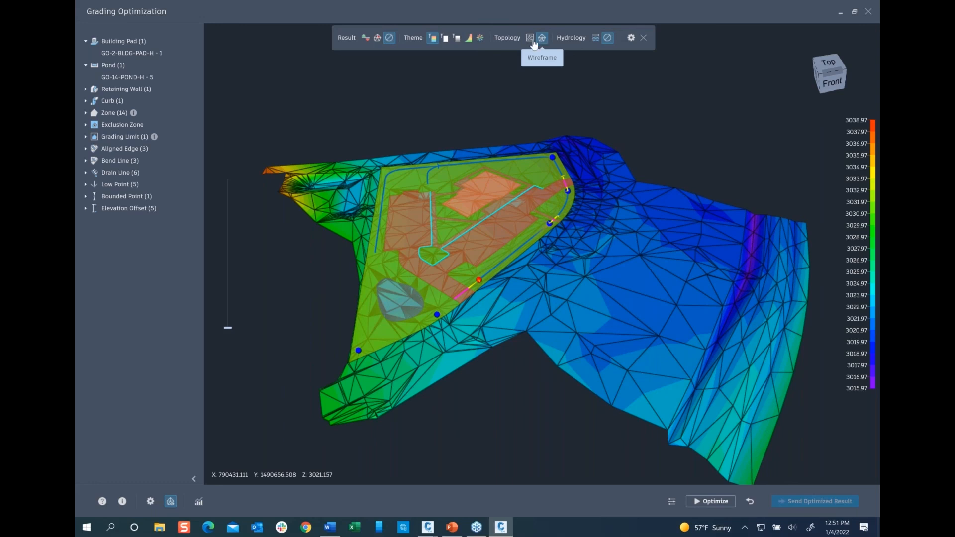
left_click(530, 39)
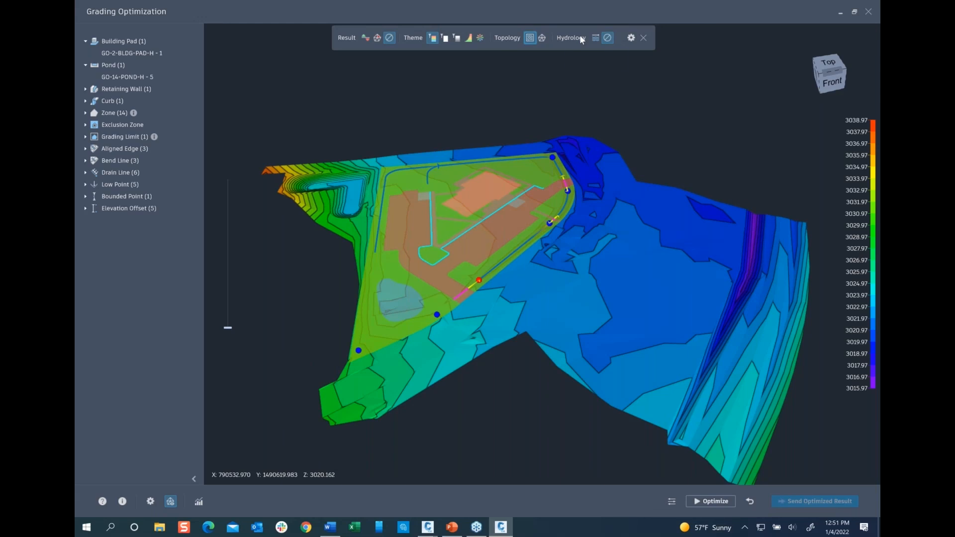
Turn on the hydrology display, examine it close up across the parking lot and site, and set hydrology back to None
left_click(595, 39)
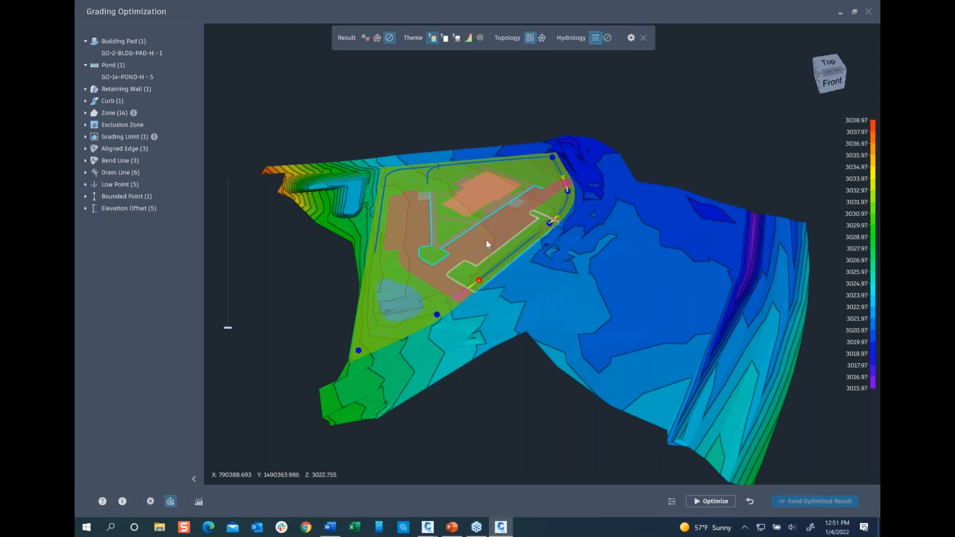
scroll(468, 224, "up", 2)
scroll(472, 229, "up", 2)
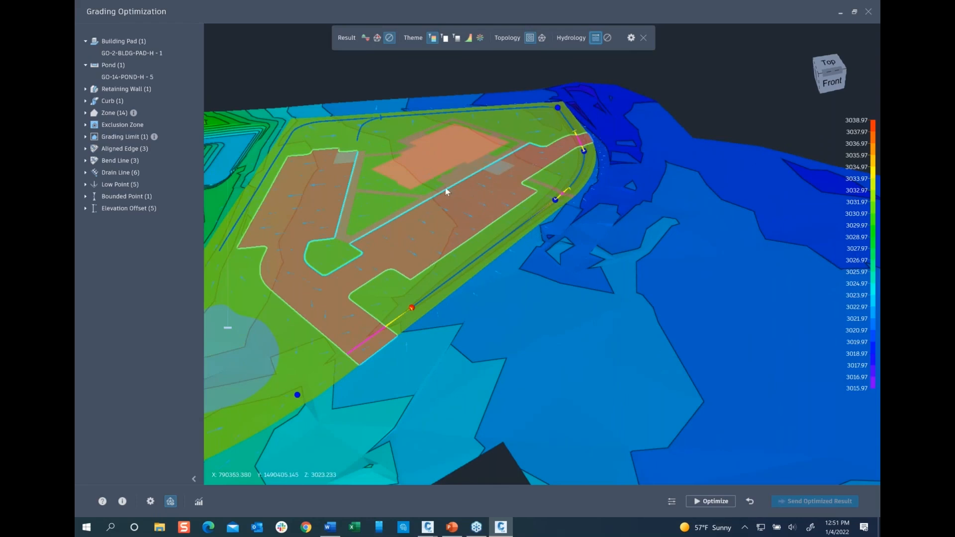
scroll(521, 220, "down", 1)
scroll(521, 219, "down", 3)
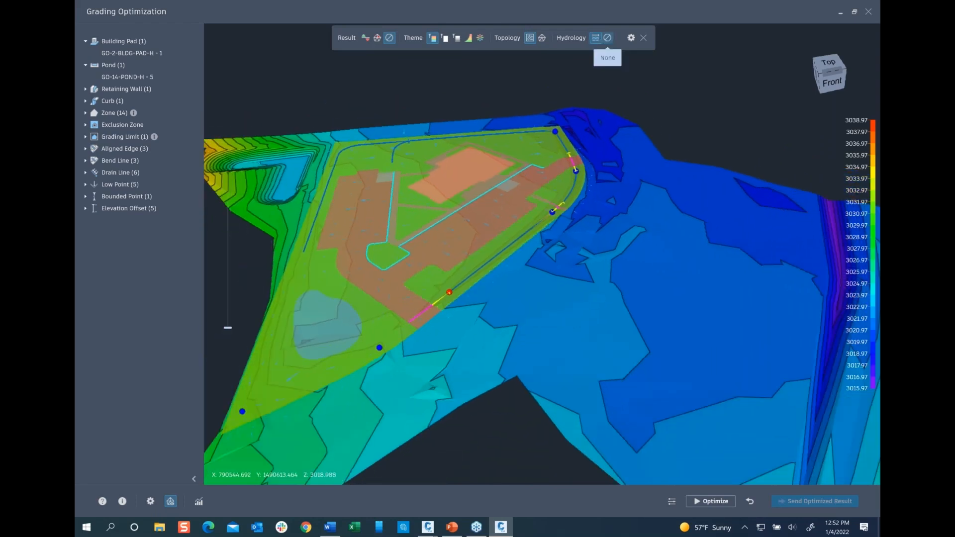
left_click(607, 37)
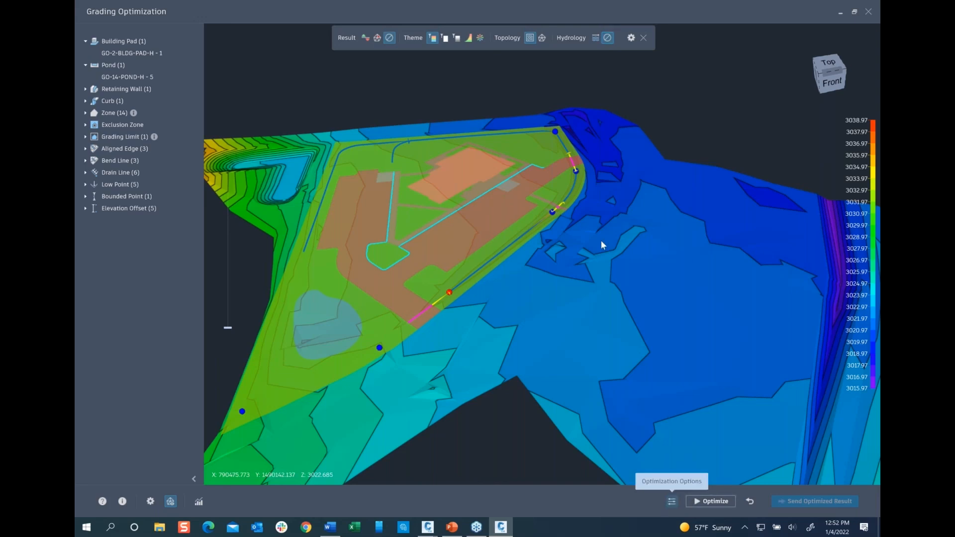
Review the optimization options for slopes, iterations and objective weights, and start optimizing the surface
left_click(672, 501)
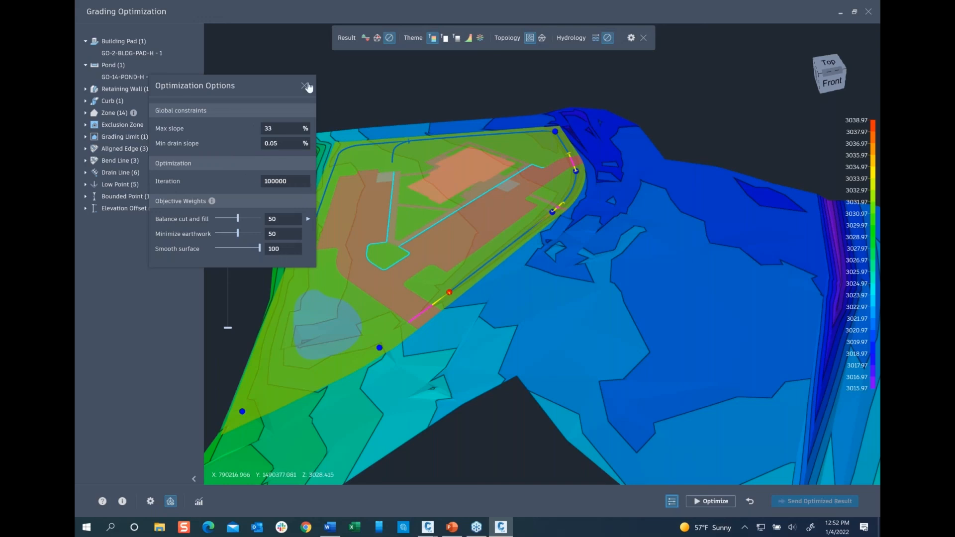
left_click(671, 501)
left_click(711, 501)
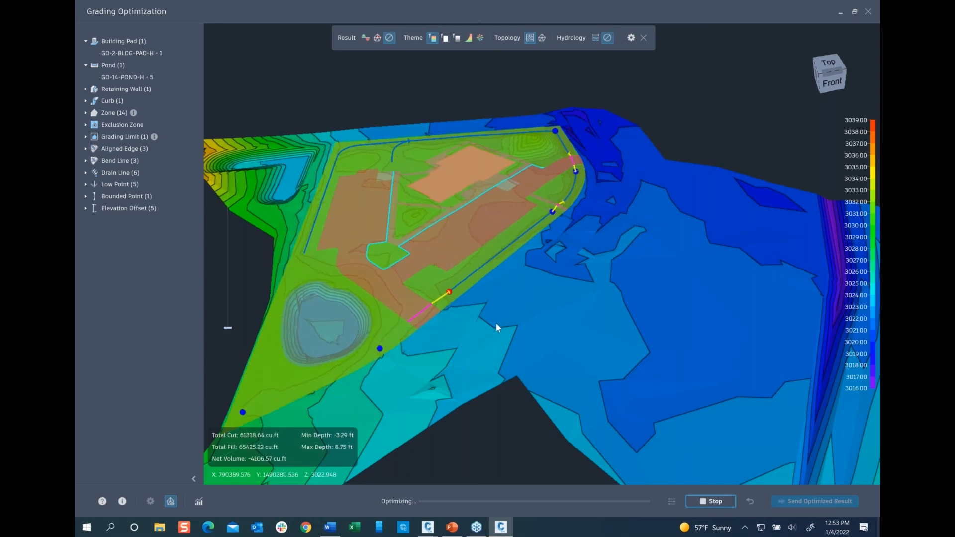
Open the convergence plots of the running optimization and examine the feasibility, volumes and terrain smoothness graphs
left_click(199, 502)
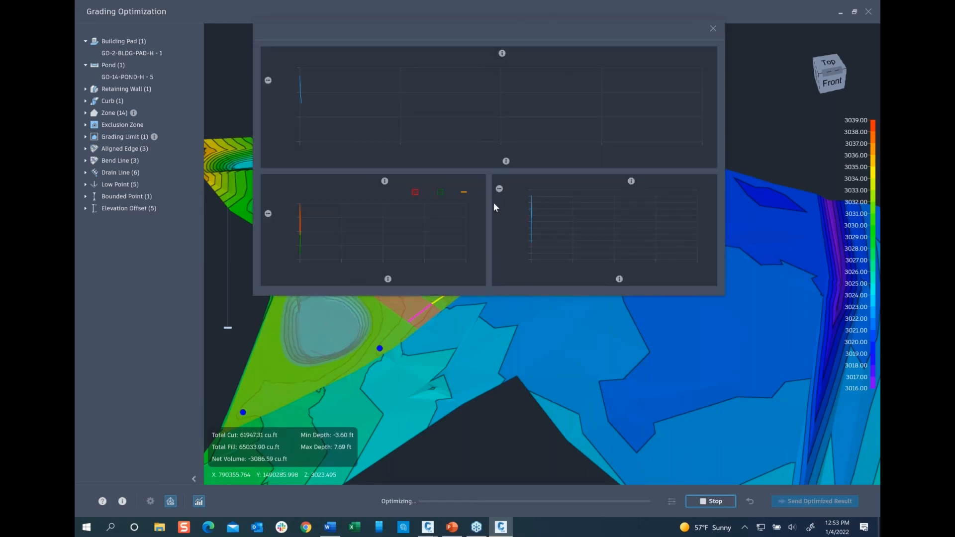
mouse_move(431, 138)
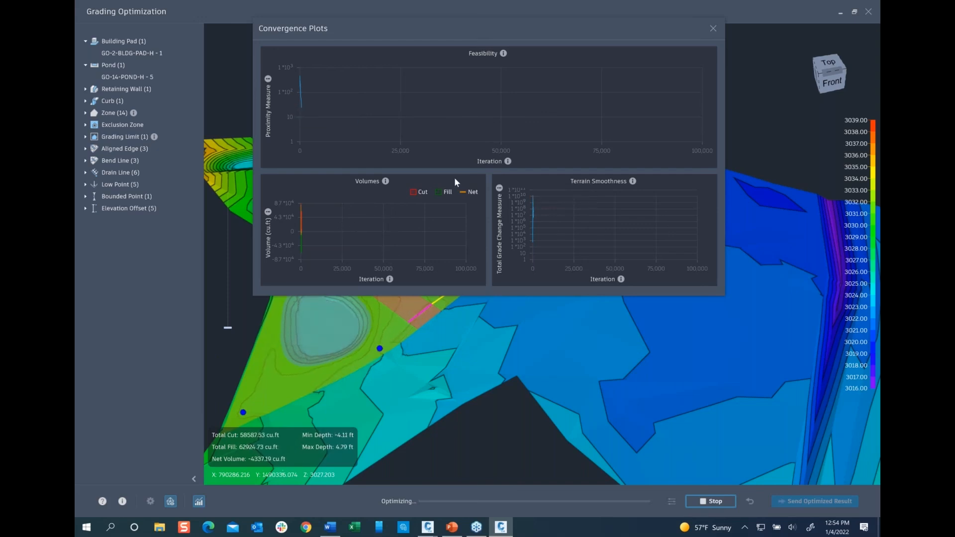
mouse_move(387, 90)
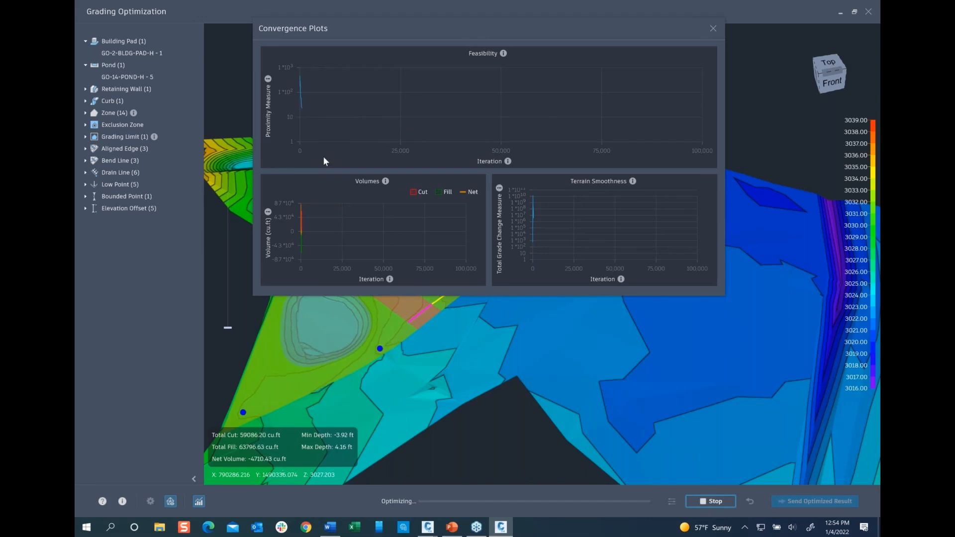
mouse_move(322, 155)
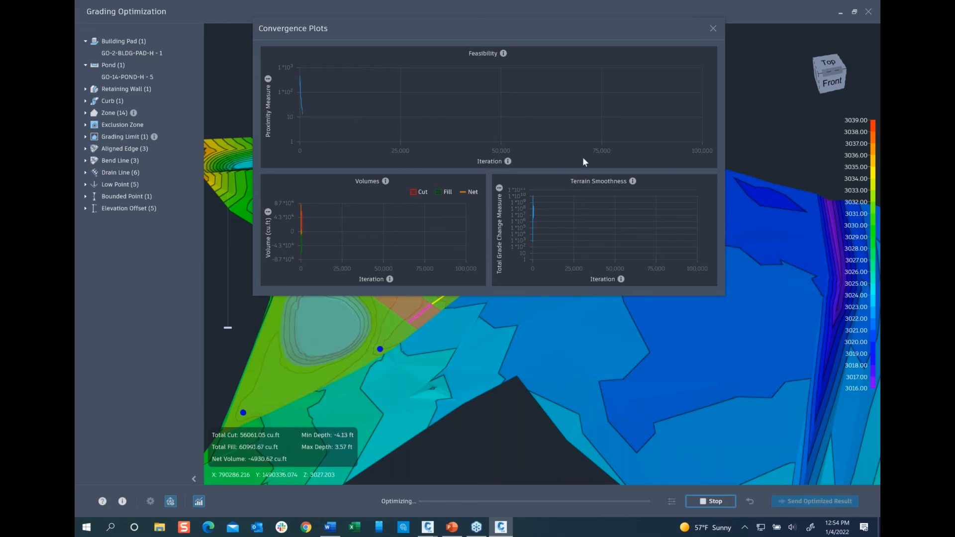
mouse_move(702, 136)
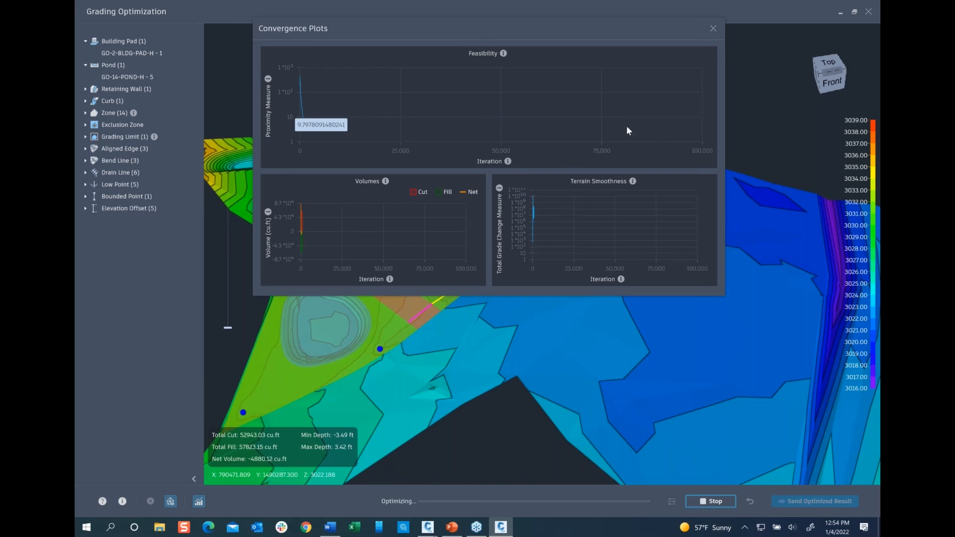
mouse_move(604, 195)
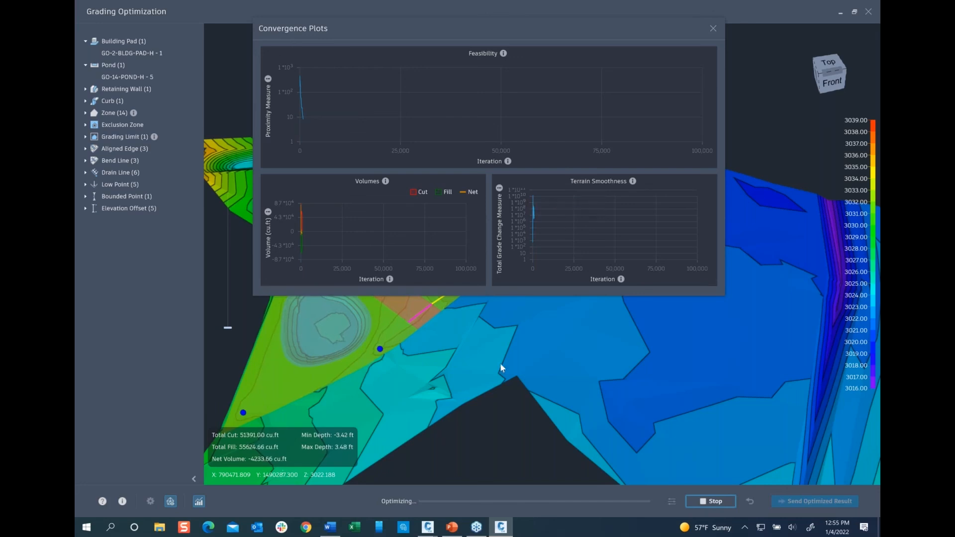
Compare with the Convergence Plots slide in PowerPoint, check the Civil 3D drawing, and return to the running Grading Optimization window
left_click(452, 526)
left_click(457, 337)
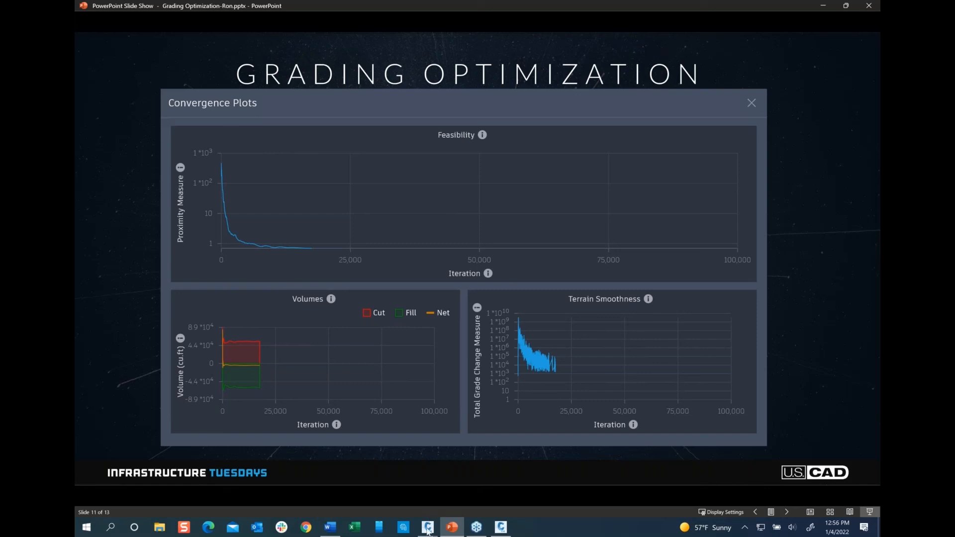
left_click(428, 526)
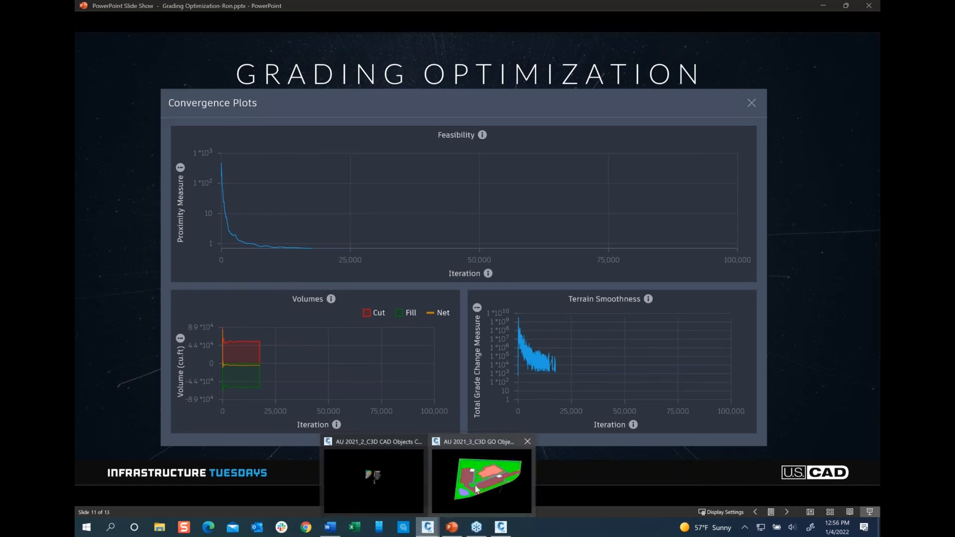
left_click(475, 488)
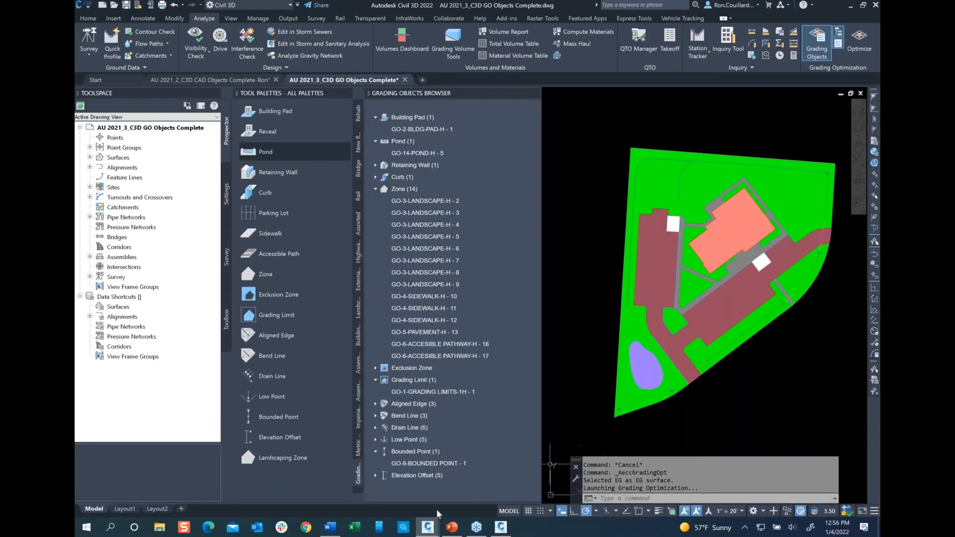
mouse_move(432, 532)
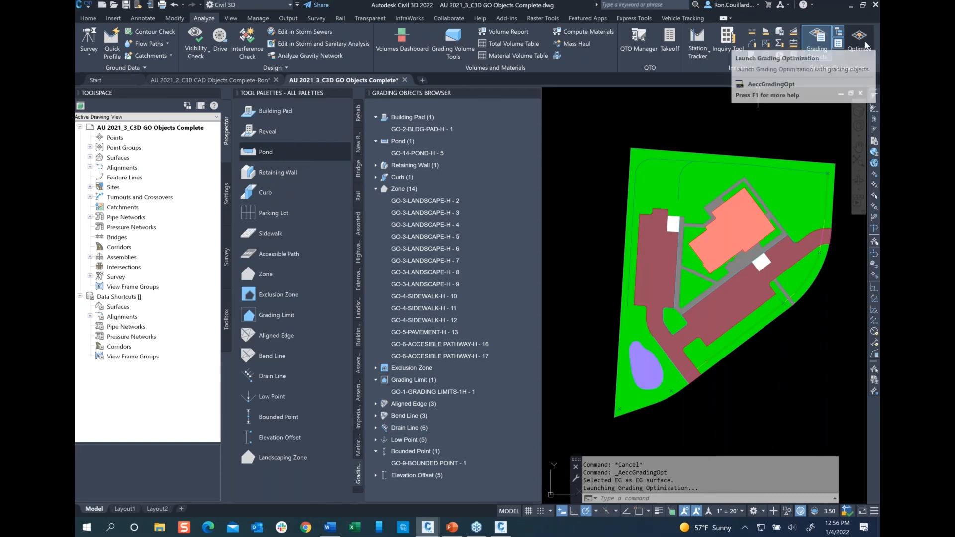
left_click(500, 527)
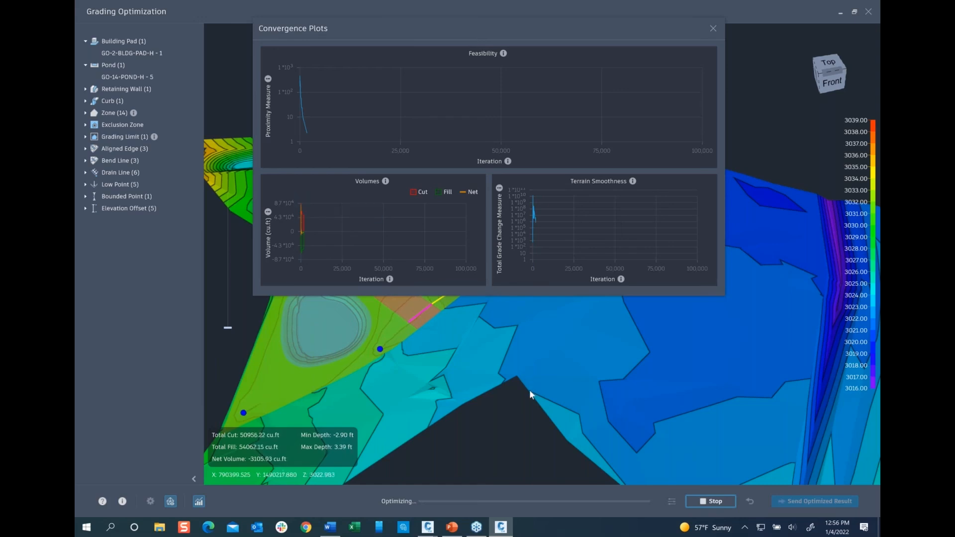
Stop the optimization and send the result to the drawing as a new surface named NEW FG, including feature lines and points
left_click(713, 502)
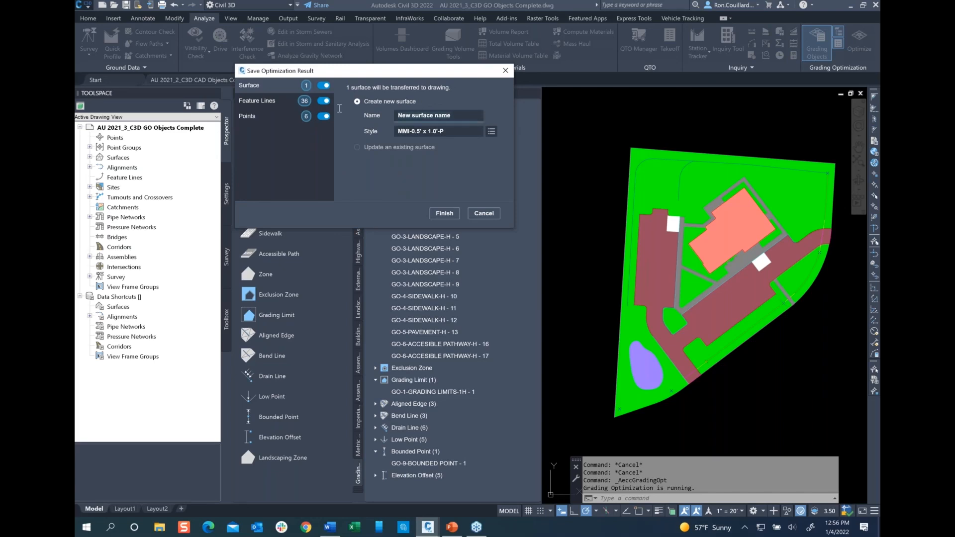
type("NEW FG")
left_click(444, 214)
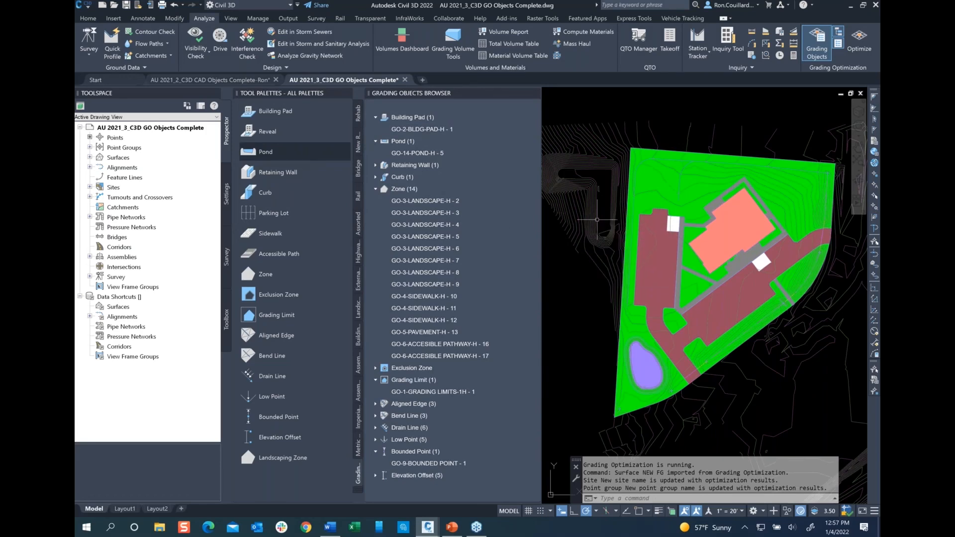
Inspect the NEW FG surface in the Object Viewer from an angle, close the viewer and deselect the surface
left_click(595, 223)
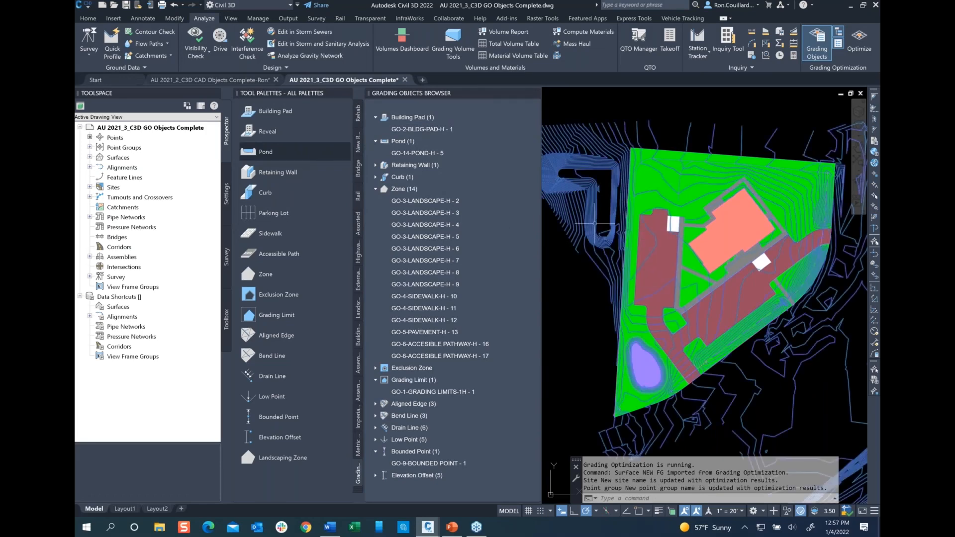
right_click(595, 223)
key("Escape")
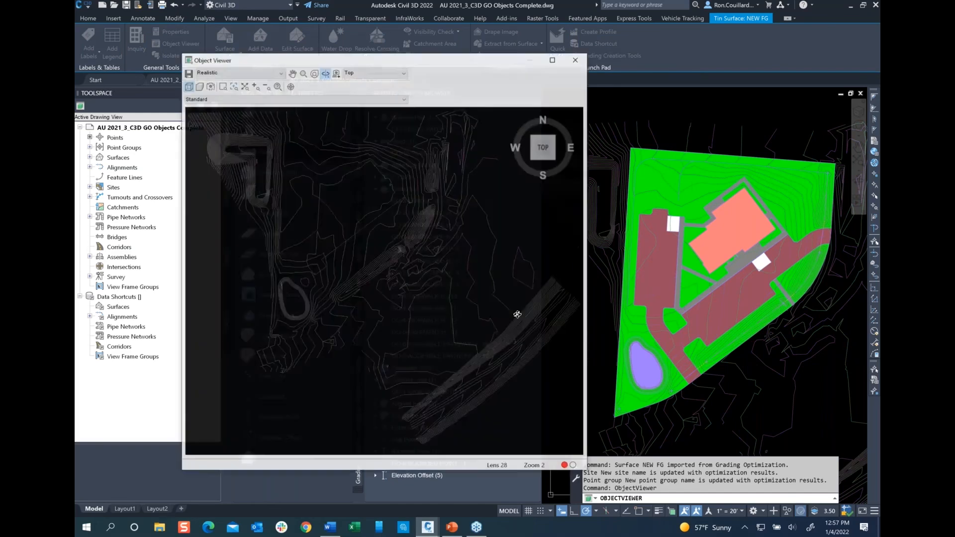
left_click_drag(515, 313, 443, 273)
left_click_drag(359, 258, 340, 296)
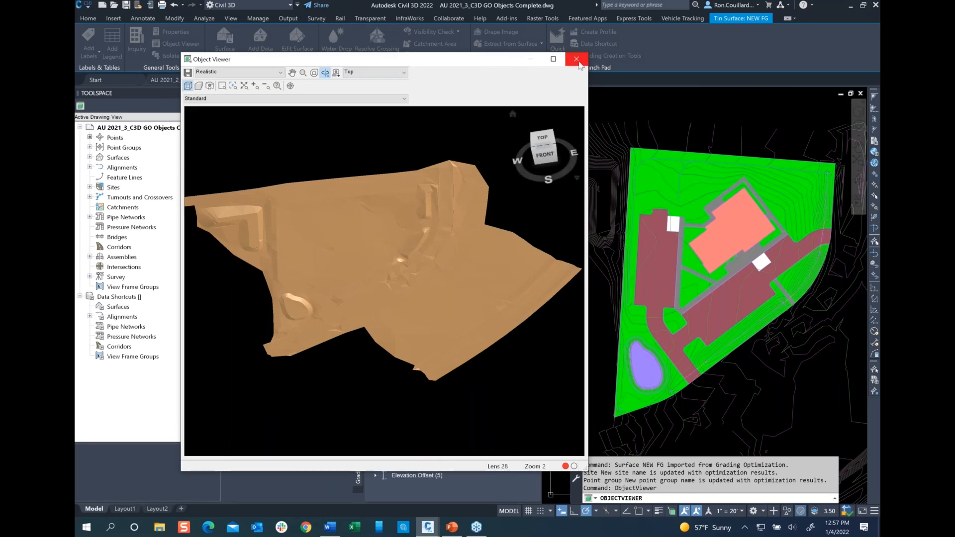
key("Escape")
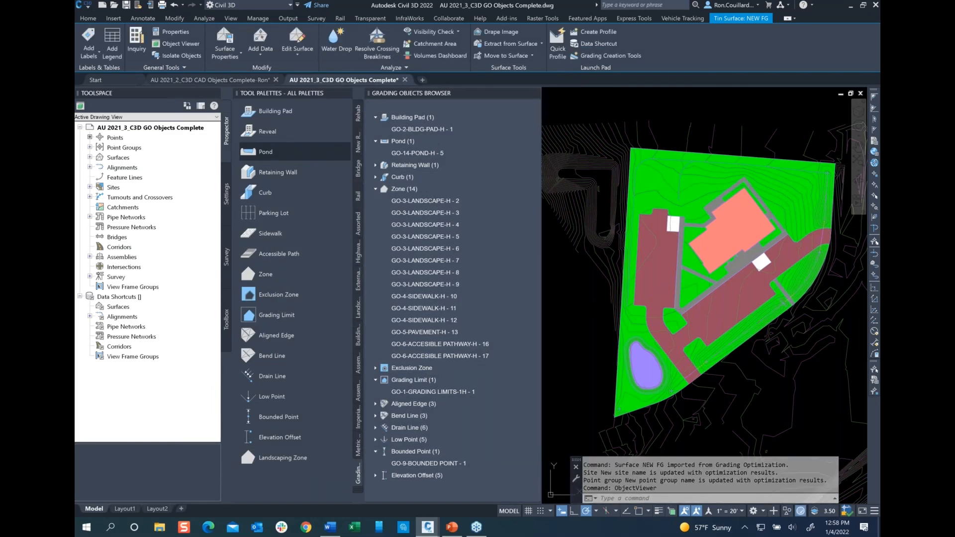
key("Escape")
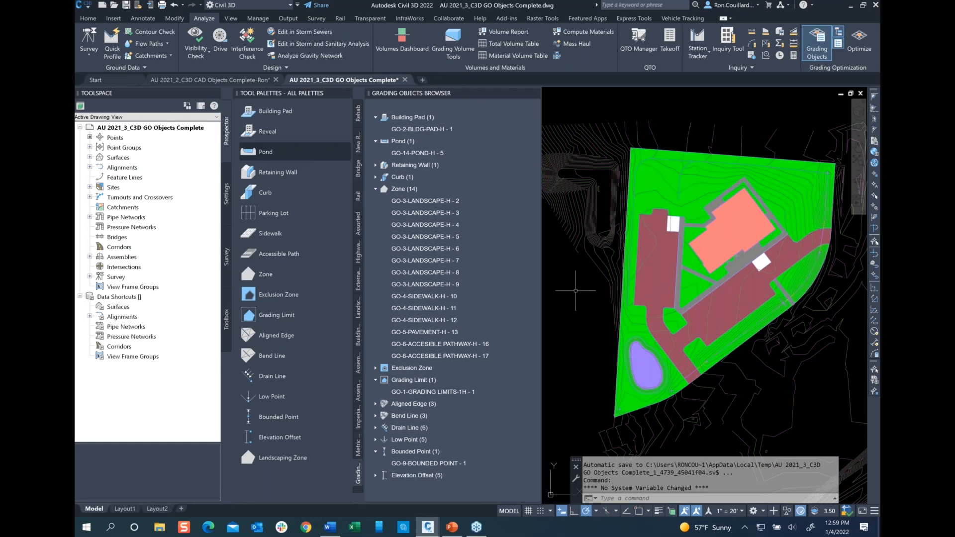
left_click(456, 530)
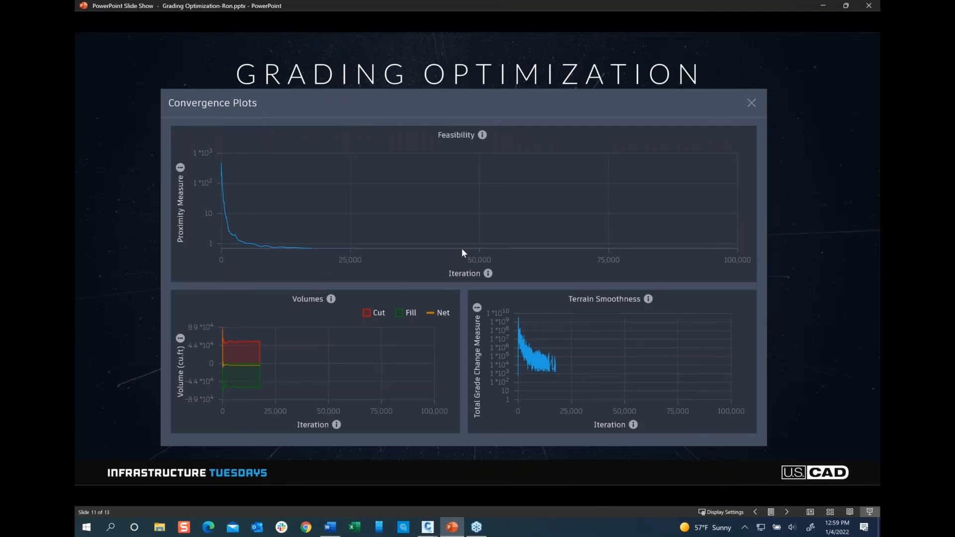
key("Right")
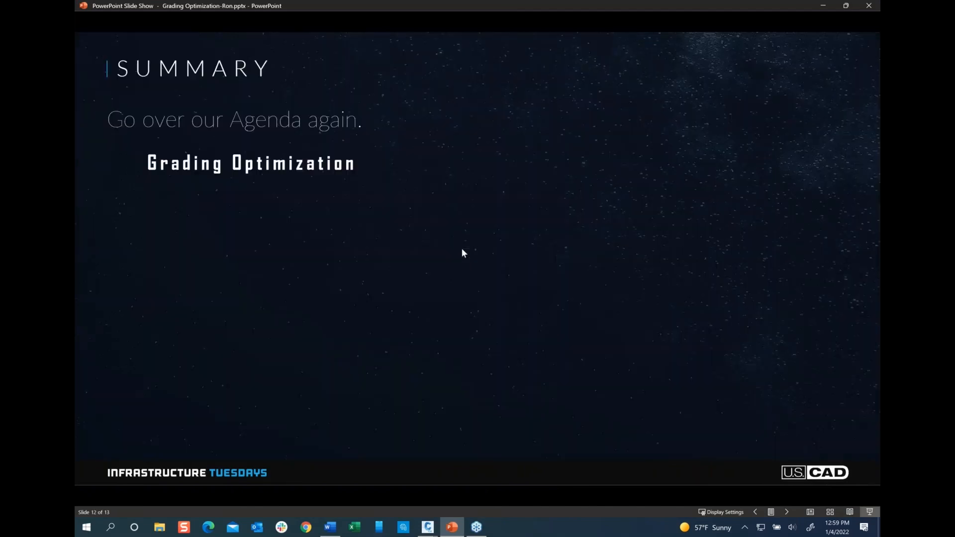
key("Right")
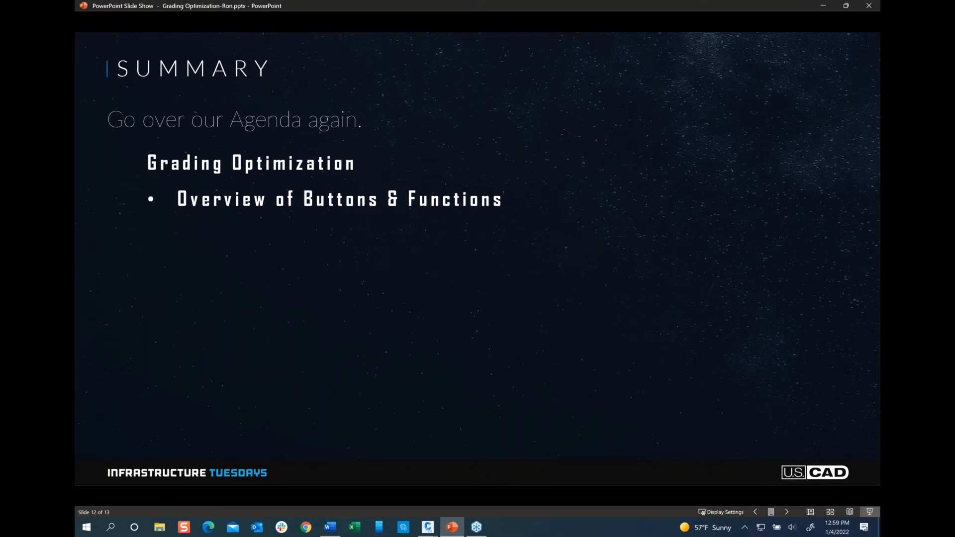
key("Right")
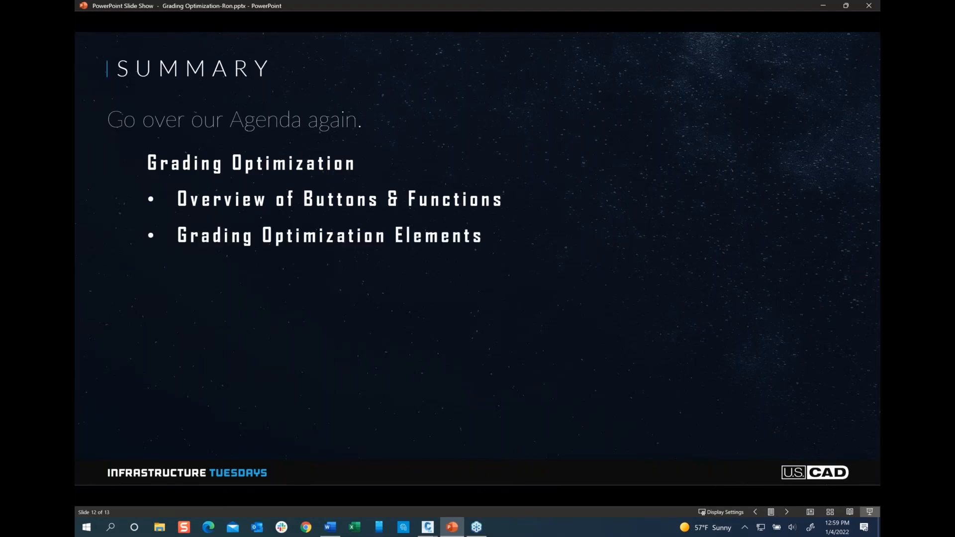
key("Right")
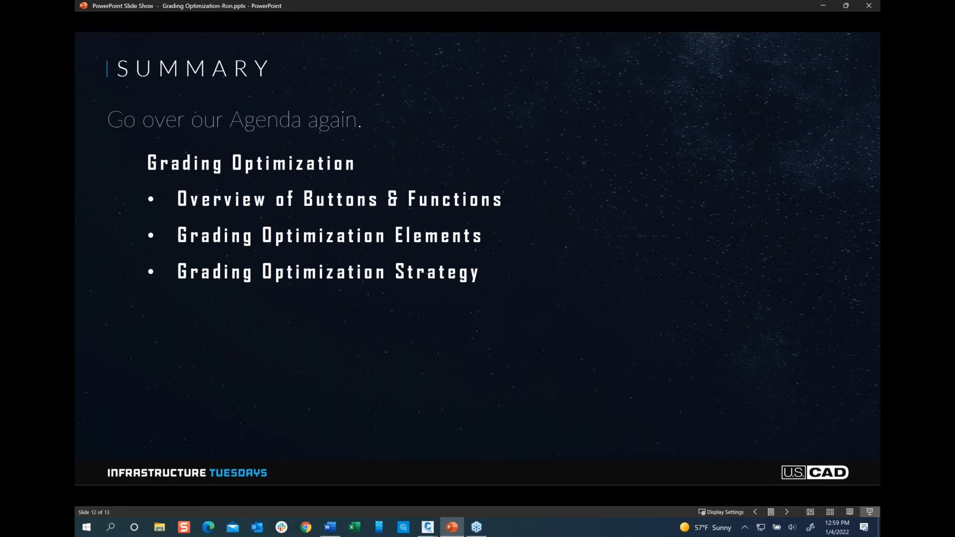
key("Right")
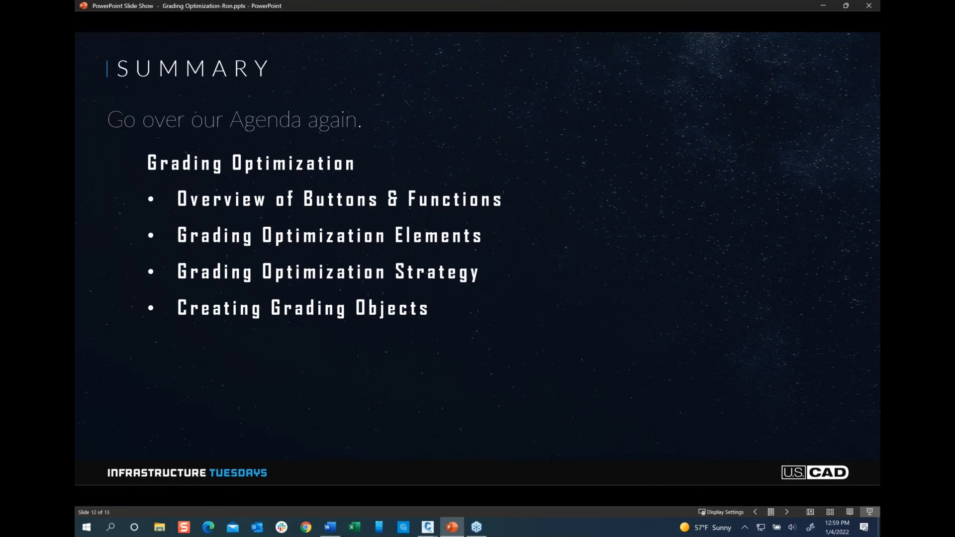
key("Right")
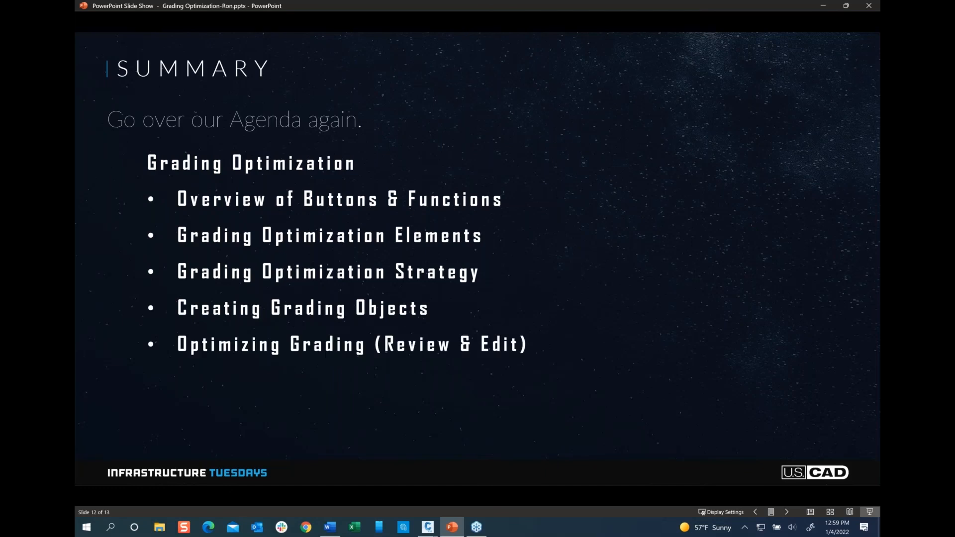